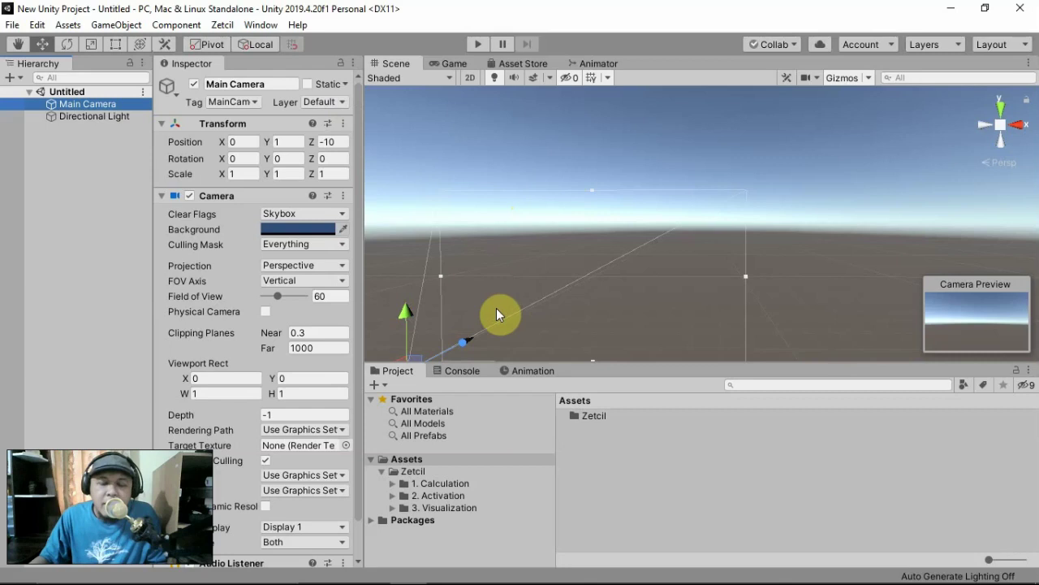
# Step: Expand the Calculation, Activation and Visualization folders under Zetcil to view the modules already in the project
pyautogui.click(393, 483)
pyautogui.click(405, 496)
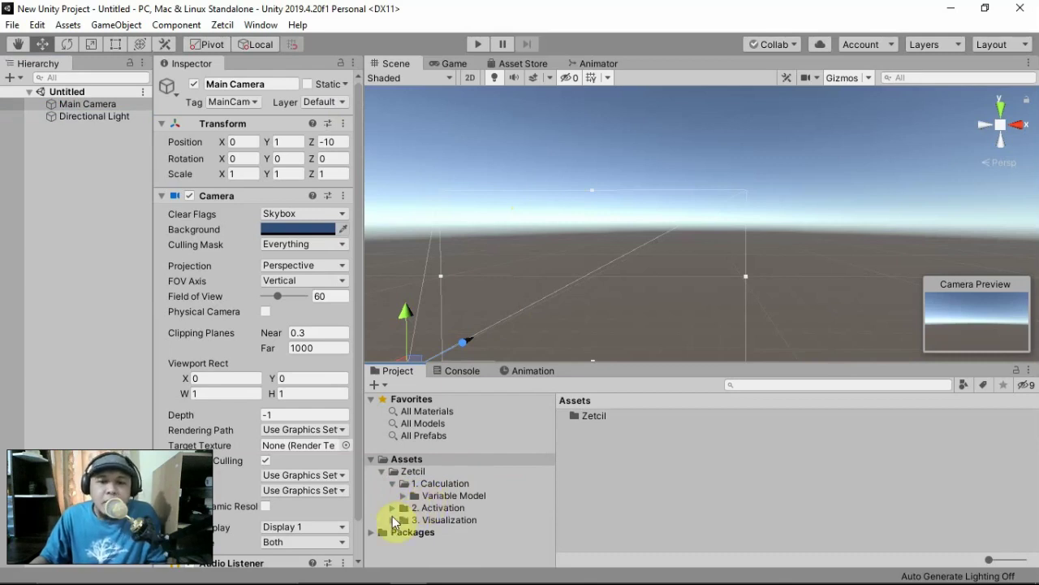
pyautogui.click(393, 508)
pyautogui.click(400, 520)
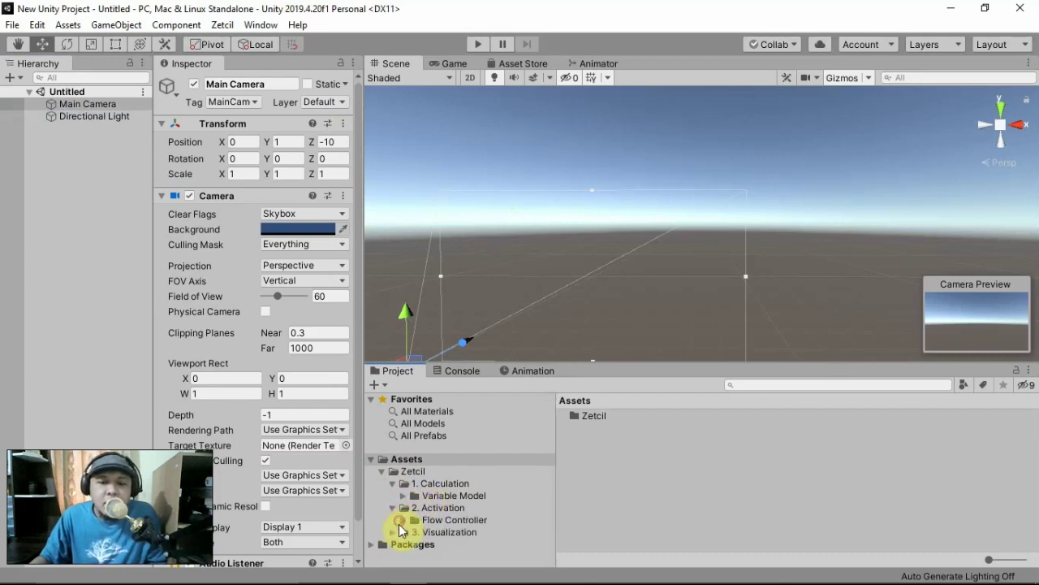
pyautogui.click(393, 533)
pyautogui.scroll(-1, 418, 534)
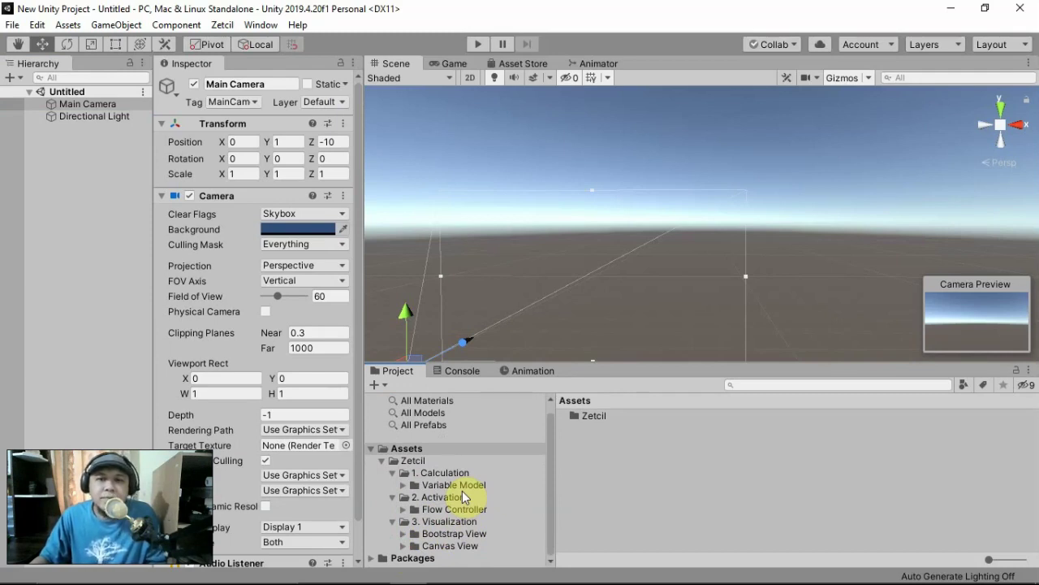
# Step: Switch to the Zetcil Framework website in the browser and open the Interaction download page from the Game Mechanic Taxonomy
pyautogui.hotkey('alt', 'Tab')
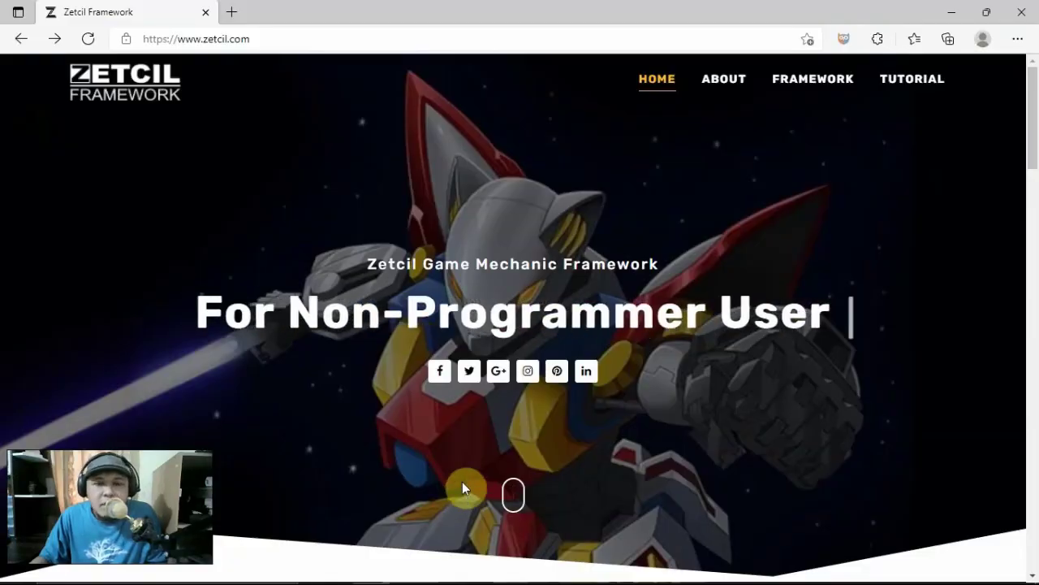
pyautogui.scroll(-3, 477, 425)
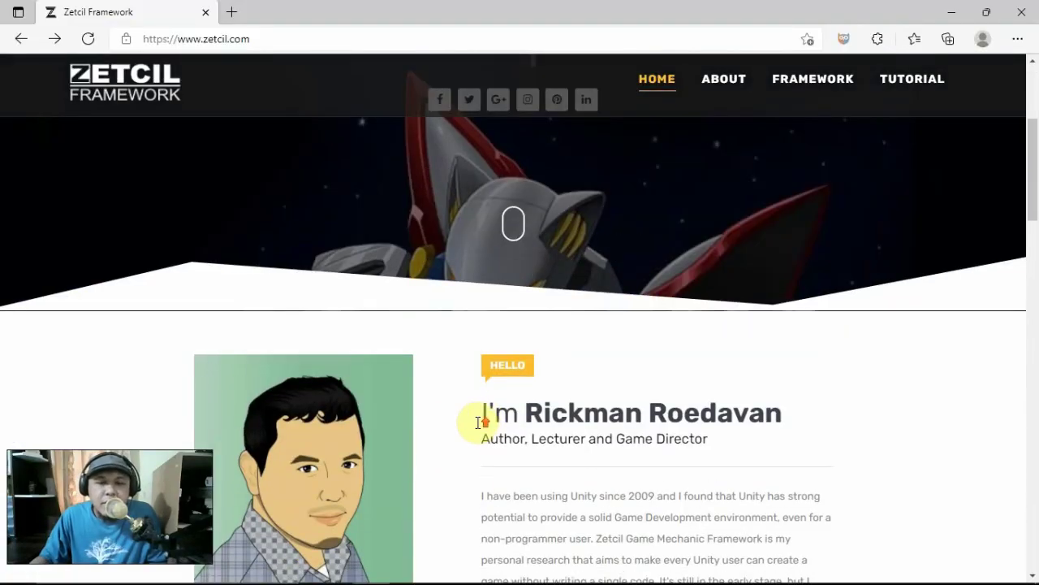
pyautogui.scroll(-4, 477, 425)
pyautogui.scroll(-3, 479, 426)
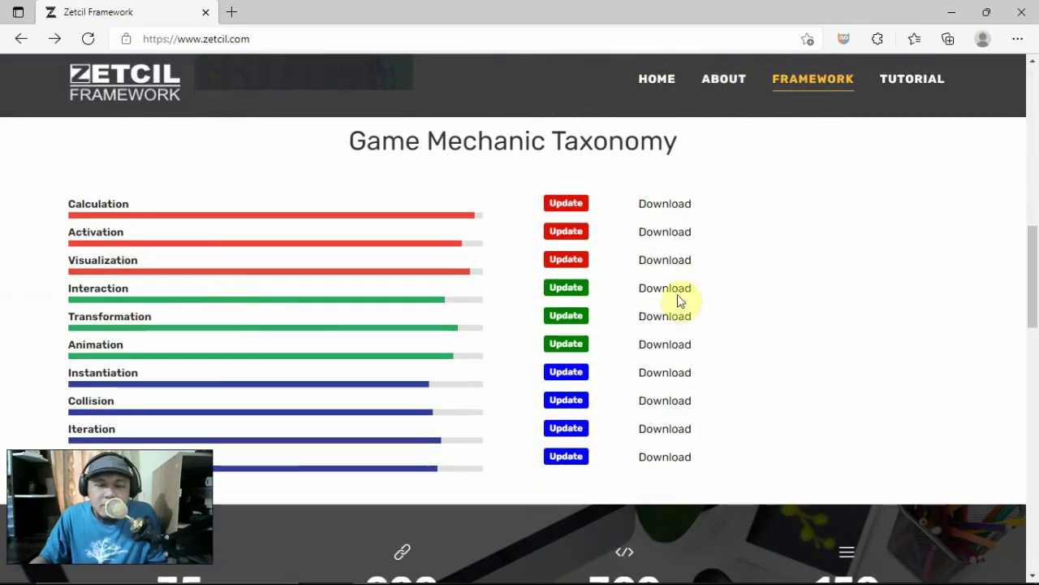
pyautogui.click(656, 298)
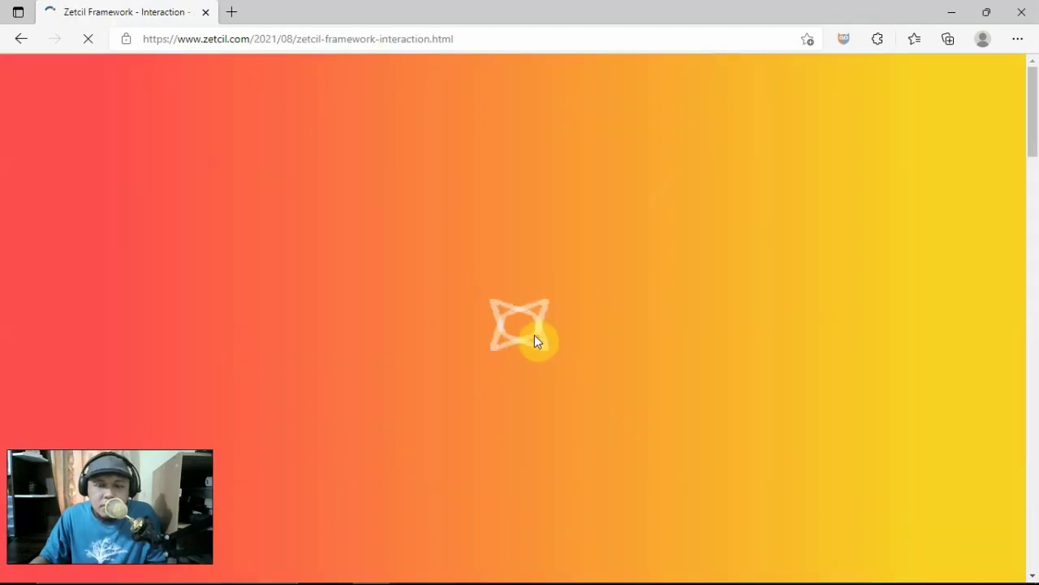
# Step: Download the Version 5.xx Input Controller package, 4_Interaction_InputController.unitypackage, from the Interaction page
pyautogui.scroll(-7, 472, 355)
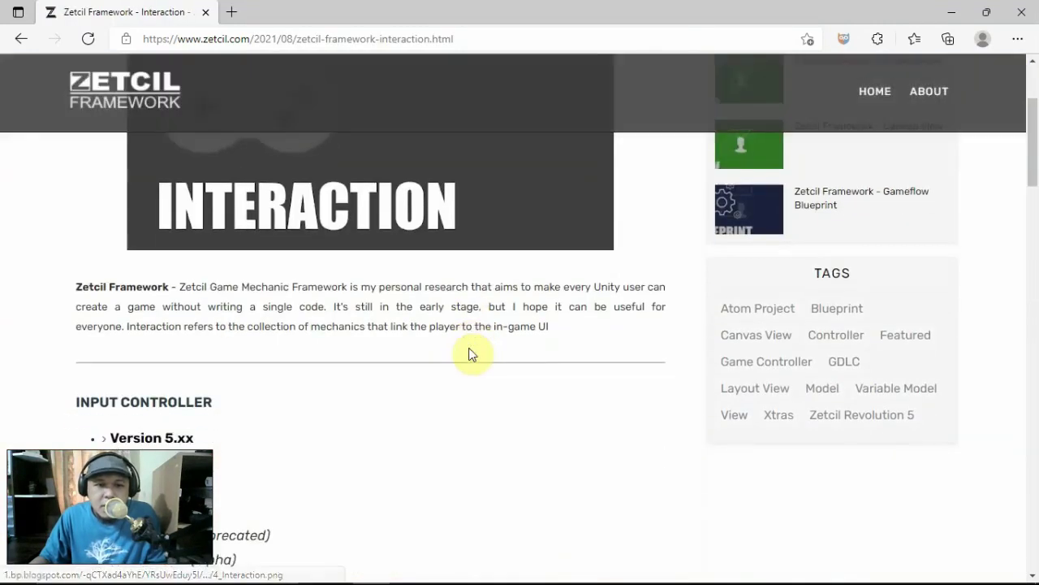
pyautogui.scroll(2, 293, 280)
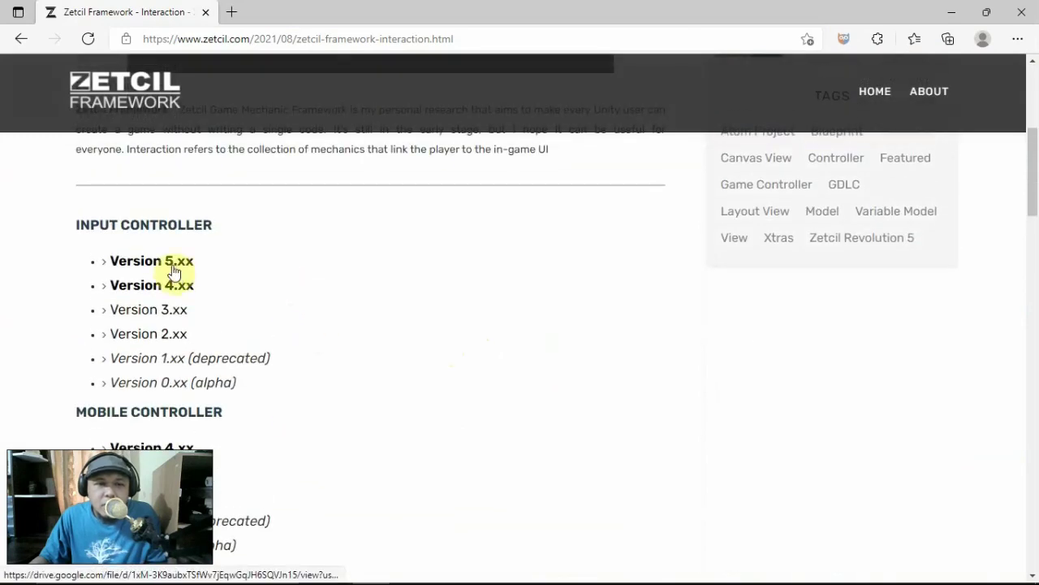
pyautogui.scroll(-2, 302, 372)
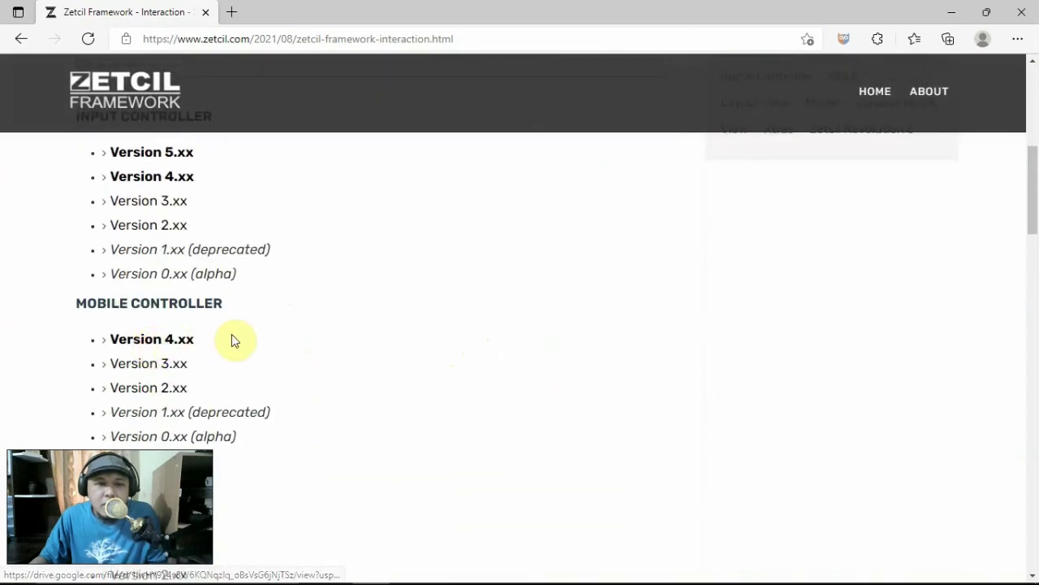
pyautogui.scroll(2, 277, 325)
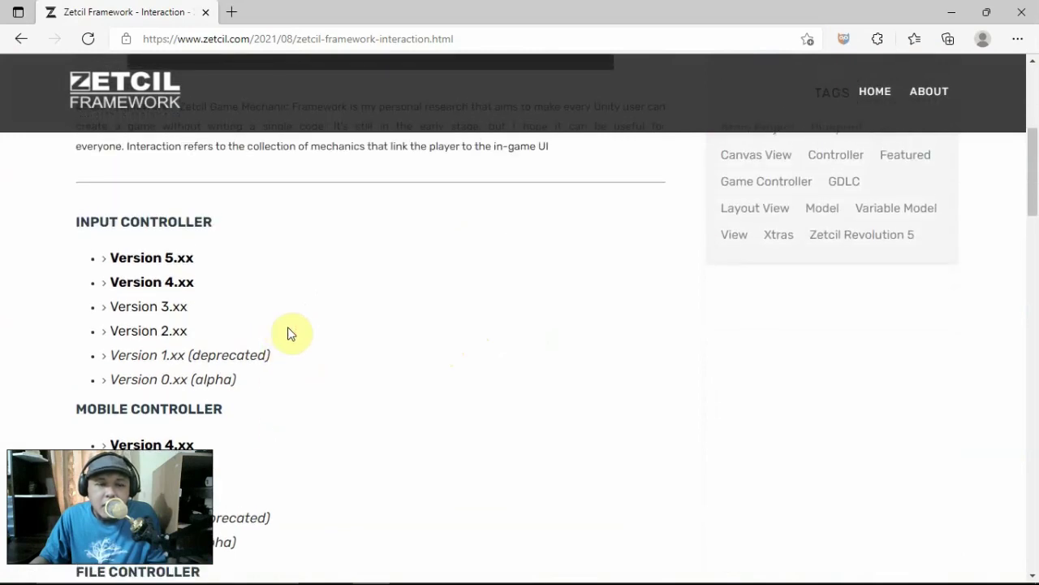
pyautogui.scroll(-5, 317, 360)
pyautogui.scroll(2, 319, 361)
pyautogui.scroll(4, 318, 361)
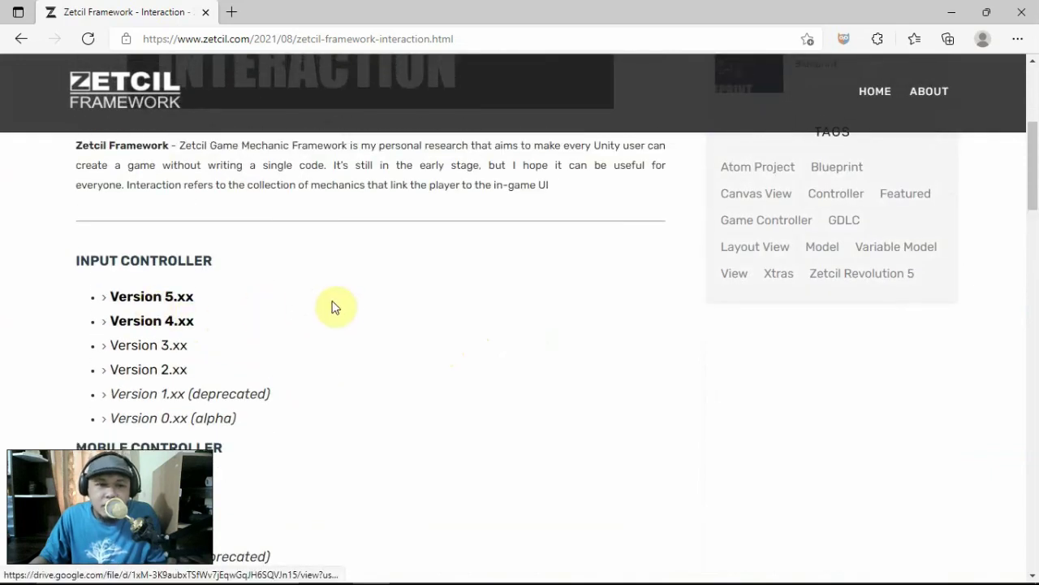
pyautogui.click(168, 298)
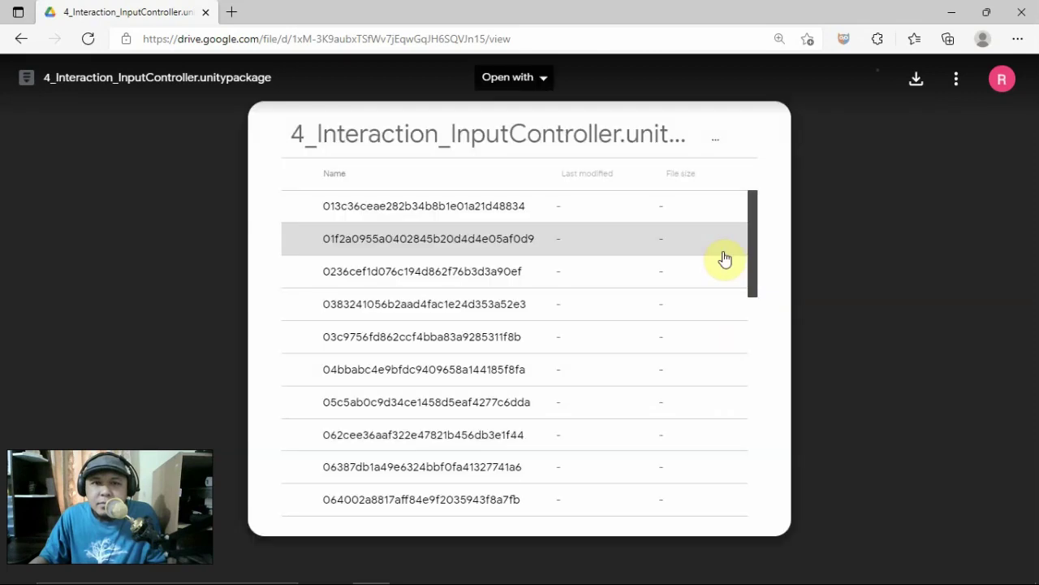
pyautogui.click(916, 84)
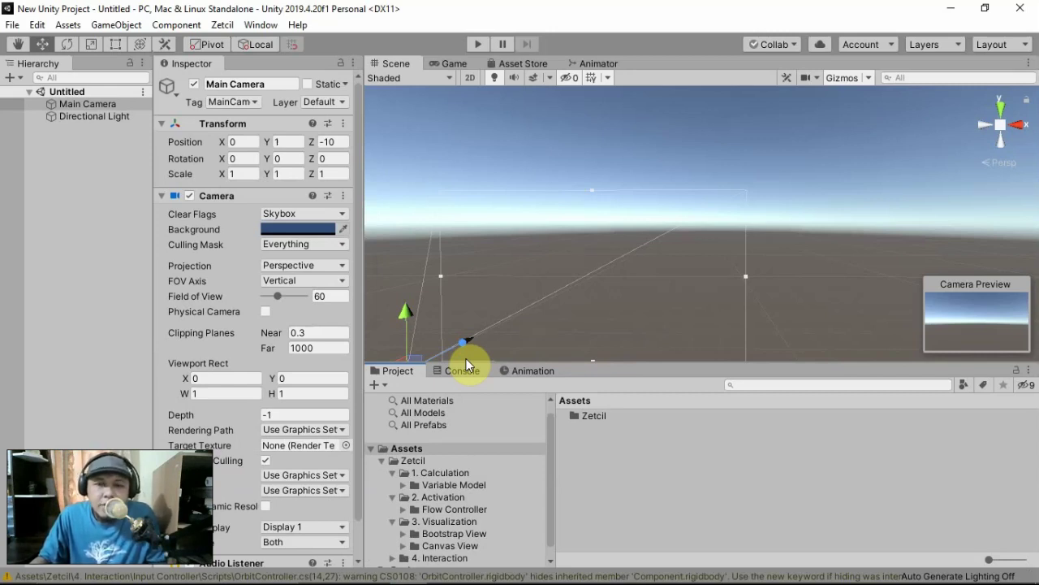
# Step: Open the Prefabs folder of the Input Controller module inside the project's 4. Interaction folder
pyautogui.scroll(1, 483, 456)
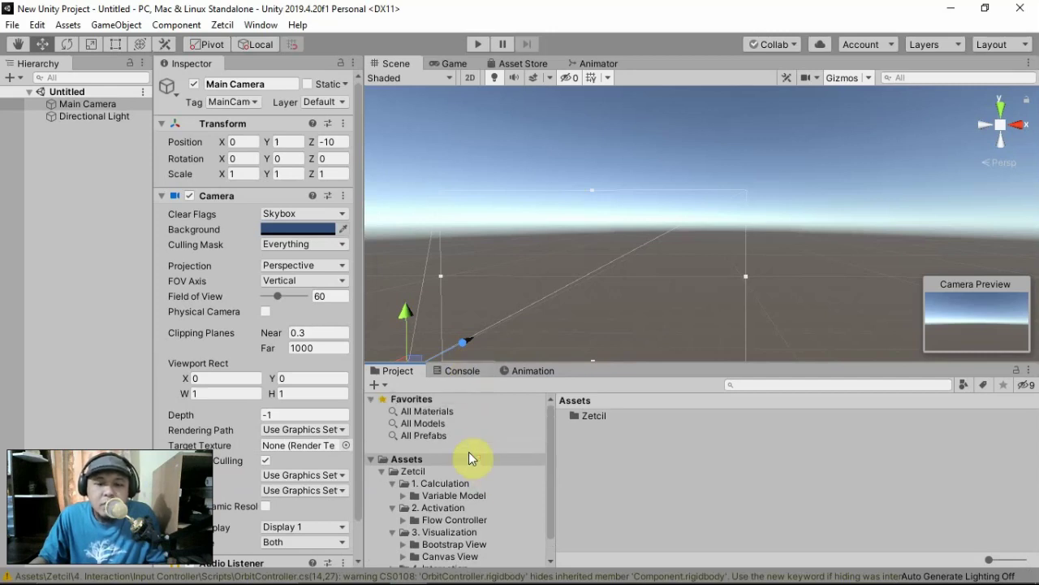
pyautogui.scroll(-1, 423, 504)
pyautogui.scroll(1, 406, 522)
pyautogui.scroll(-1, 398, 523)
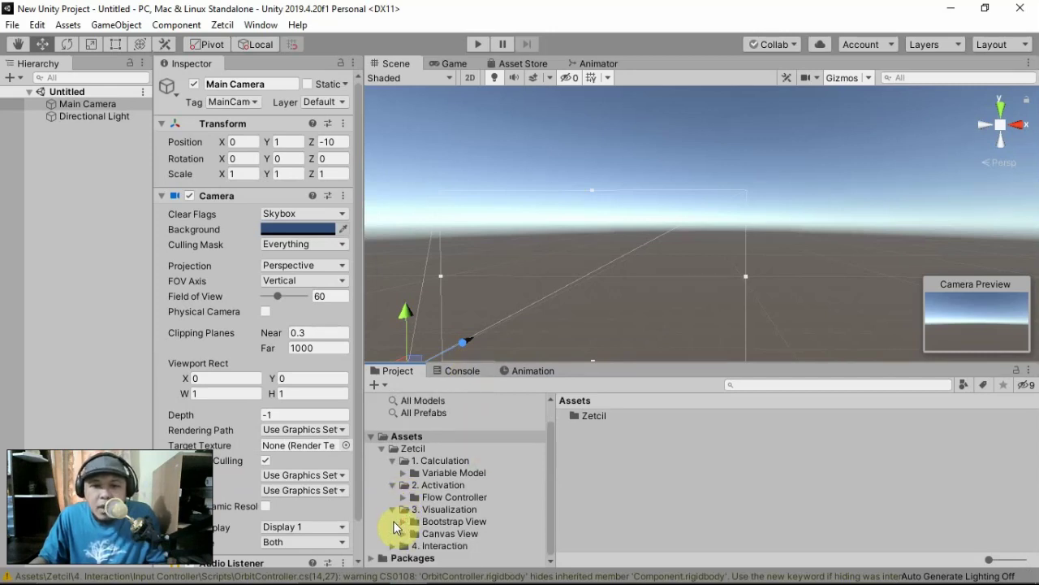
pyautogui.click(392, 546)
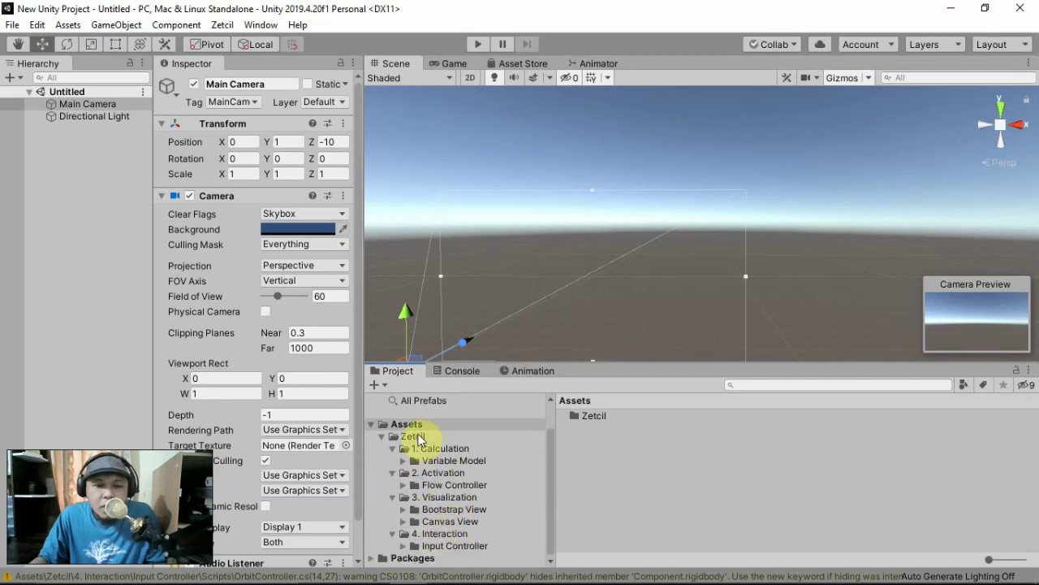
pyautogui.click(445, 549)
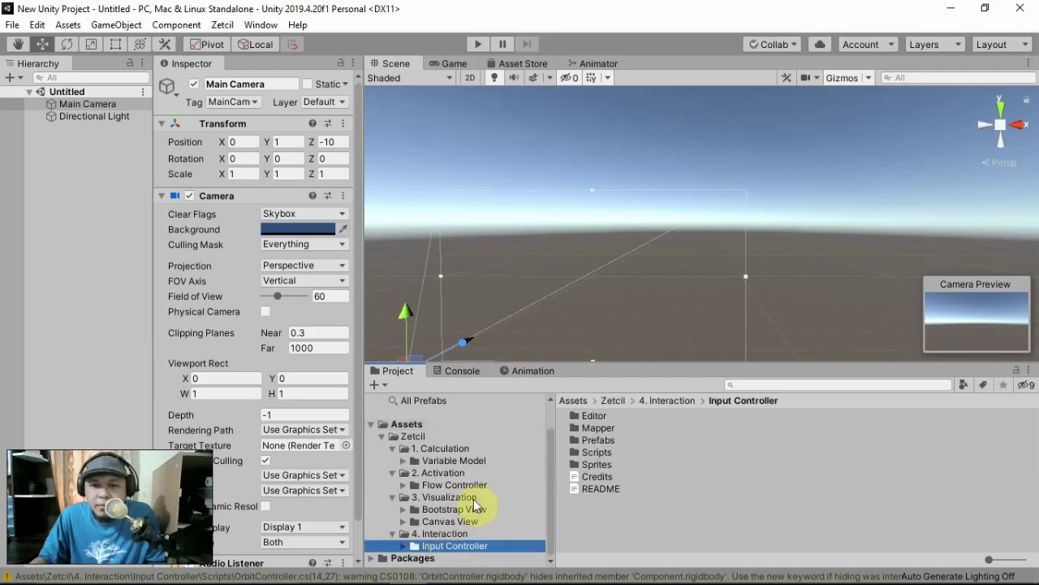
pyautogui.click(402, 545)
pyautogui.scroll(-3, 462, 520)
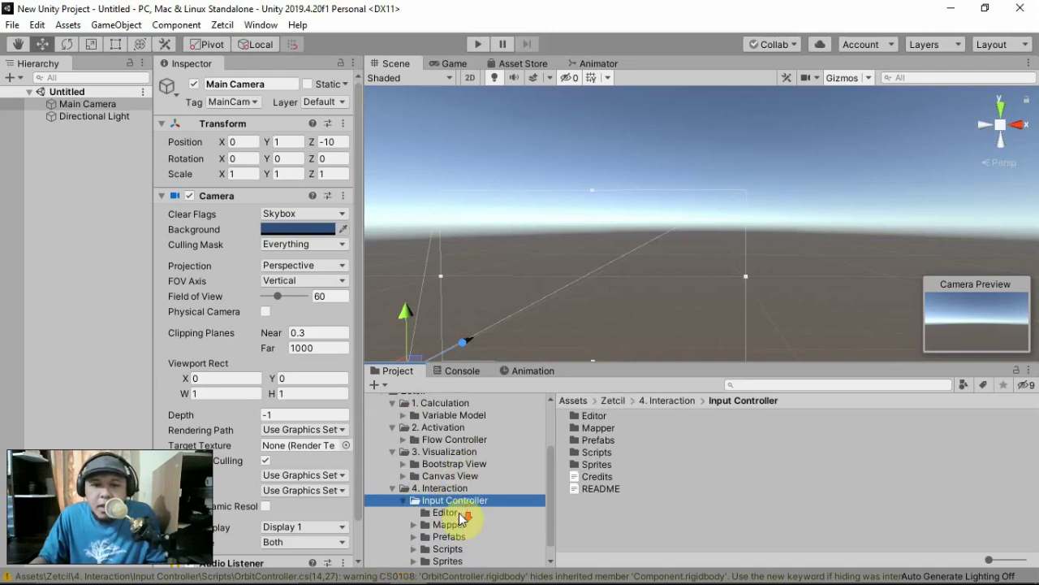
pyautogui.scroll(-1, 487, 514)
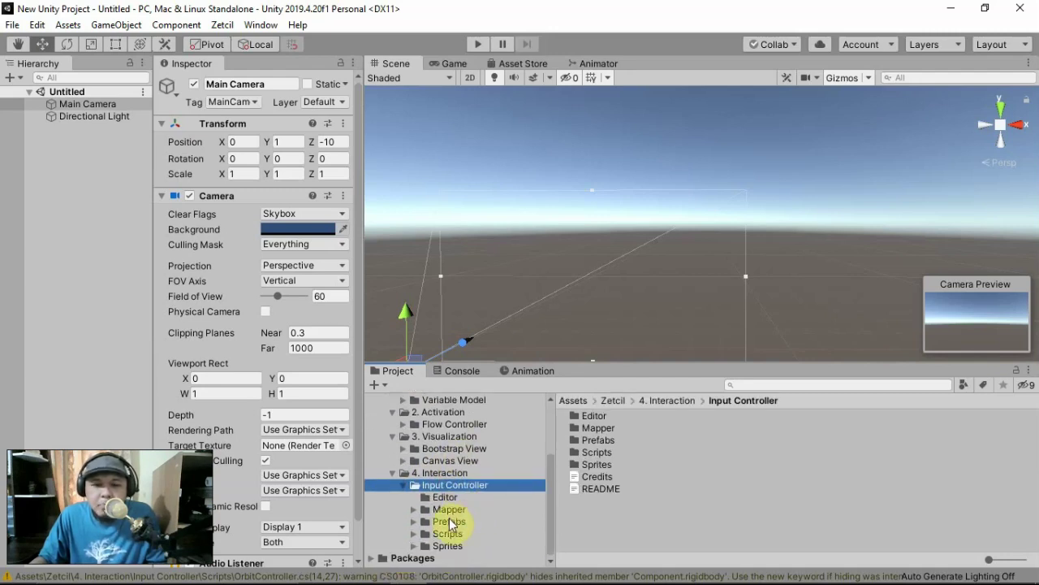
pyautogui.click(452, 521)
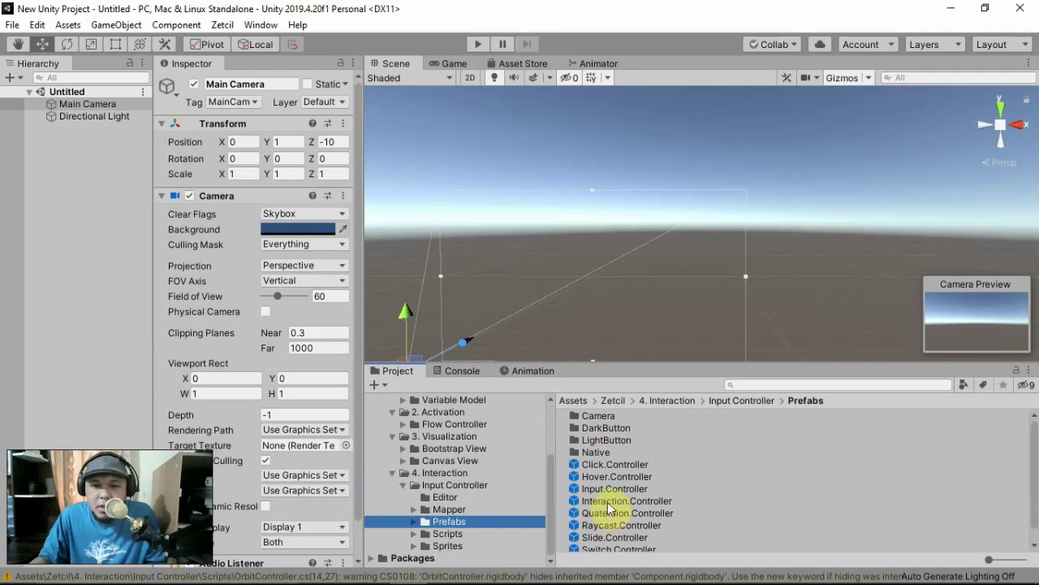
# Step: Add the Interaction.Controller prefab to the scene
pyautogui.moveTo(608, 501); pyautogui.dragTo(622, 333)
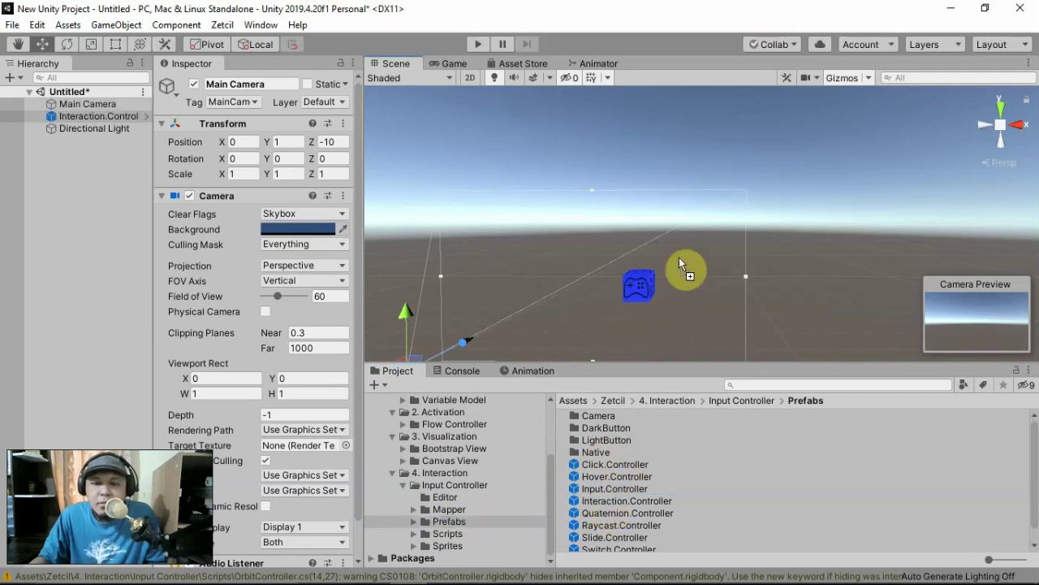
pyautogui.moveTo(679, 258); pyautogui.dragTo(682, 251)
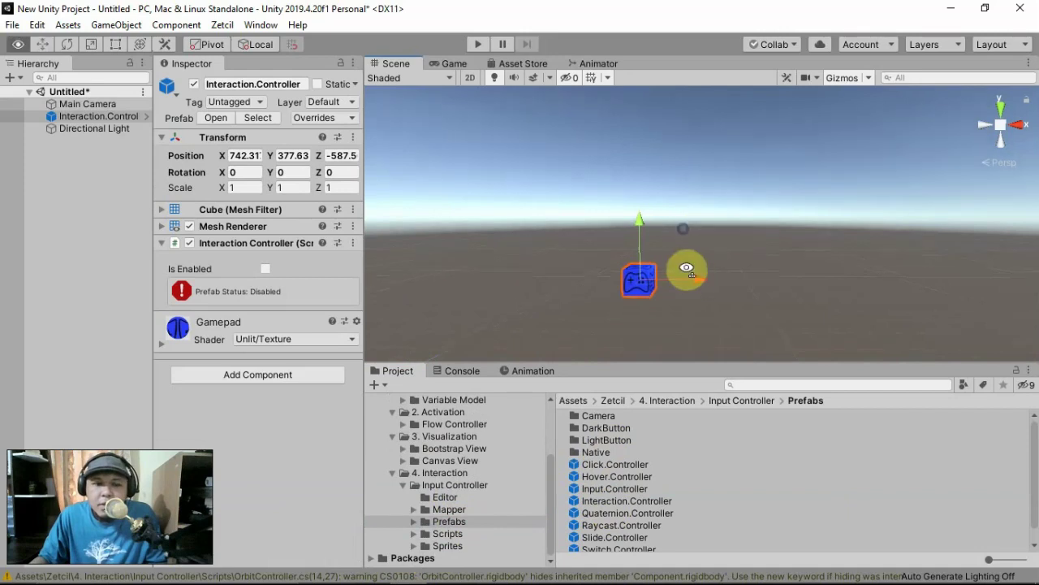
pyautogui.keyDown('alt'); pyautogui.moveTo(687, 202); pyautogui.dragTo(619, 267); pyautogui.keyUp('alt')
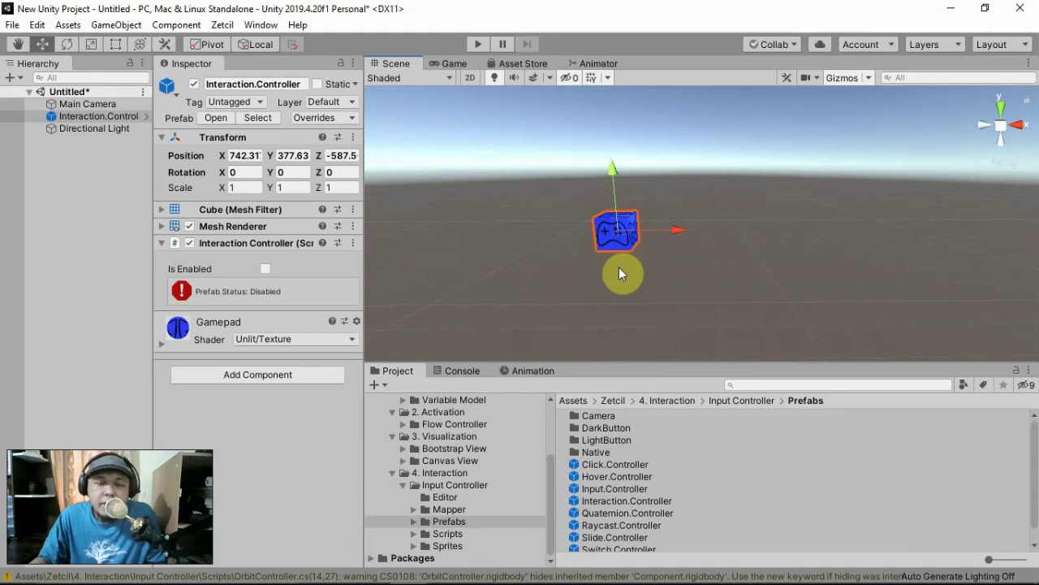
# Step: Enable the Interaction Controller script with Is Enabled and turn off the object's Mesh Renderer
pyautogui.click(265, 269)
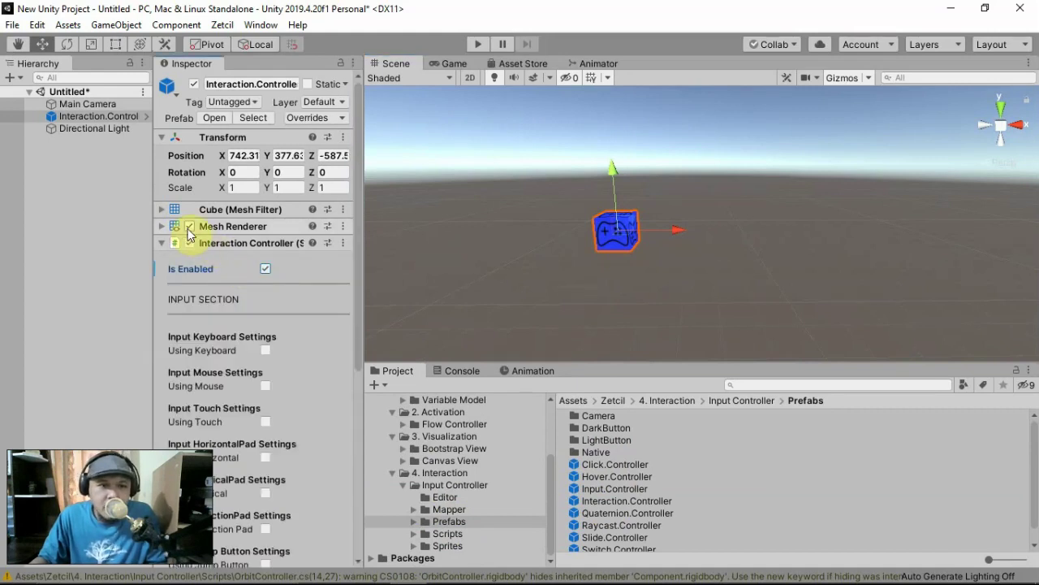
pyautogui.moveTo(789, 179); pyautogui.dragTo(776, 187, button='right')
pyautogui.moveTo(776, 187); pyautogui.dragTo(814, 197, button='middle')
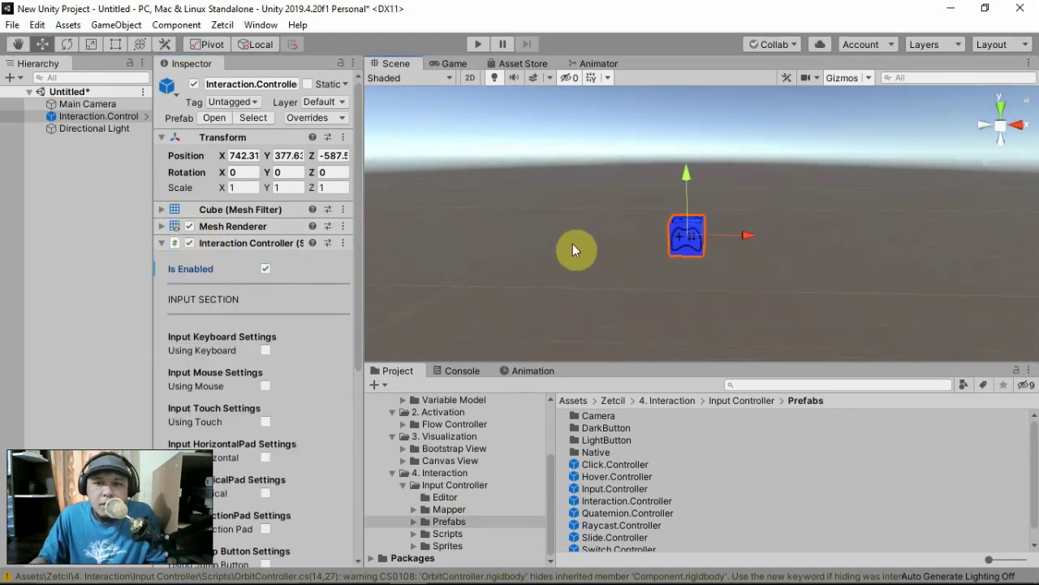
pyautogui.click(189, 227)
# Step: Enable Using Keyboard in the Interaction Controller's input section and expand its Keyboard settings
pyautogui.scroll(-3, 220, 282)
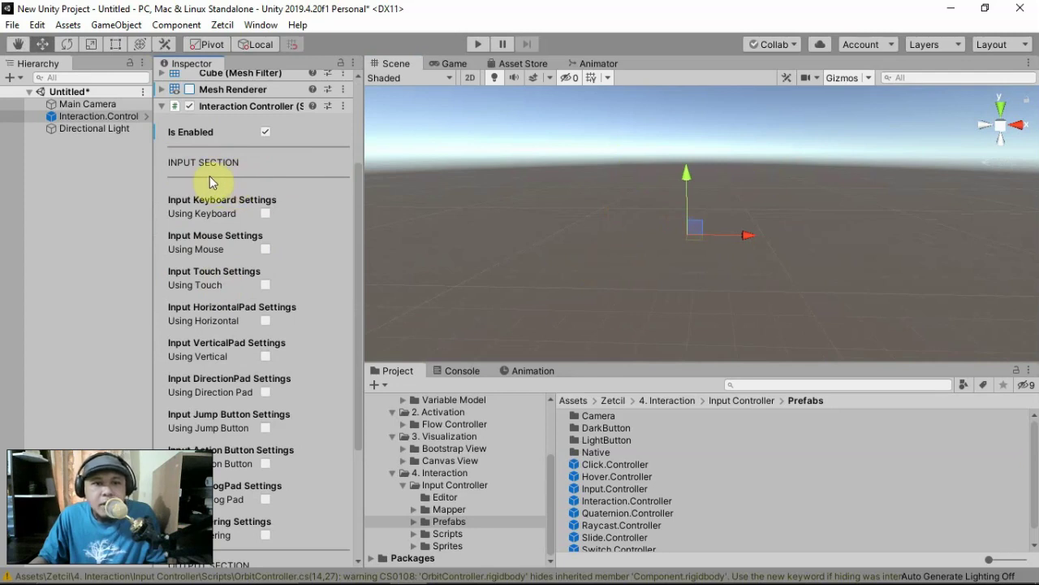
pyautogui.scroll(-5, 203, 195)
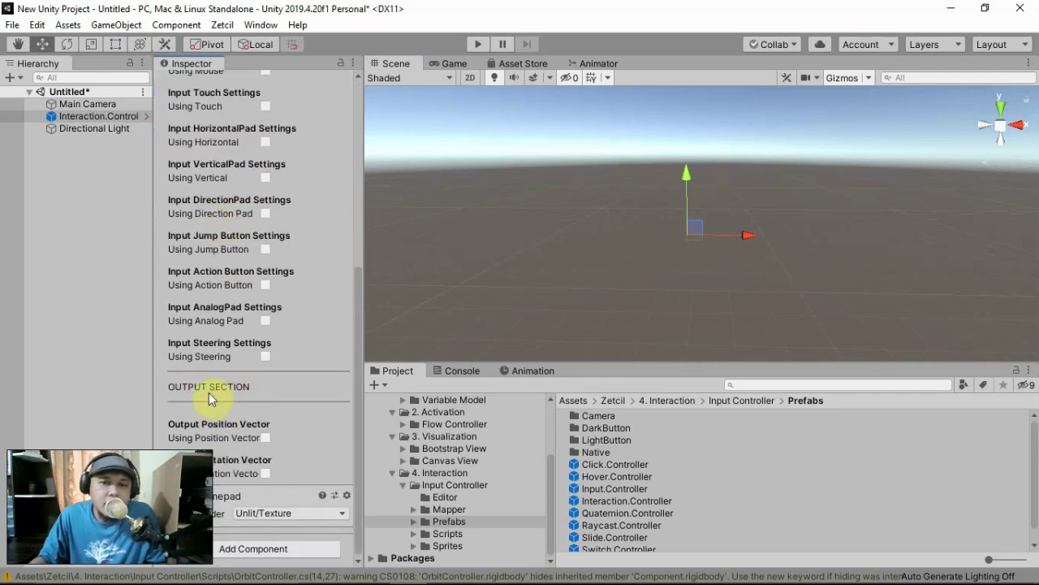
pyautogui.scroll(8, 206, 325)
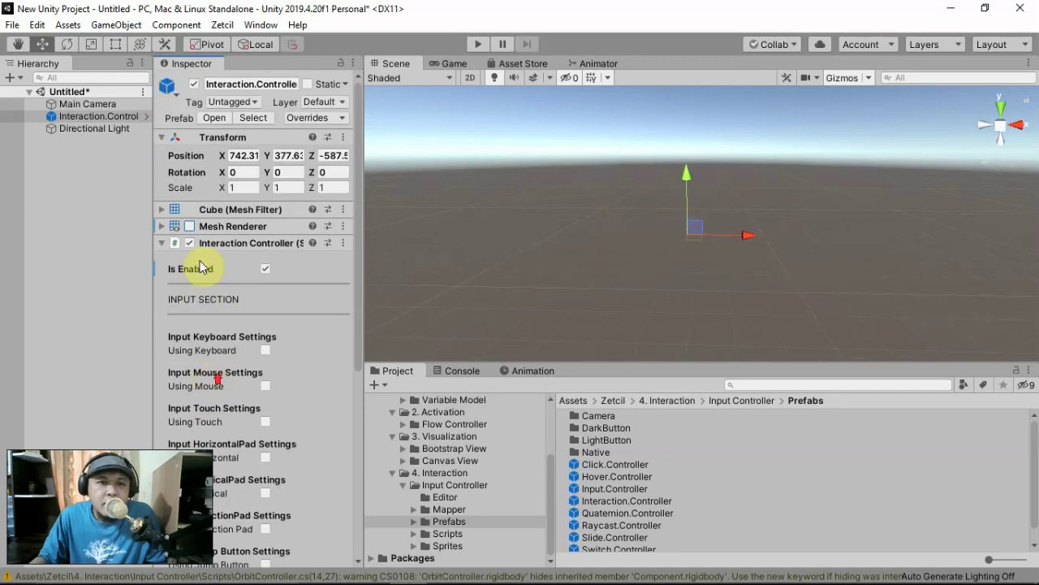
pyautogui.scroll(-3, 206, 244)
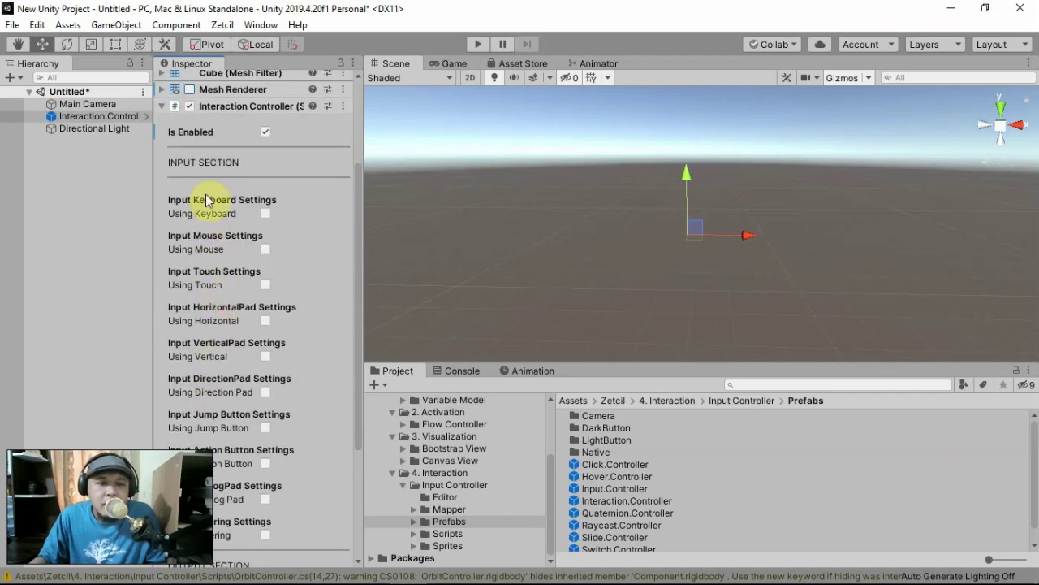
pyautogui.scroll(-4, 205, 283)
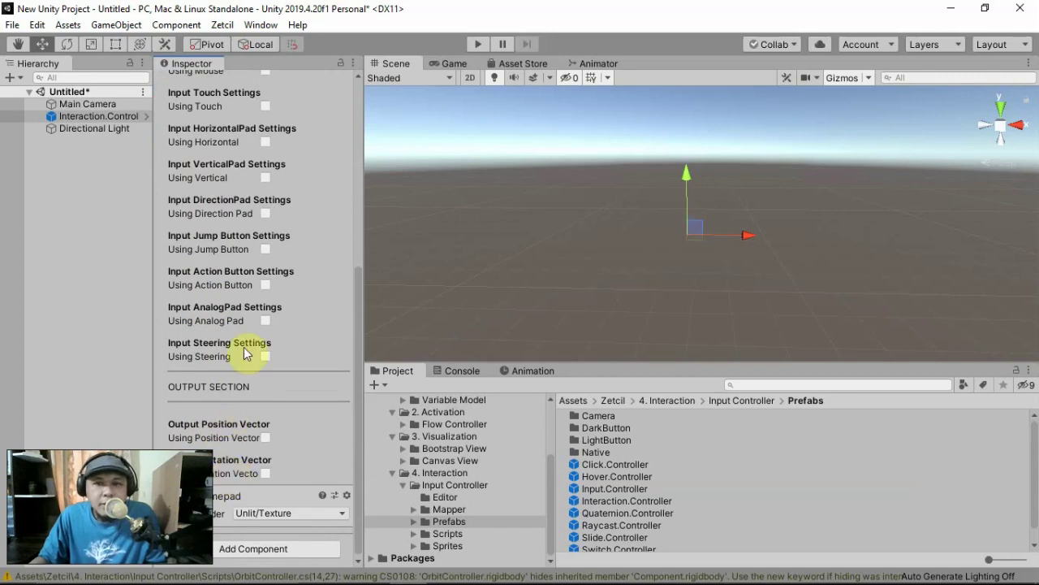
pyautogui.scroll(3, 245, 345)
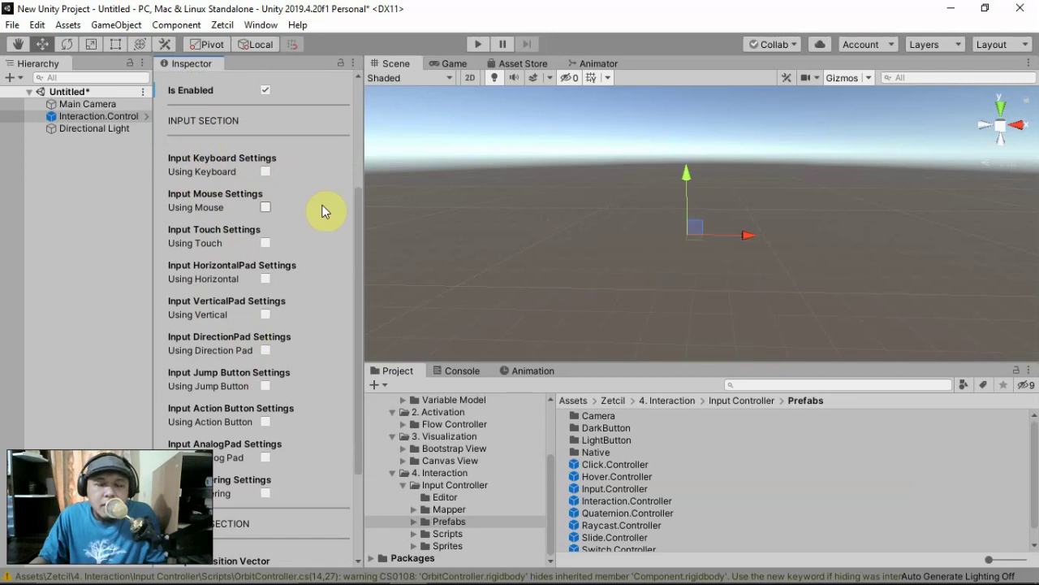
pyautogui.click(268, 171)
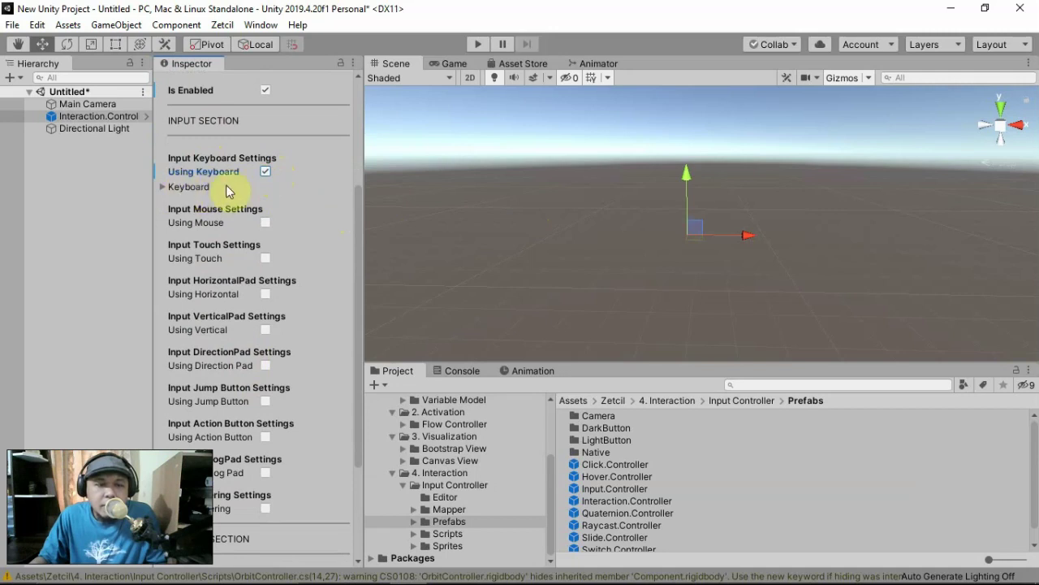
pyautogui.click(162, 189)
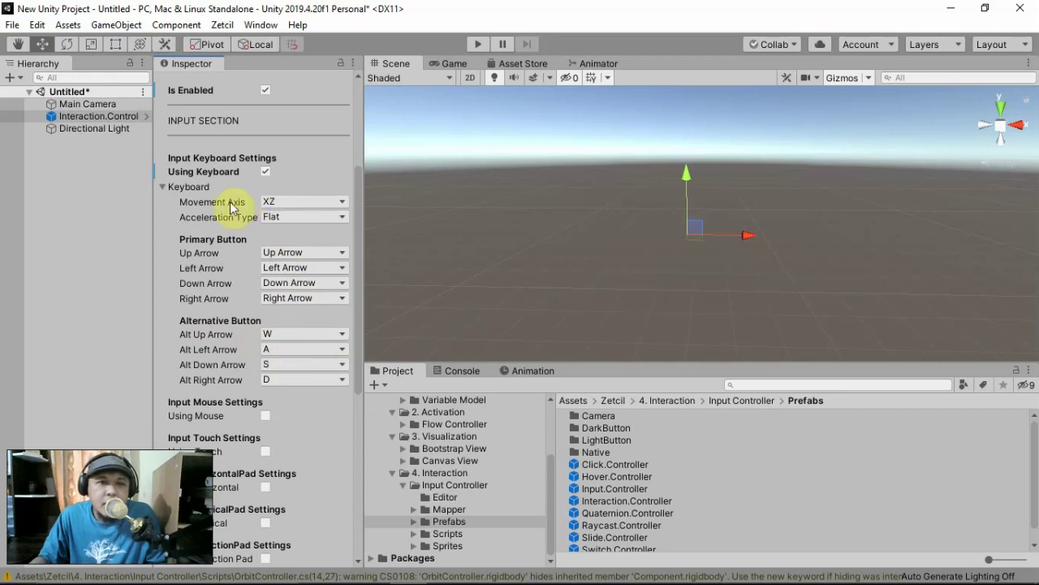
# Step: Choose XZ as the keyboard Movement Axis and shift the Interaction.Controller object along its X axis in the scene
pyautogui.click(287, 202)
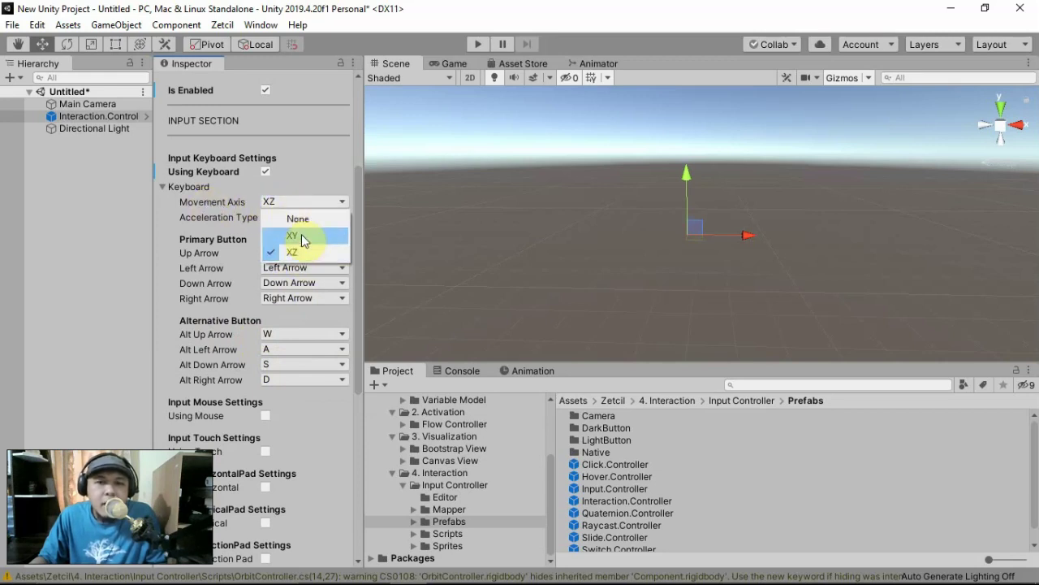
pyautogui.click(304, 257)
pyautogui.moveTo(690, 248); pyautogui.dragTo(585, 301, button='middle')
pyautogui.moveTo(515, 274); pyautogui.dragTo(593, 304)
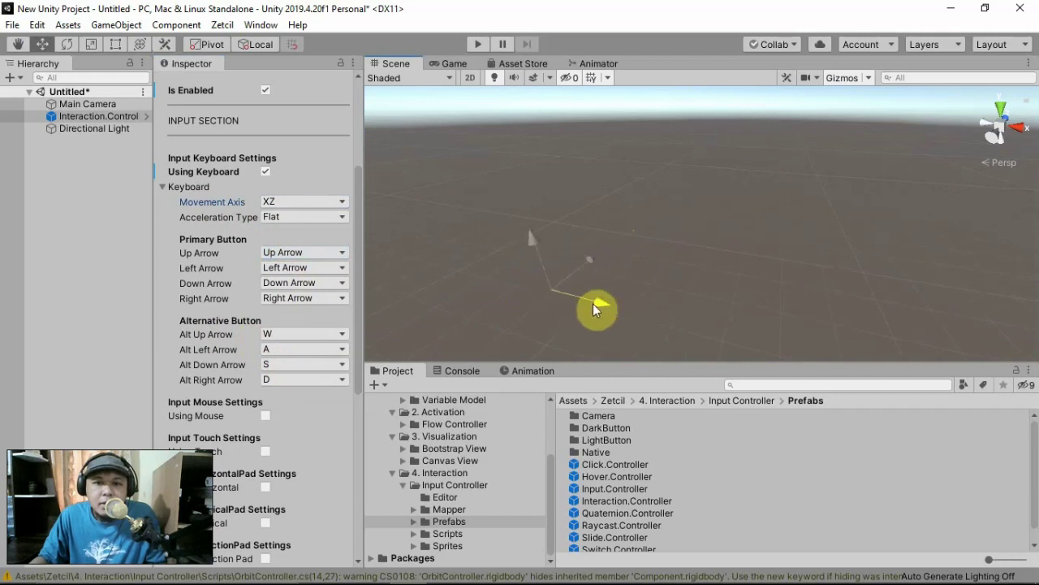
# Step: Set the keyboard Movement Axis to XY and move the Interaction.Controller object in the scene to illustrate those directions
pyautogui.click(311, 207)
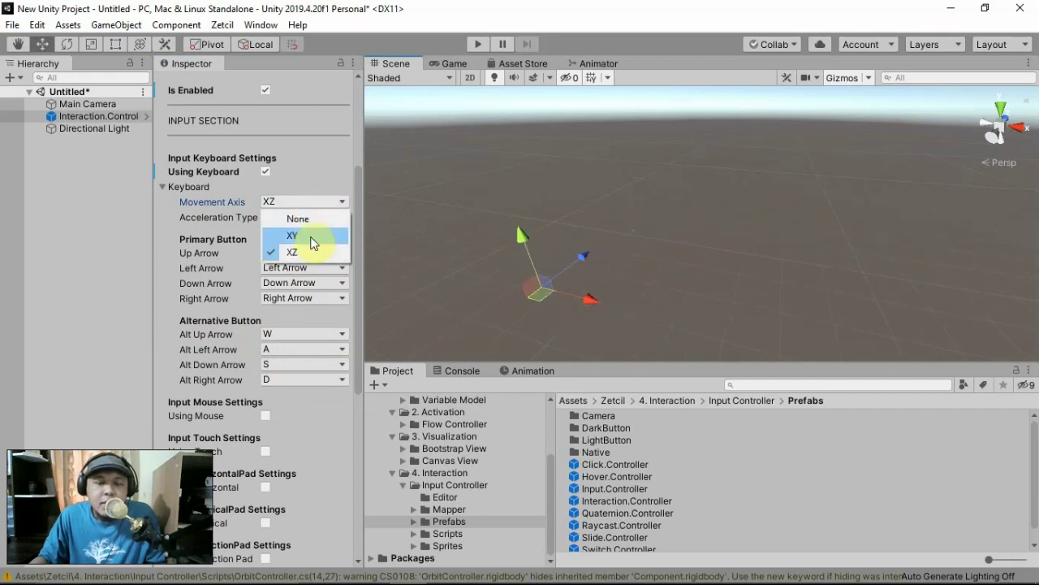
pyautogui.click(312, 237)
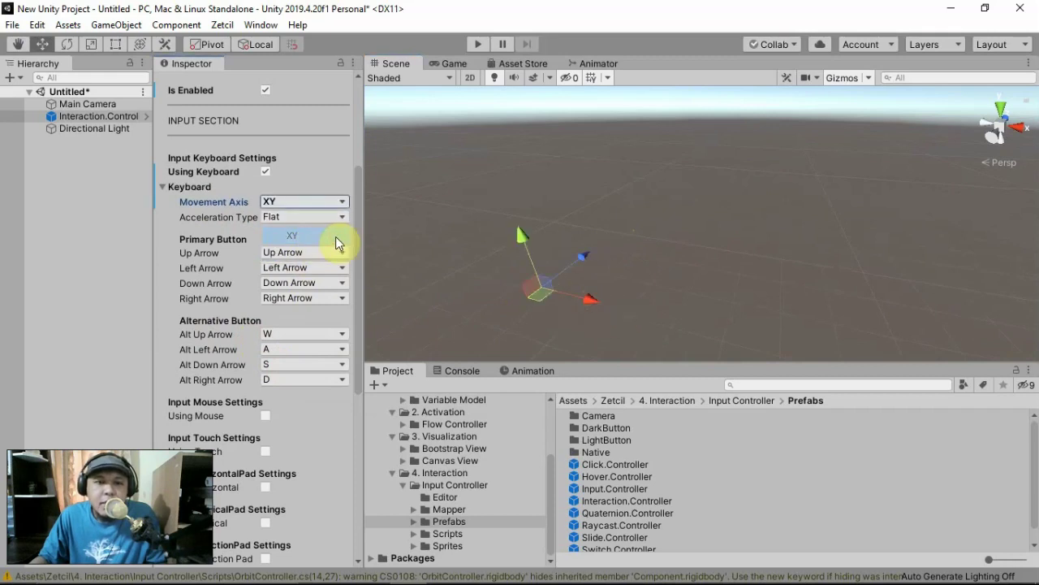
pyautogui.click(513, 192)
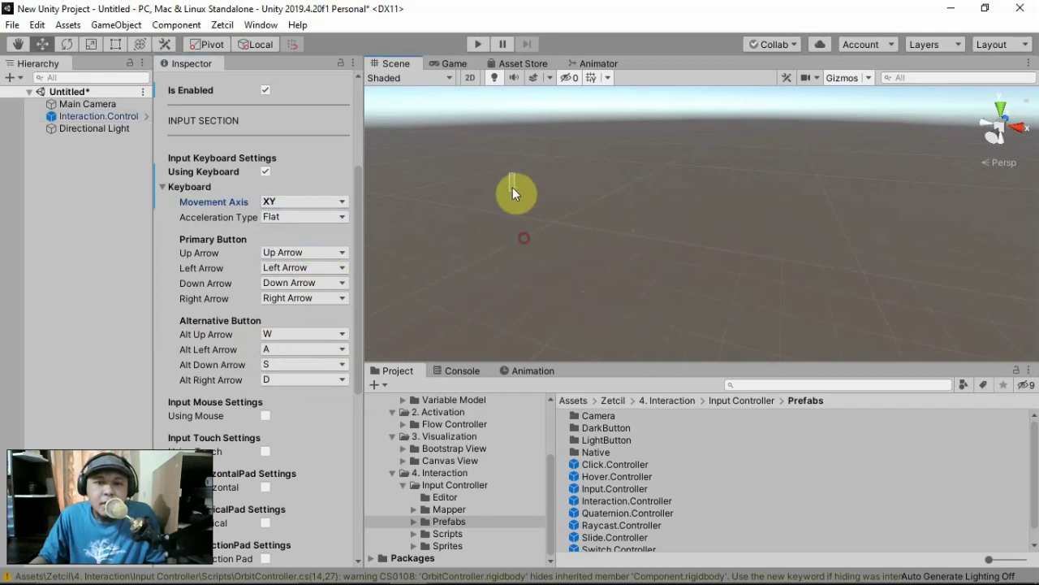
pyautogui.click(109, 116)
pyautogui.moveTo(516, 239); pyautogui.dragTo(605, 297)
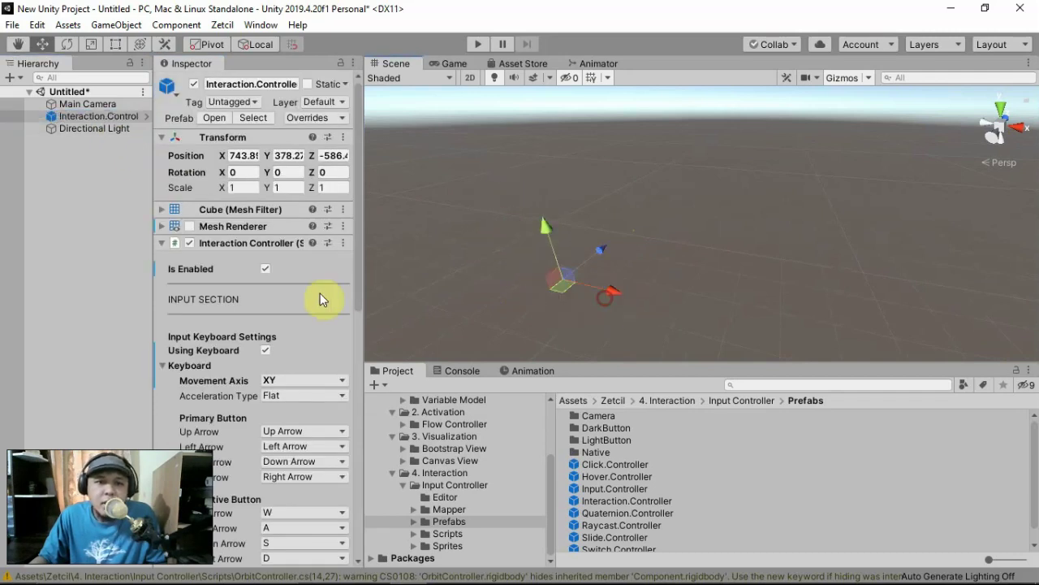
# Step: Set the keyboard Movement Axis back to XZ and reposition the Interaction.Controller object to a Y position of 377.6
pyautogui.click(302, 380)
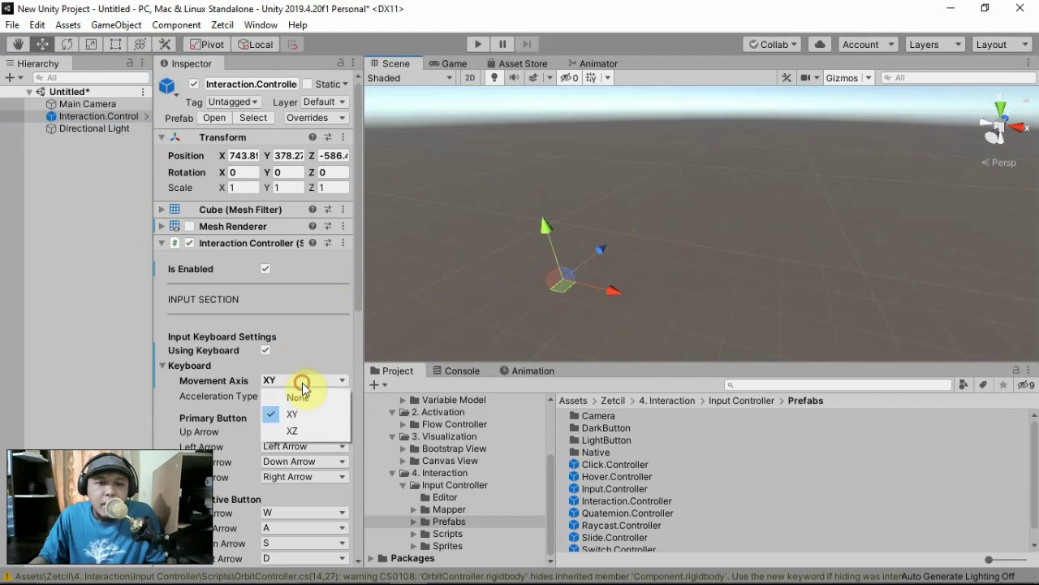
pyautogui.click(317, 432)
pyautogui.moveTo(547, 221); pyautogui.dragTo(602, 253, button='right')
pyautogui.moveTo(602, 254)
pyautogui.mouseDown(button='middle')
pyautogui.moveTo(649, 249)
pyautogui.moveTo(598, 271)
pyautogui.mouseUp(button='middle')
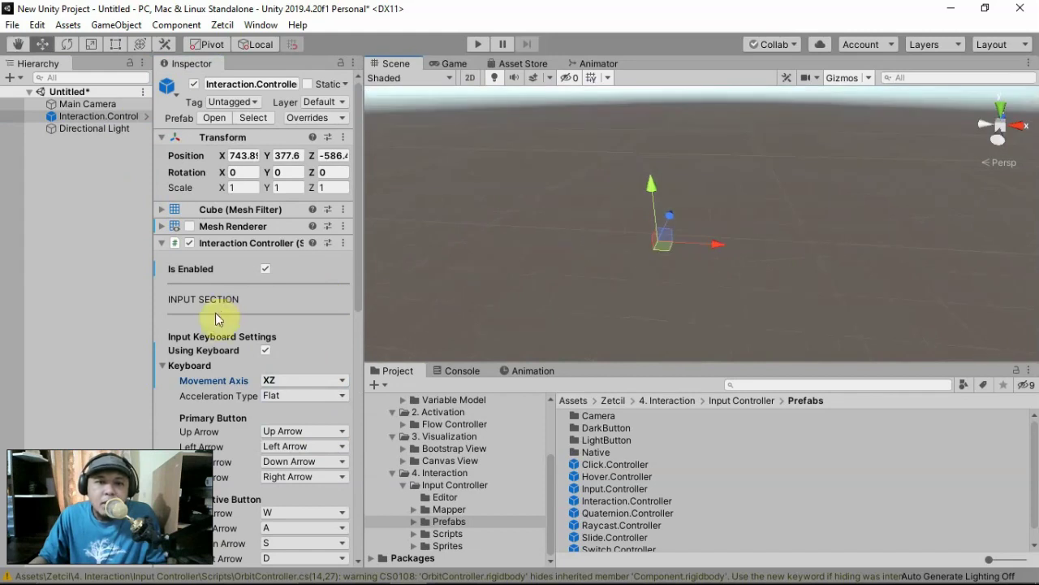
# Step: Enable Using Mouse for the Interaction Controller, expand its Mouse settings, and widen the area showing the component properties
pyautogui.scroll(-8, 226, 361)
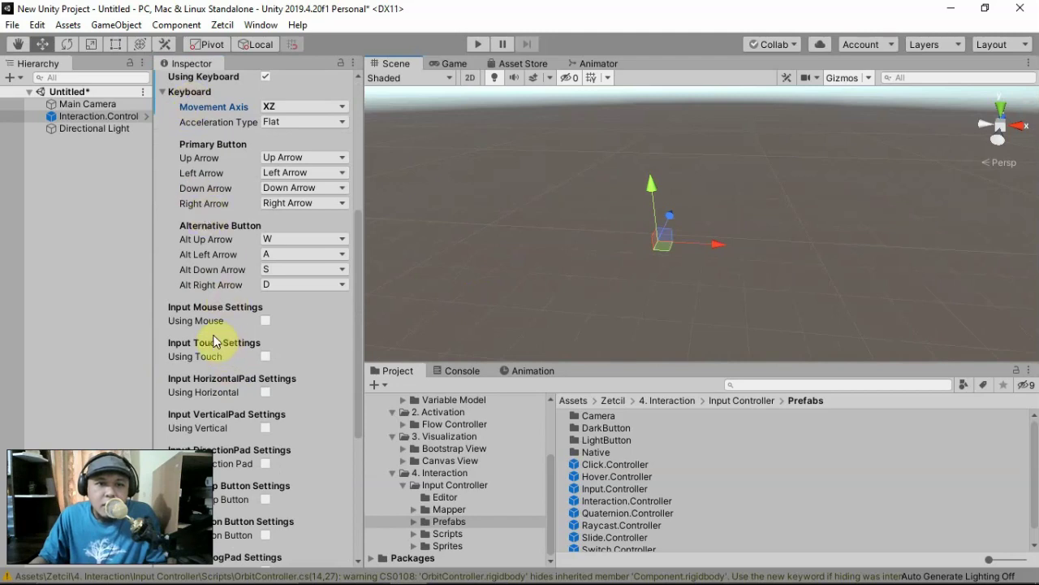
pyautogui.click(265, 322)
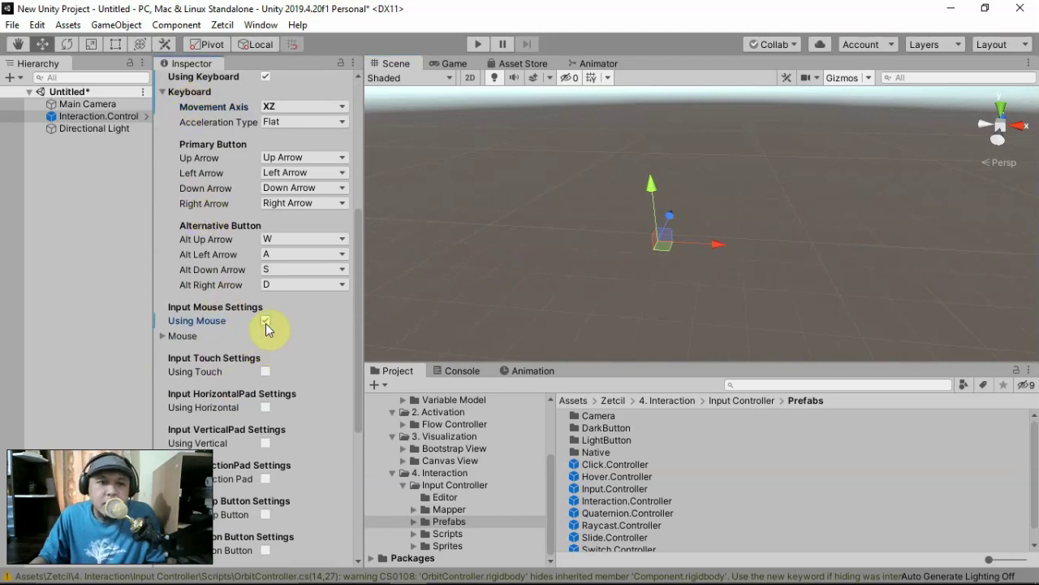
pyautogui.click(192, 340)
pyautogui.scroll(4, 228, 343)
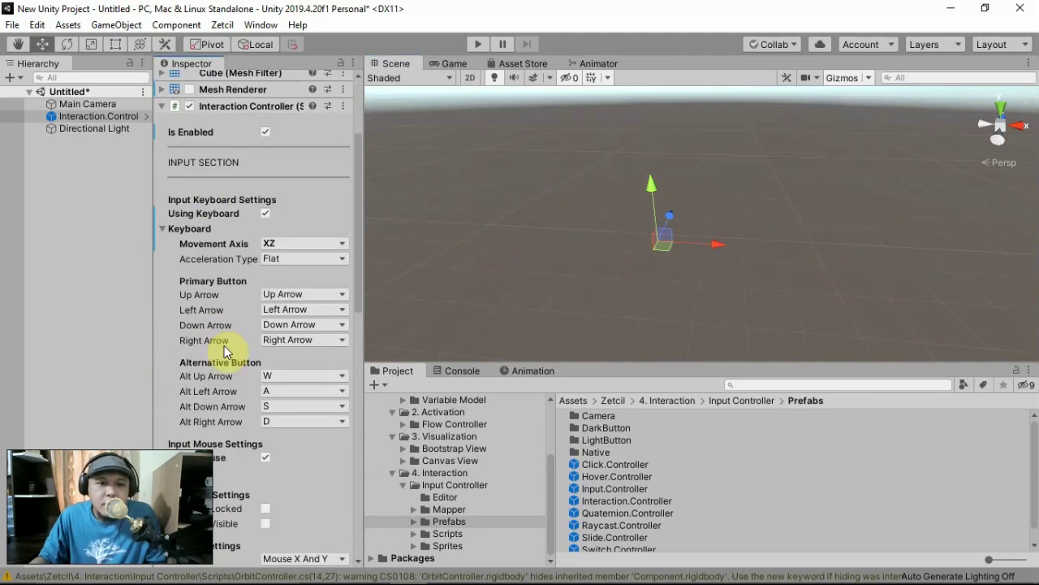
pyautogui.moveTo(358, 255); pyautogui.dragTo(400, 260)
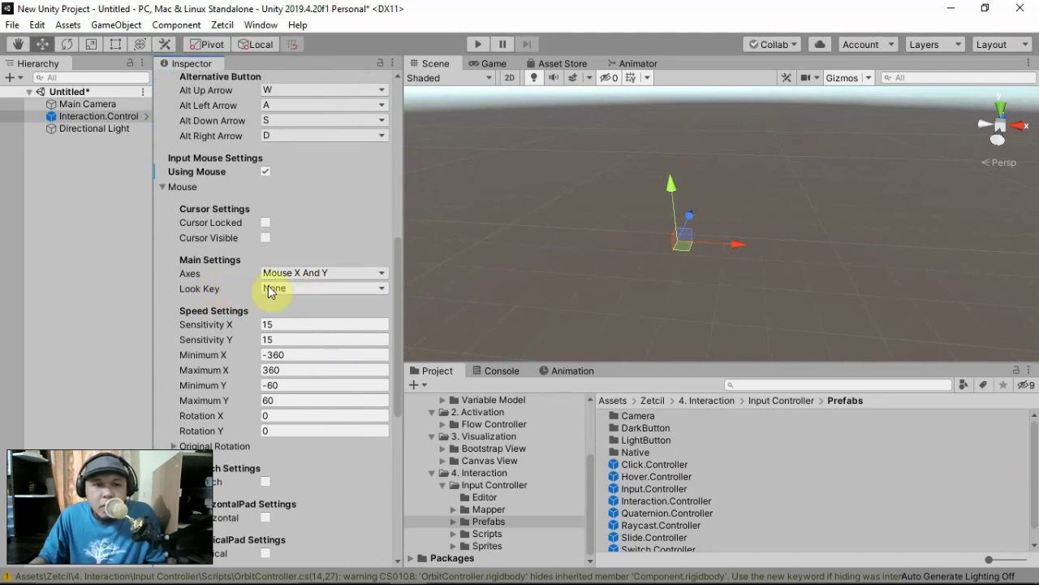
# Step: Set the Look Key in the mouse input's main settings to Mouse 1
pyautogui.click(338, 288)
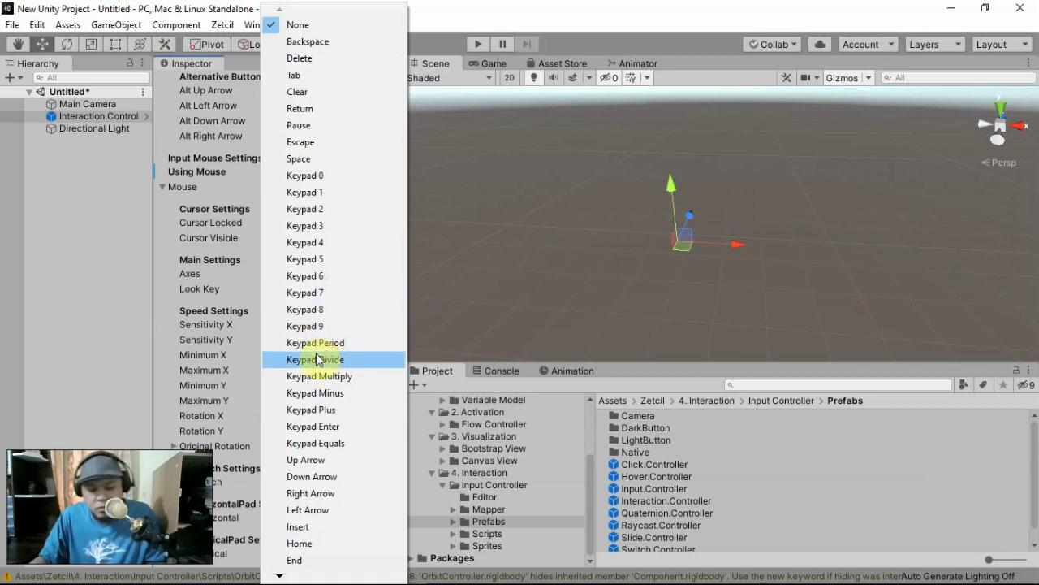
pyautogui.scroll(-20, 317, 359)
pyautogui.scroll(-13, 318, 359)
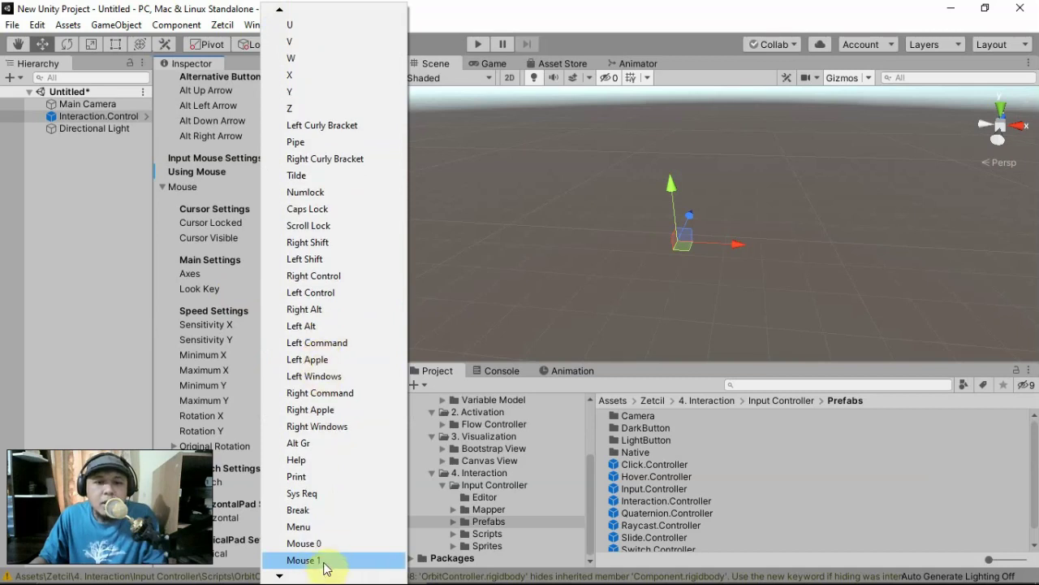
pyautogui.click(320, 561)
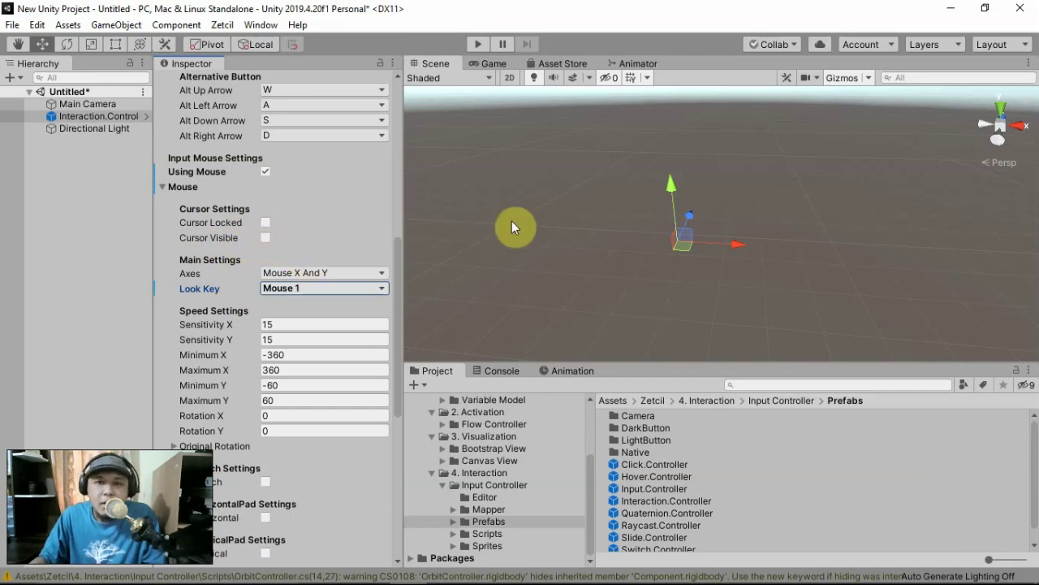
# Step: Test the scene in Play mode, stop it, and examine the details of the logged console error
pyautogui.click(477, 44)
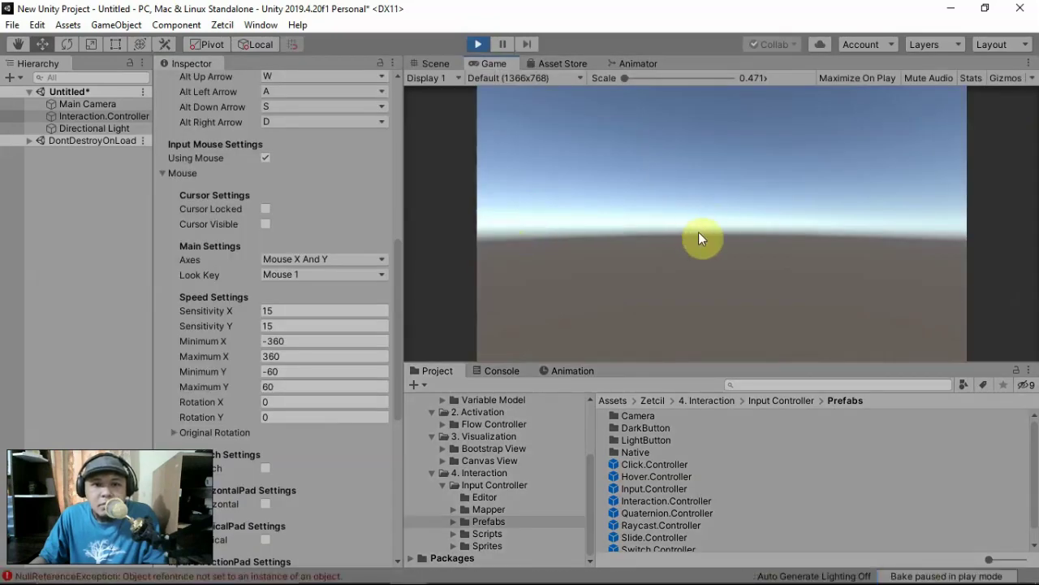
pyautogui.click(478, 45)
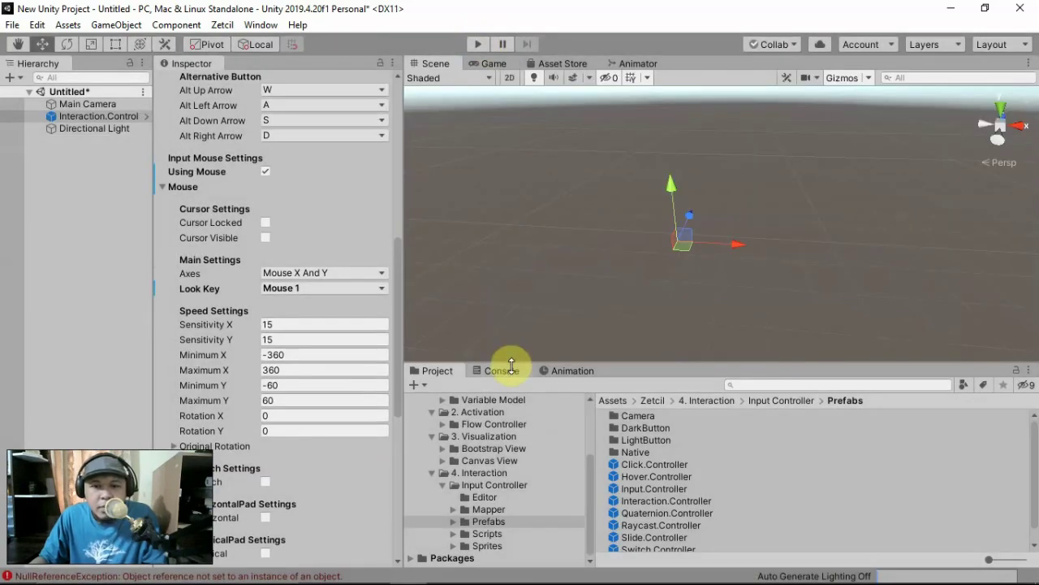
pyautogui.click(511, 372)
pyautogui.click(529, 409)
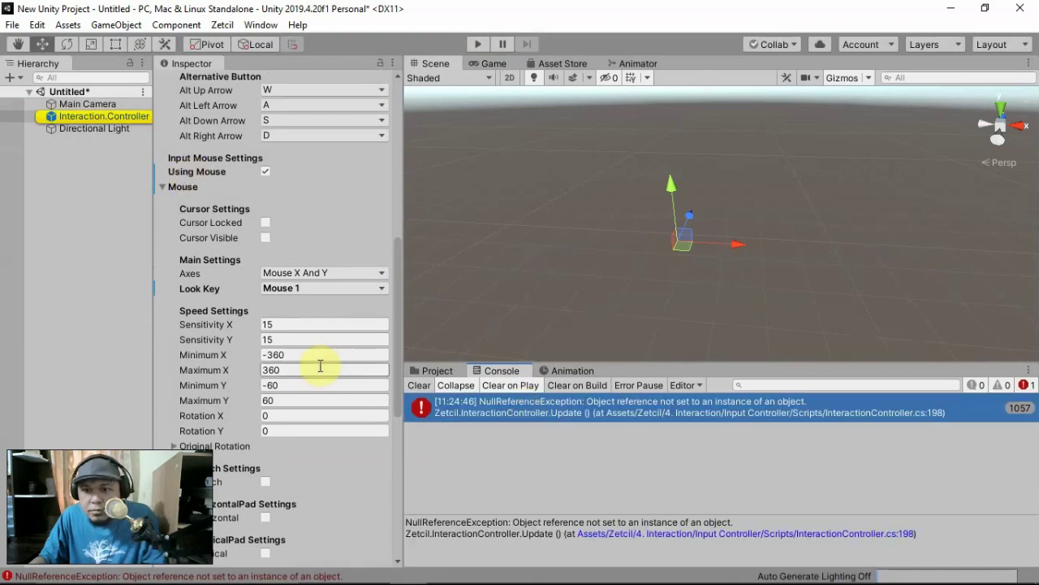
# Step: Collapse the Keyboard and Mouse settings of the Interaction Controller to reach its output section
pyautogui.scroll(-8, 294, 424)
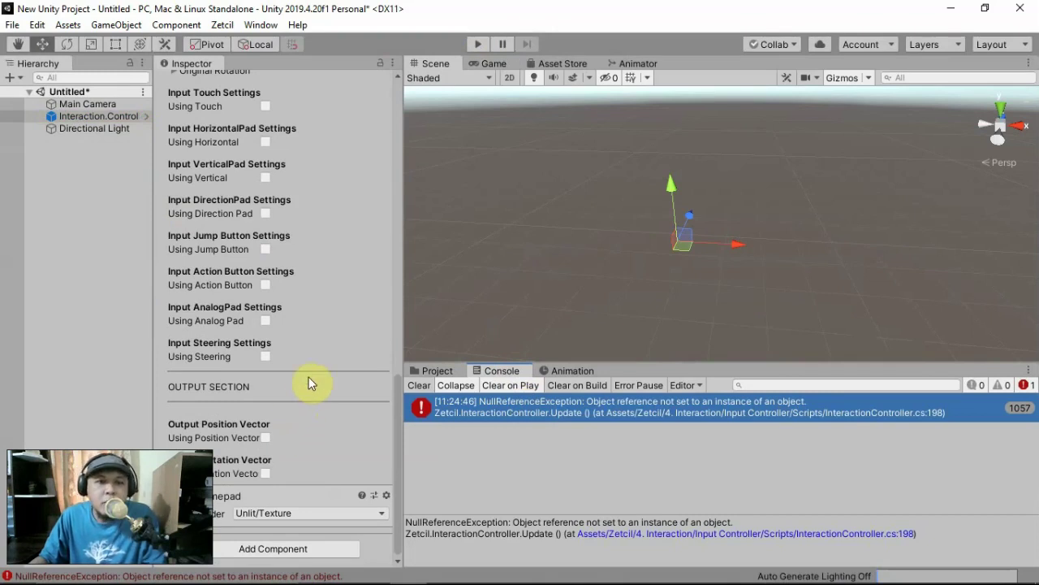
pyautogui.scroll(10, 298, 355)
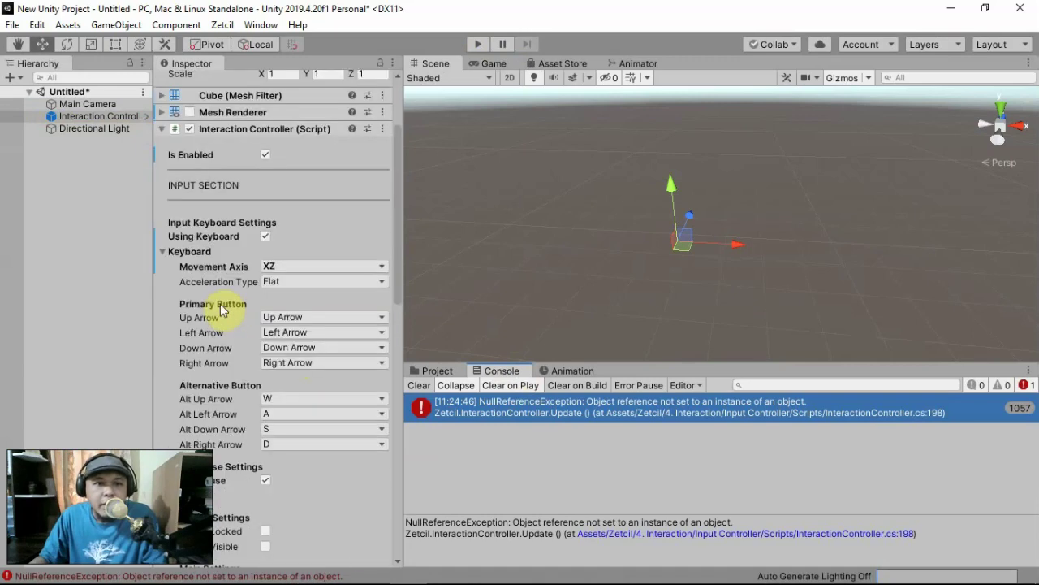
pyautogui.click(163, 251)
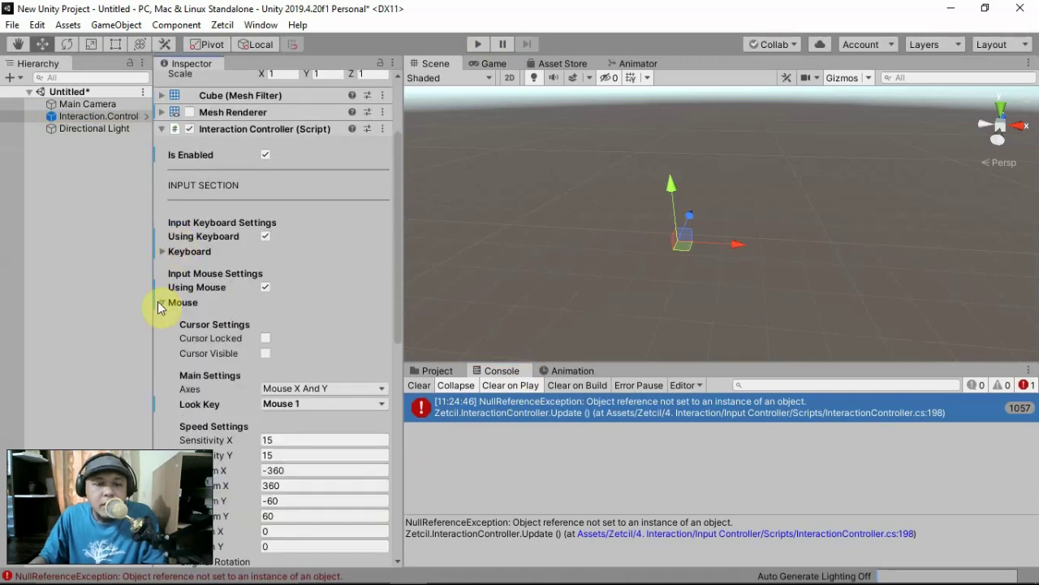
pyautogui.click(163, 303)
pyautogui.scroll(-6, 218, 292)
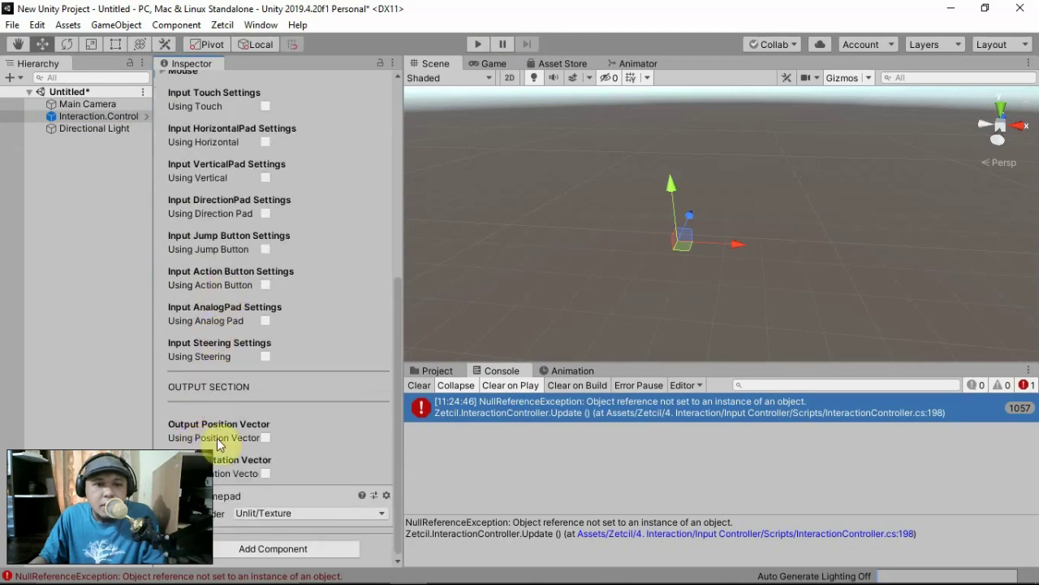
# Step: Enable Using Position Vector and Using Rotation Vector in the Interaction Controller's output section
pyautogui.click(265, 437)
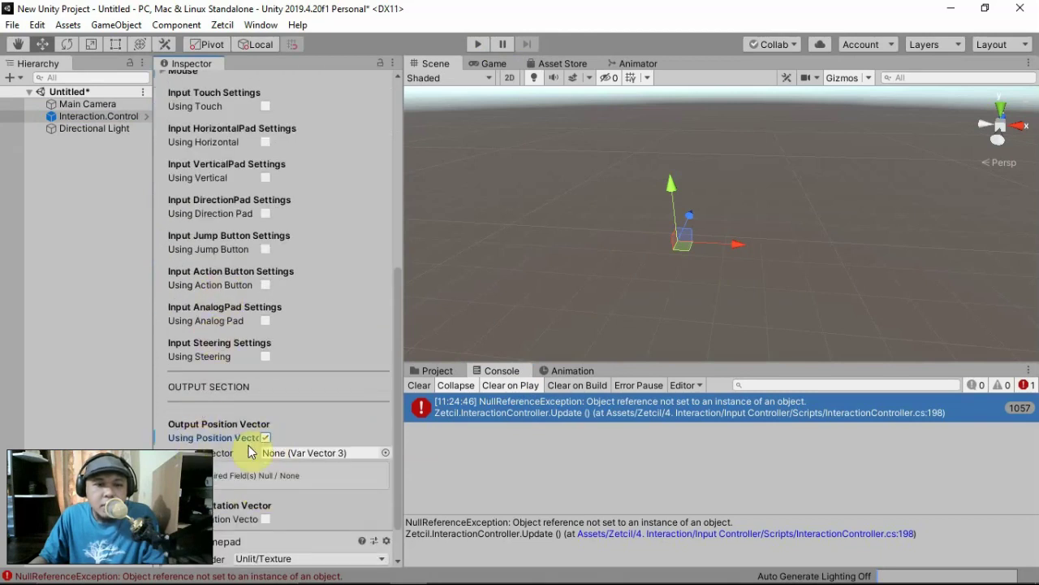
pyautogui.scroll(-2, 244, 455)
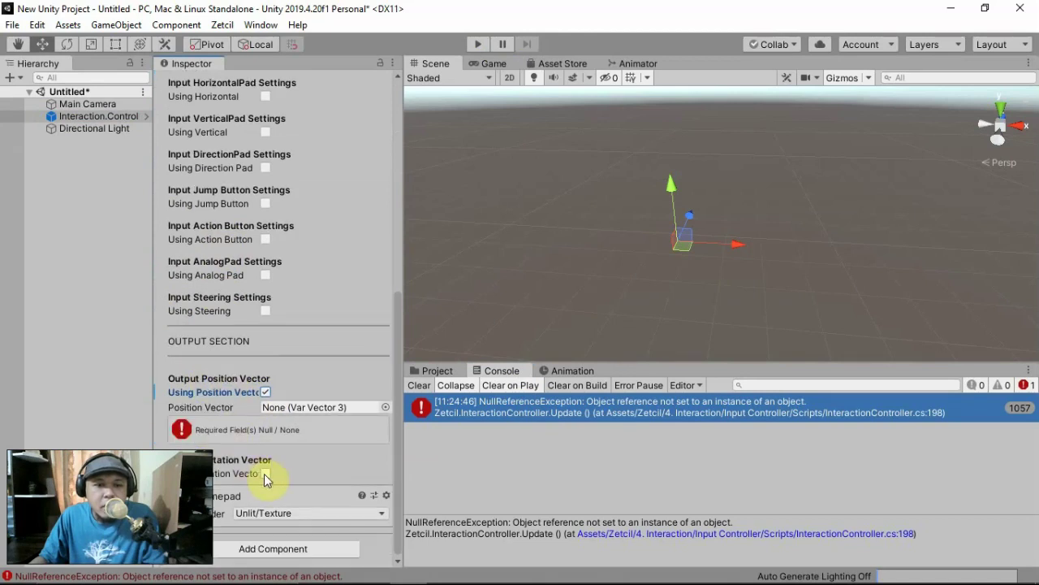
pyautogui.click(266, 473)
pyautogui.scroll(-2, 256, 455)
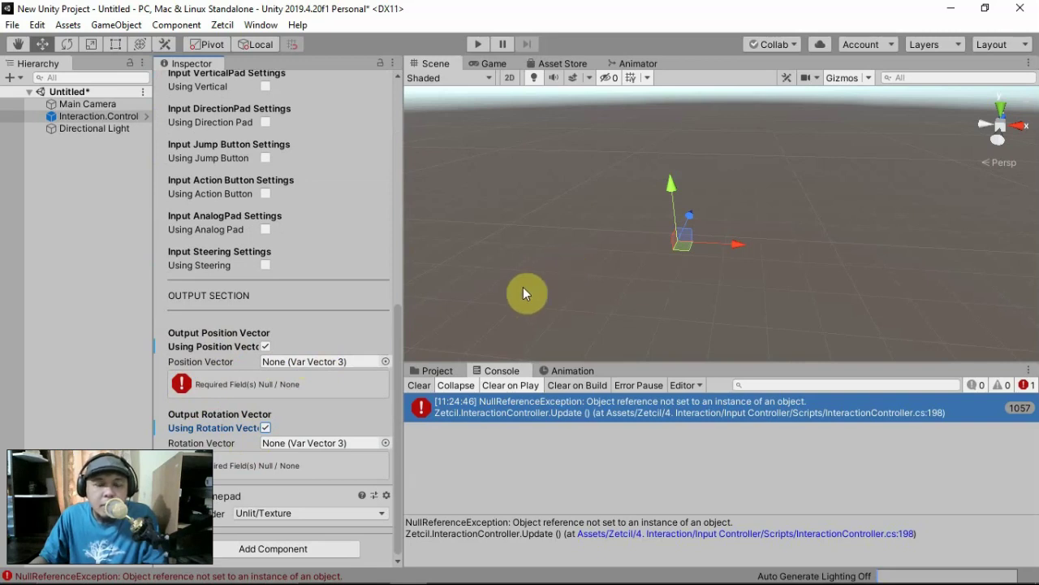
# Step: Add the VarVector3 prefab from the Variable Model's Data prefabs to the scene
pyautogui.click(436, 371)
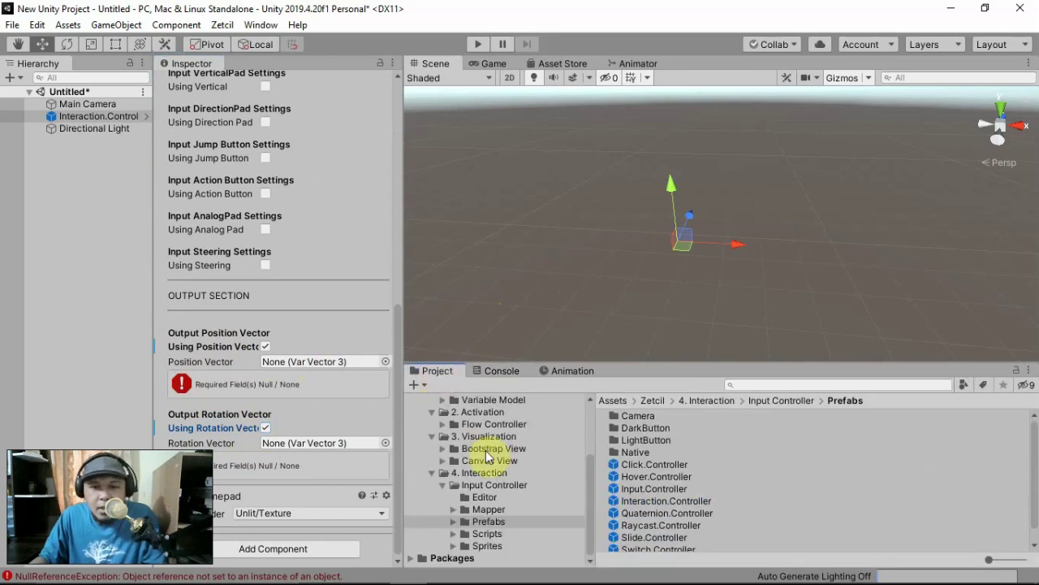
pyautogui.click(443, 399)
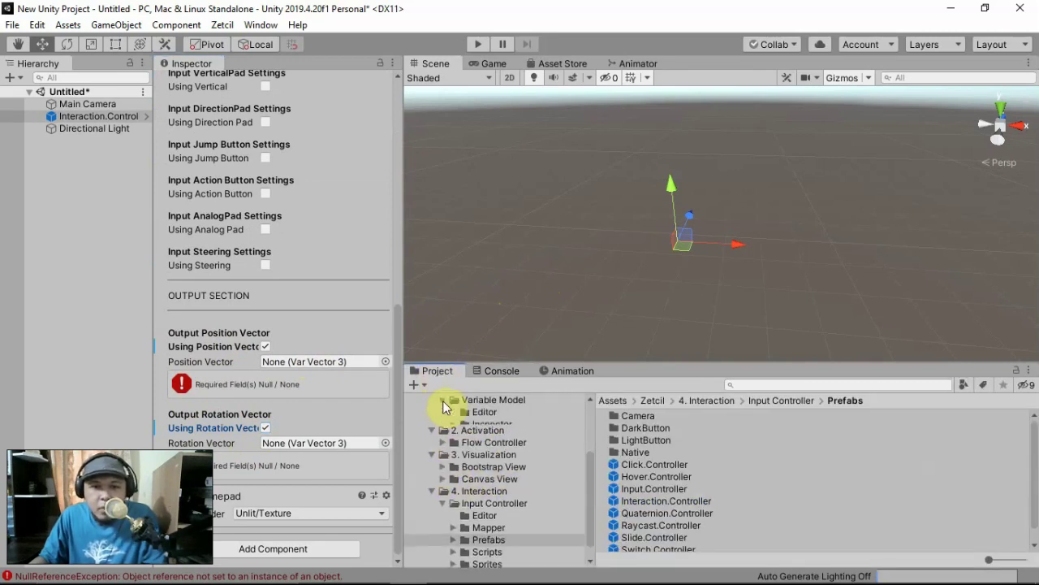
pyautogui.click(485, 449)
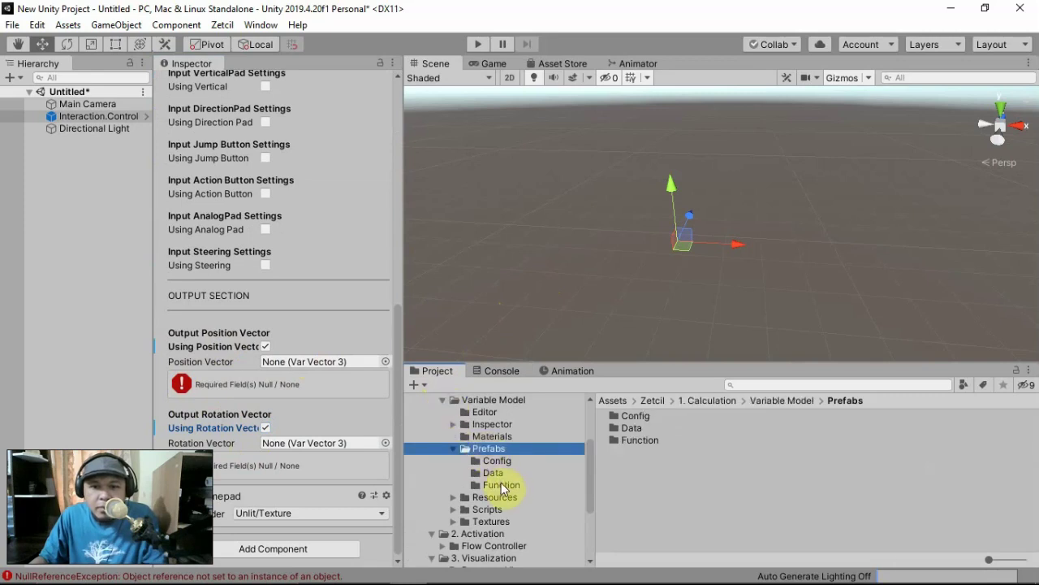
pyautogui.click(497, 475)
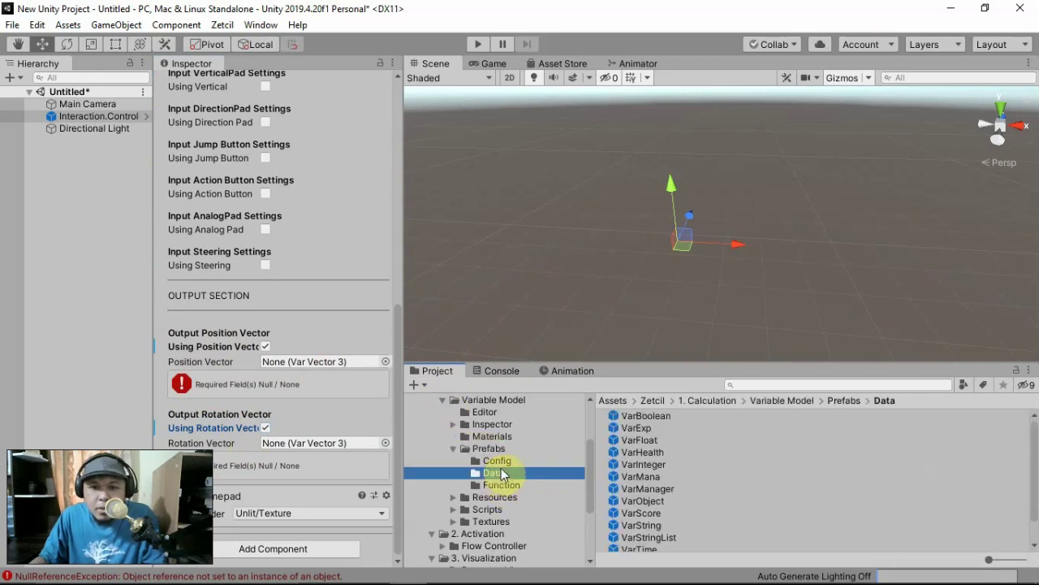
pyautogui.scroll(-2, 633, 479)
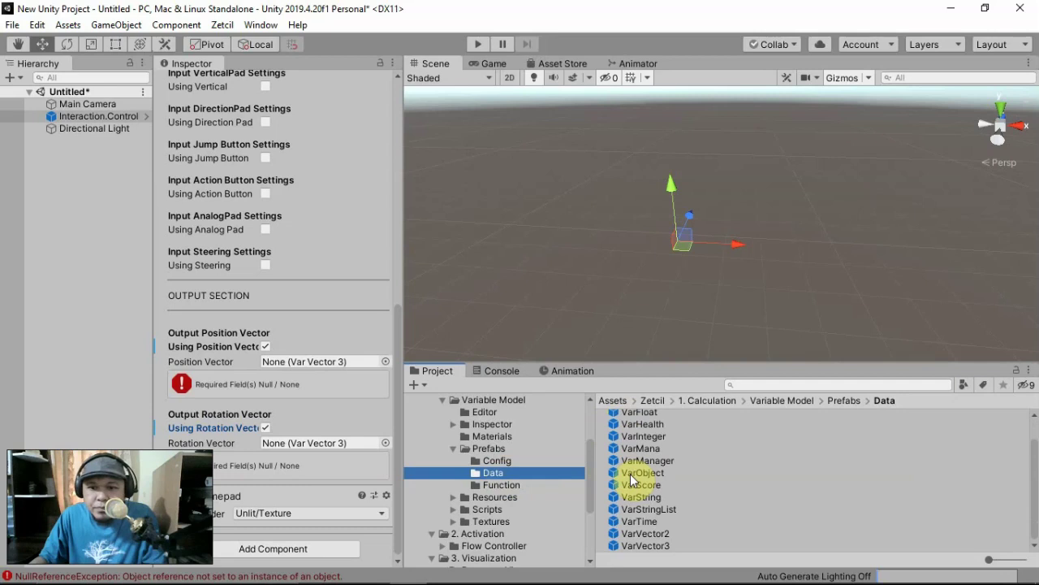
pyautogui.moveTo(644, 541); pyautogui.dragTo(617, 260)
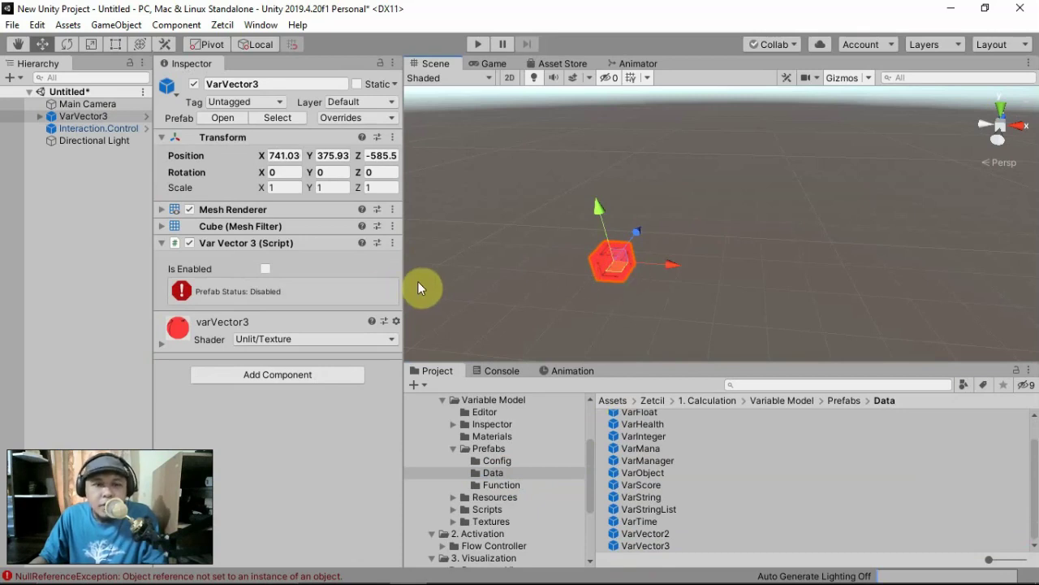
# Step: Turn off the new VarVector3 object's Mesh Renderer and turn on Is Enabled in its Var Vector 3 script
pyautogui.click(190, 210)
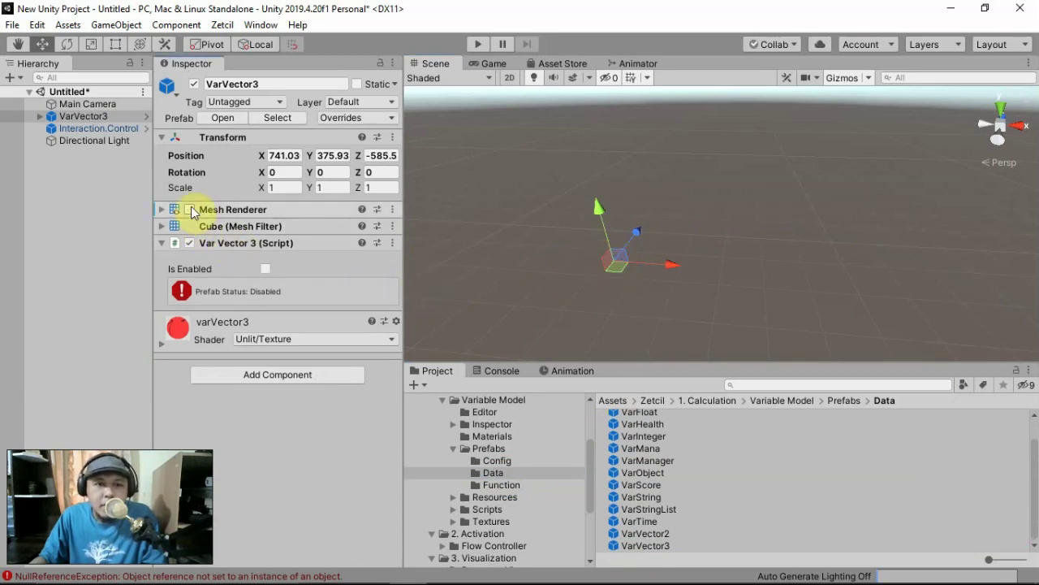
pyautogui.click(267, 270)
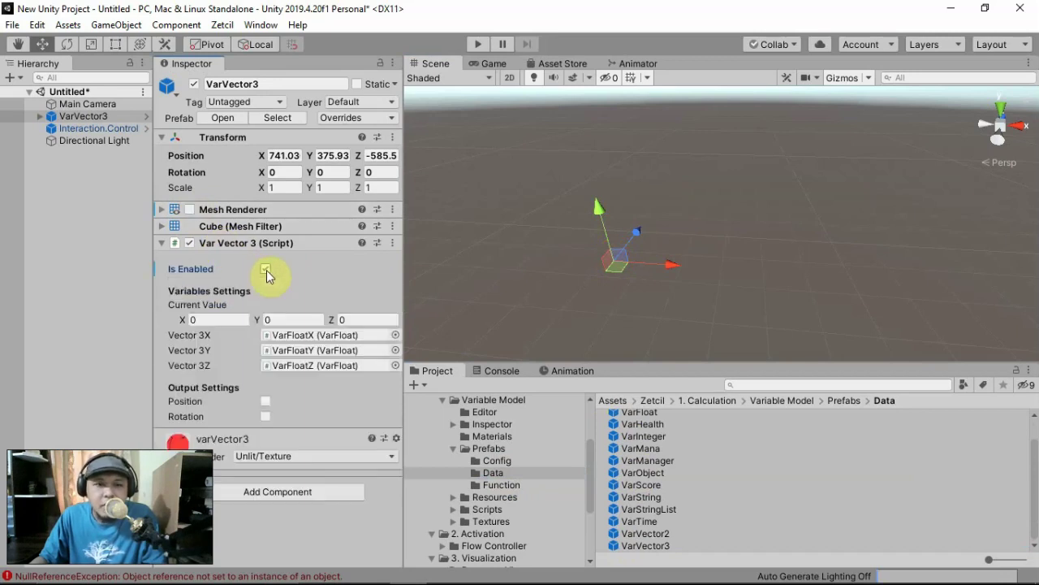
# Step: Rename the VarVector3 object to VarPosition and place it below Directional Light in the hierarchy
pyautogui.click(286, 79)
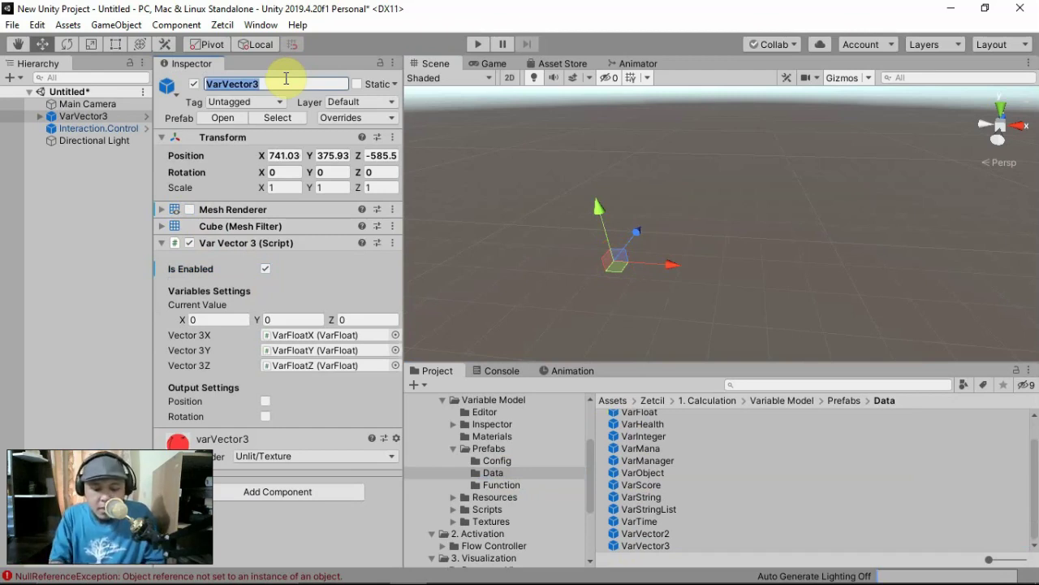
pyautogui.write('VarPosi')
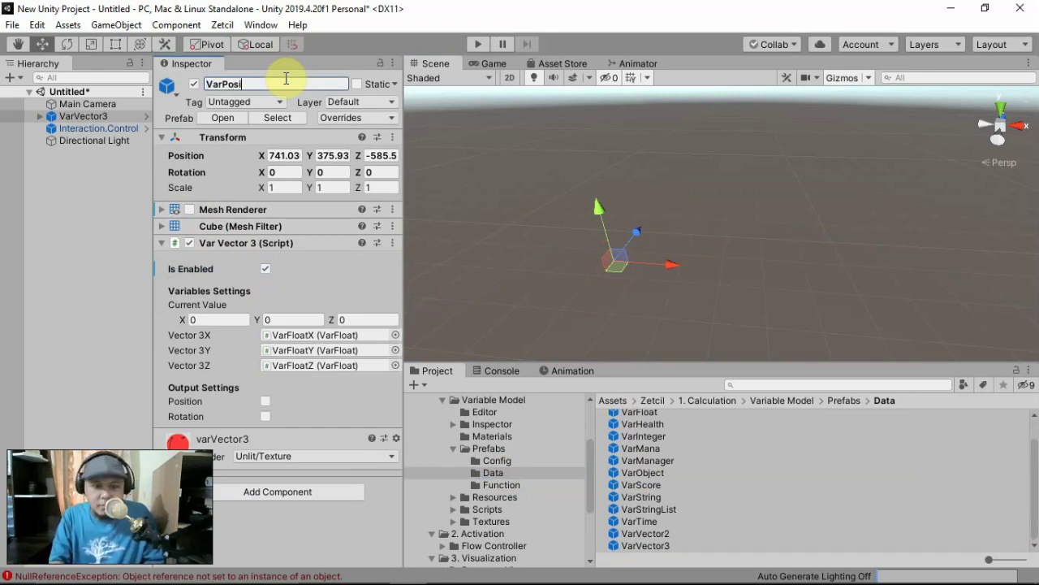
pyautogui.write('tion')
pyautogui.press('Return')
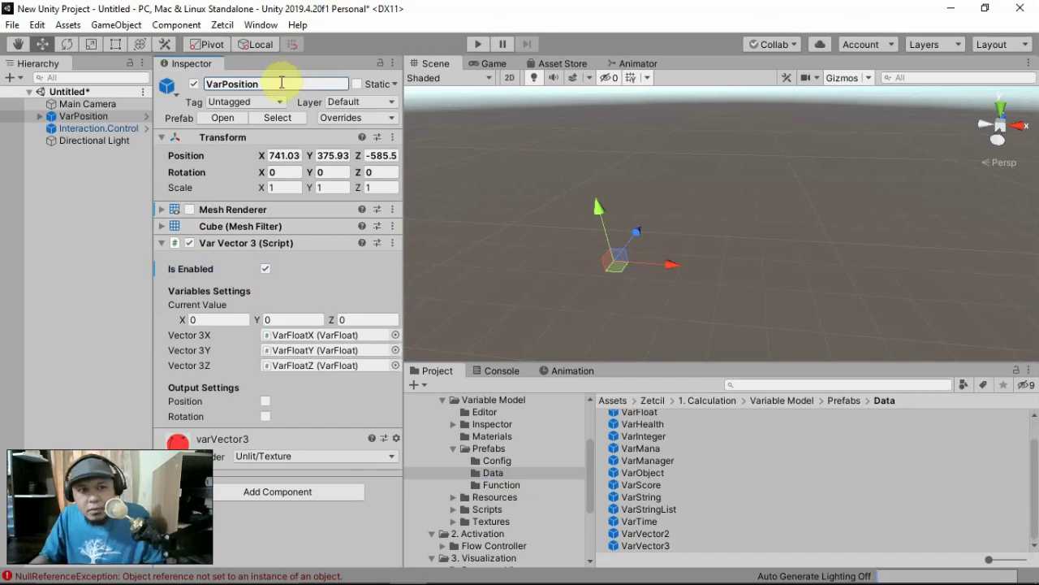
pyautogui.moveTo(108, 113); pyautogui.dragTo(104, 144)
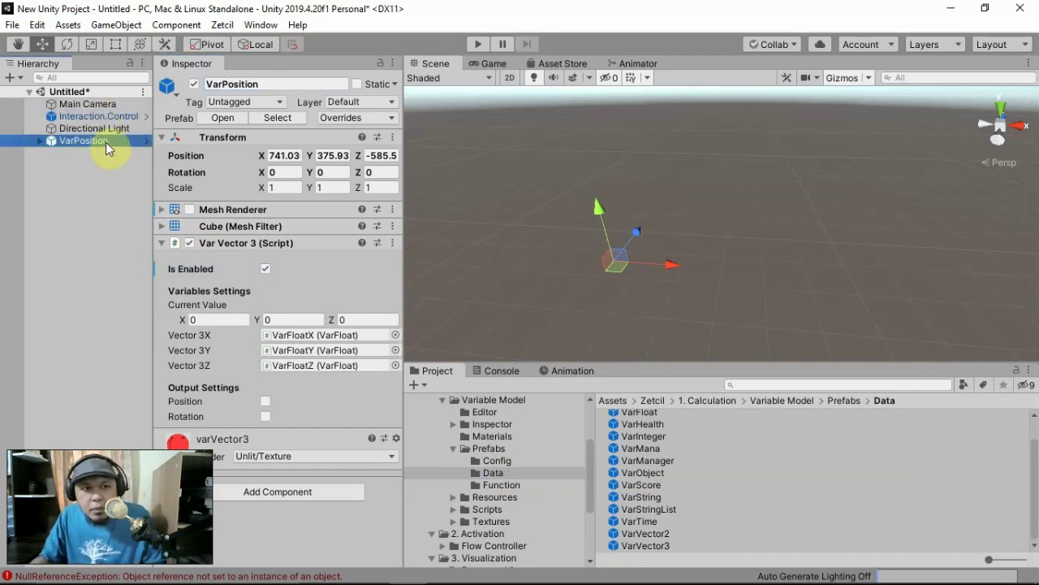
# Step: Duplicate VarPosition and shift the copy along the X axis to about 743.45
pyautogui.rightClick(106, 144)
pyautogui.click(149, 208)
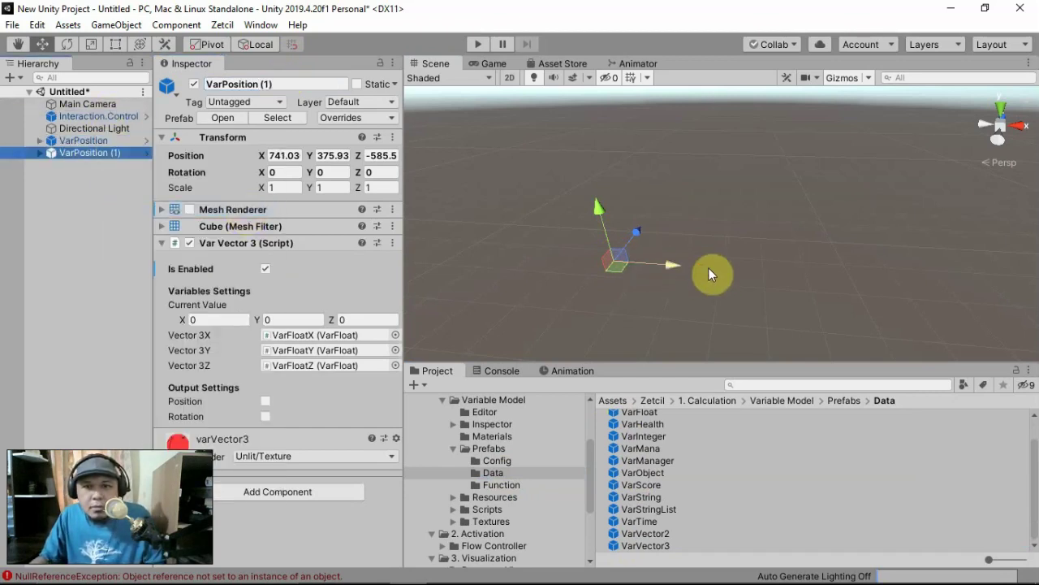
pyautogui.moveTo(672, 265); pyautogui.dragTo(731, 275)
# Step: Rename the duplicated vector variable to VarRotation
pyautogui.click(260, 84)
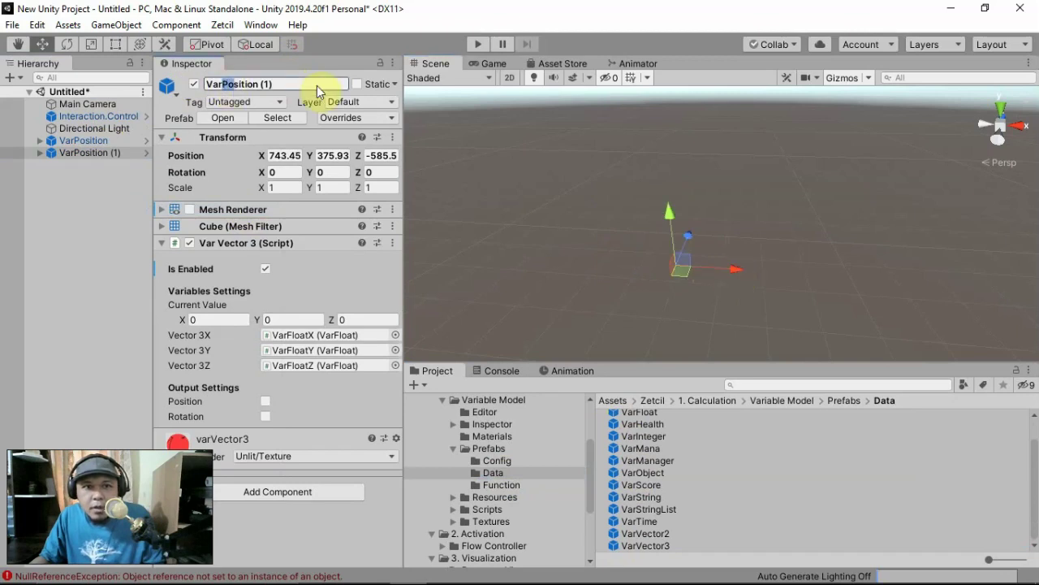
pyautogui.write('VarRo')
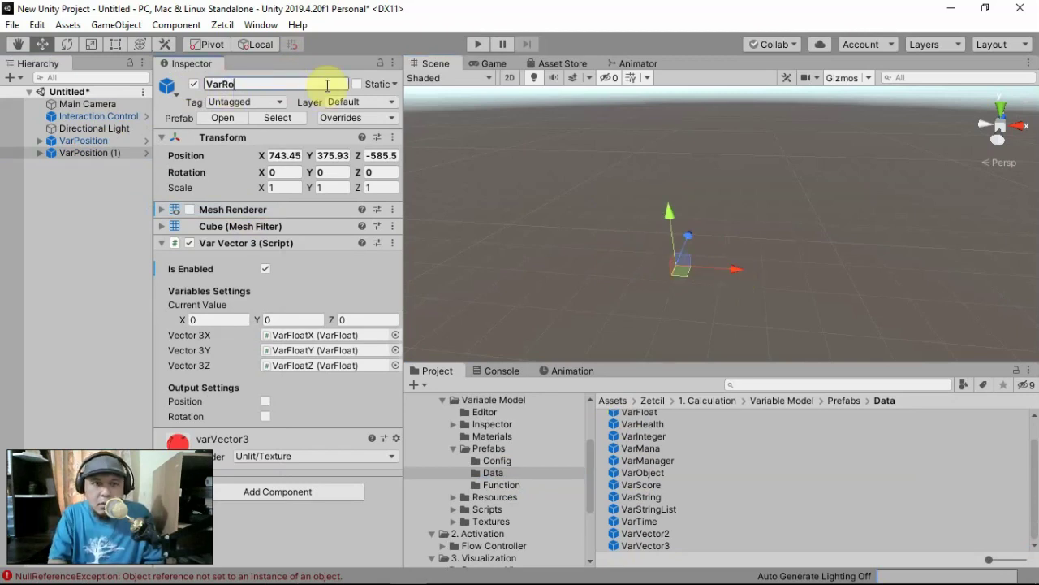
pyautogui.write('tation')
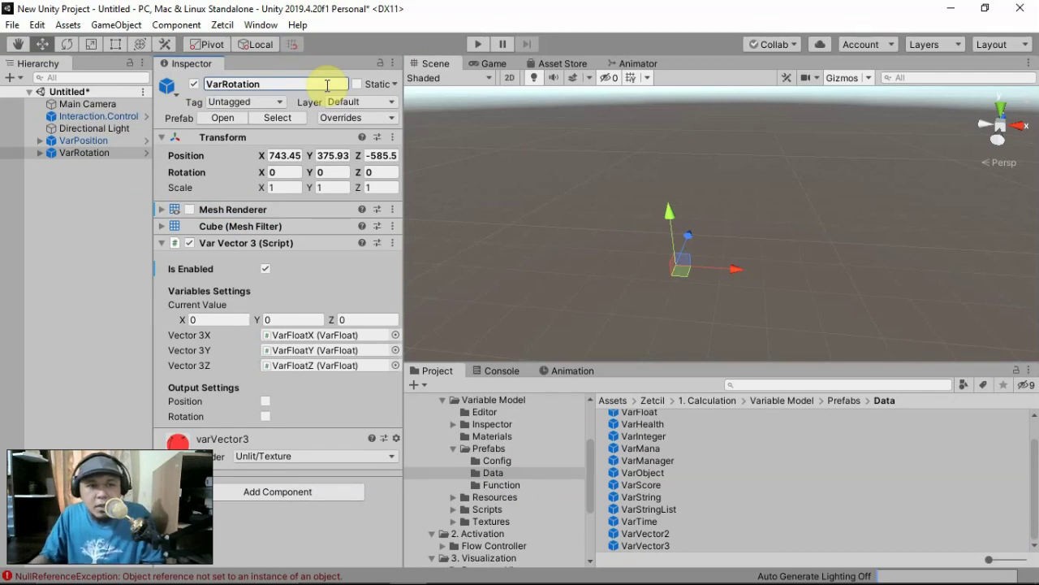
# Step: Assign VarPosition as the Position Vector and VarRotation as the Rotation Vector in the Interaction Controller's output section
pyautogui.click(103, 143)
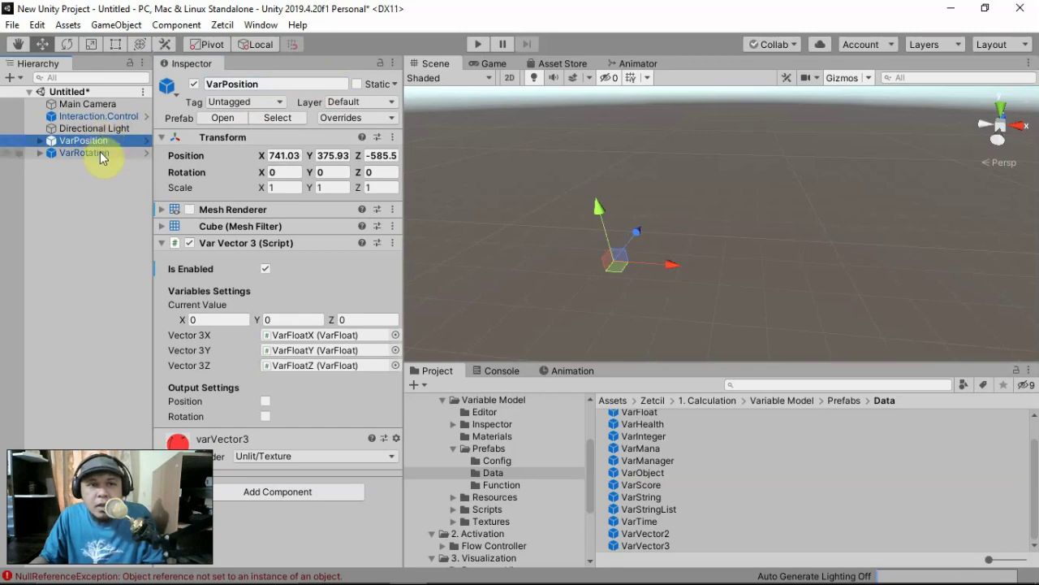
pyautogui.click(103, 154)
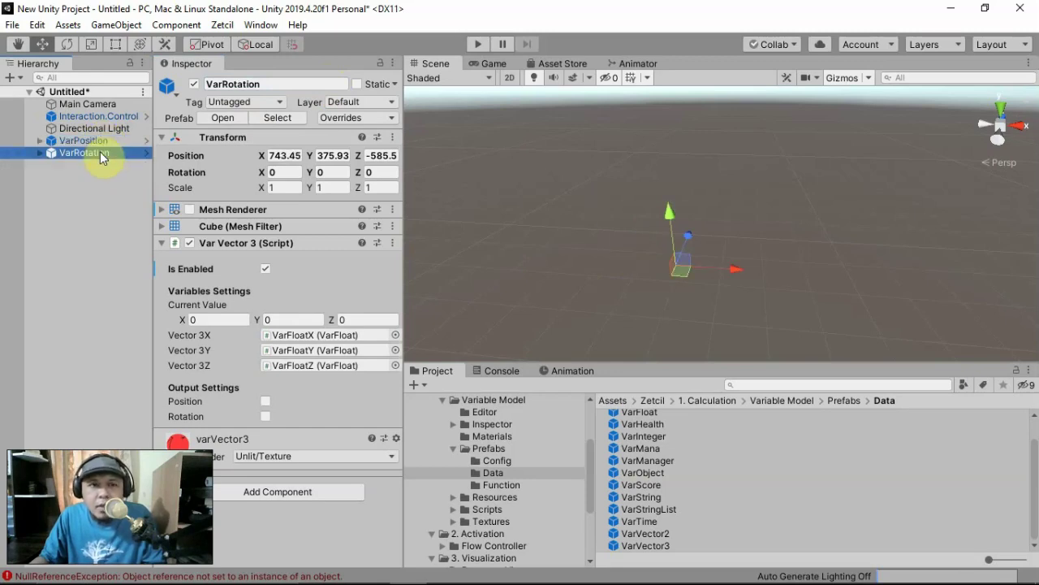
pyautogui.click(109, 116)
pyautogui.scroll(-3, 281, 301)
pyautogui.scroll(-5, 269, 322)
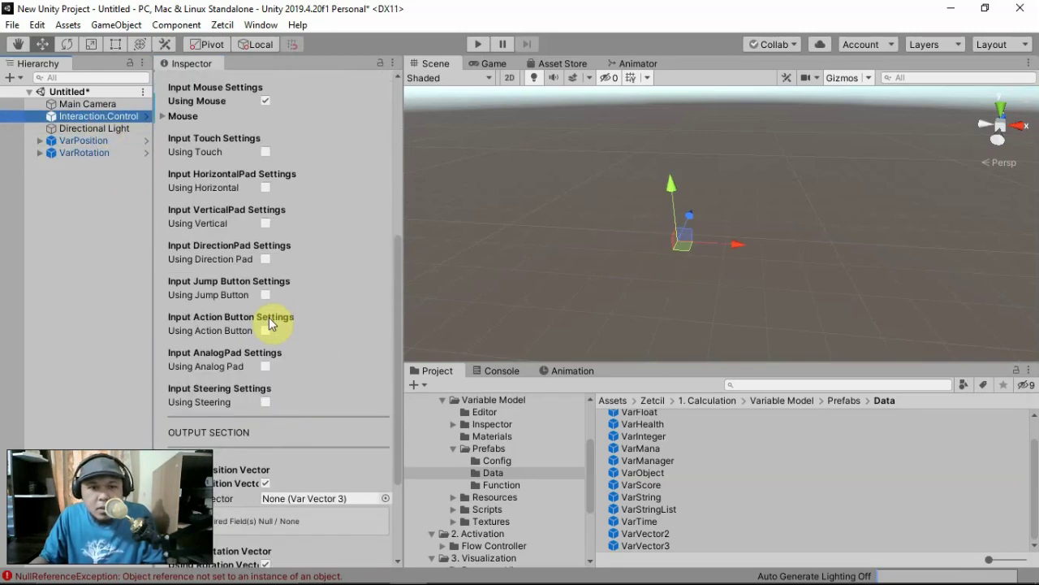
pyautogui.scroll(-4, 213, 290)
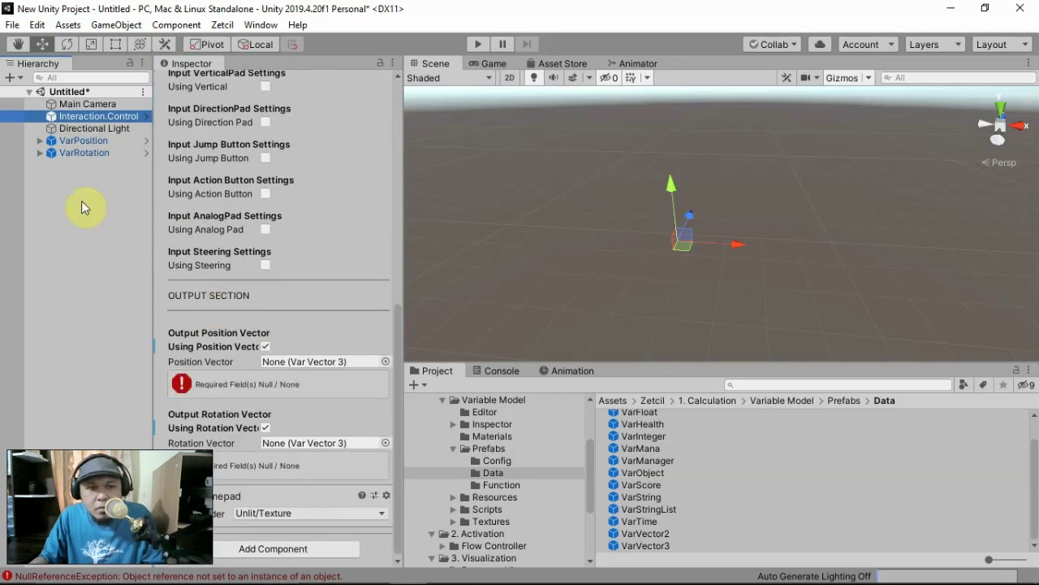
pyautogui.moveTo(81, 142); pyautogui.dragTo(284, 362)
pyautogui.moveTo(252, 326); pyautogui.dragTo(306, 443)
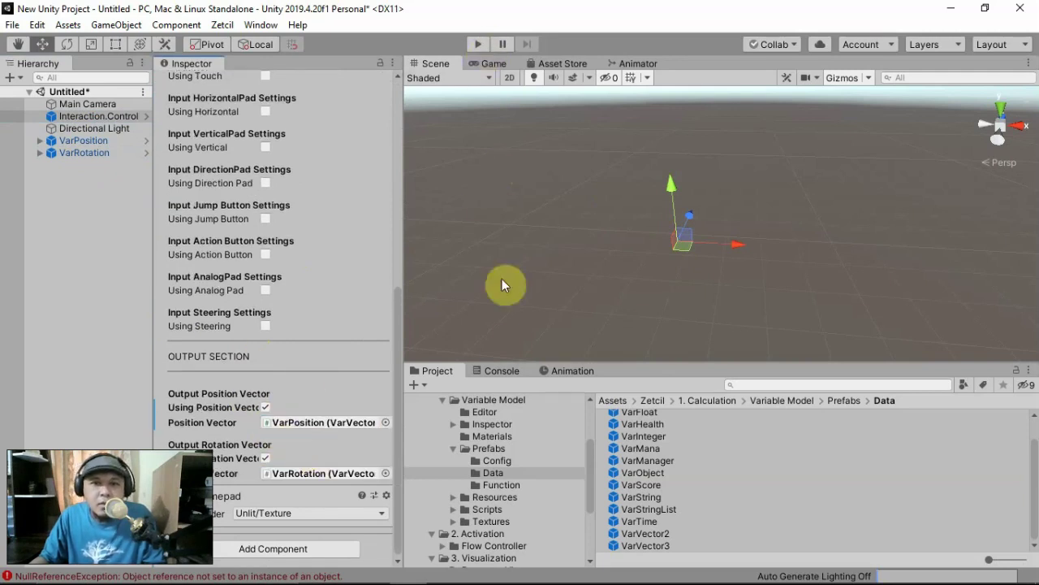
# Step: Clear the console messages and start the scene in Play mode
pyautogui.click(502, 370)
pyautogui.click(420, 385)
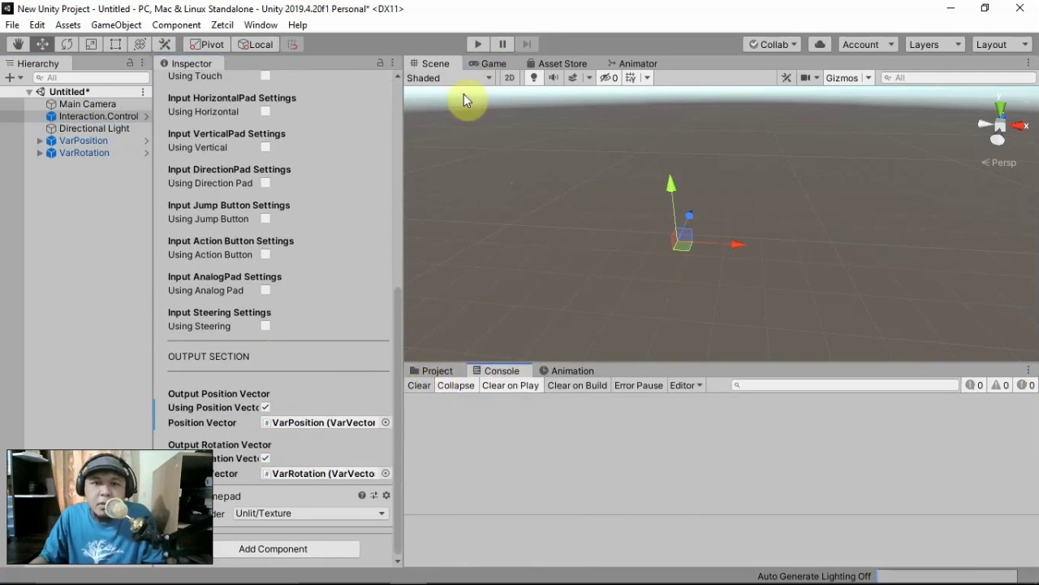
pyautogui.click(476, 44)
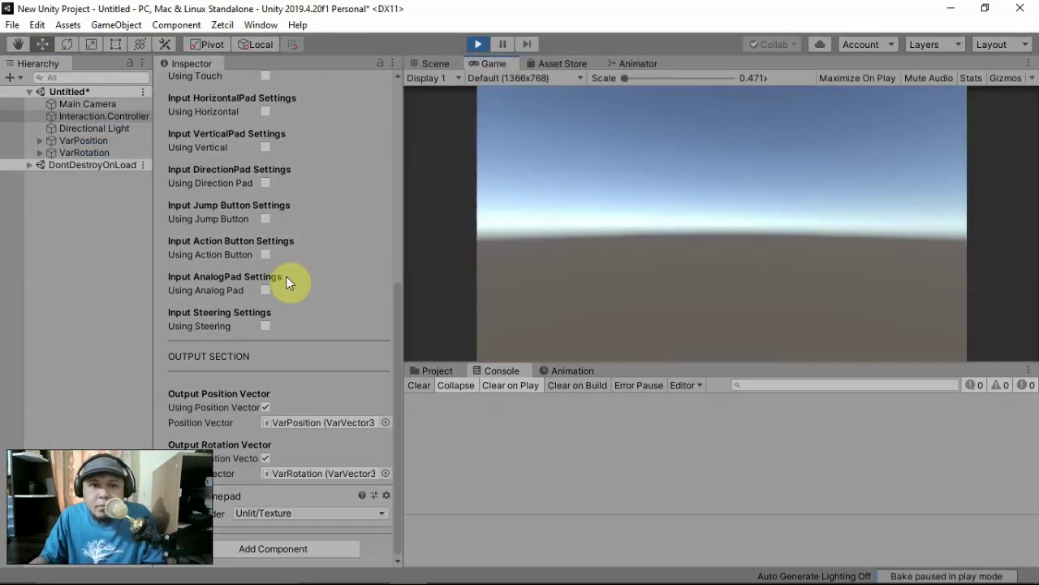
# Step: Expand the Interaction Controller's Mouse settings to review them during Play mode
pyautogui.scroll(5, 288, 279)
pyautogui.scroll(3, 291, 278)
pyautogui.scroll(-3, 289, 284)
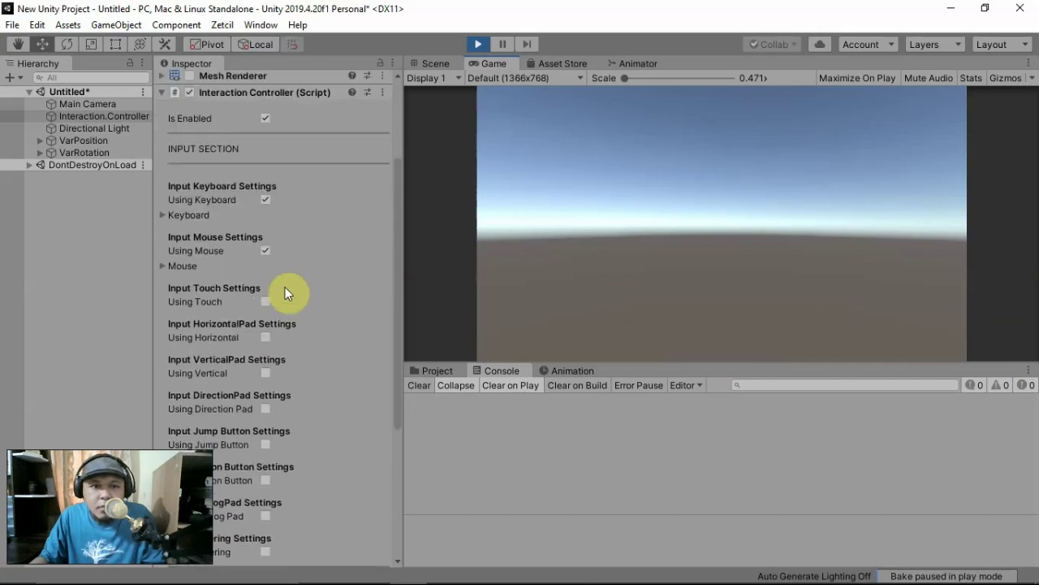
pyautogui.click(173, 266)
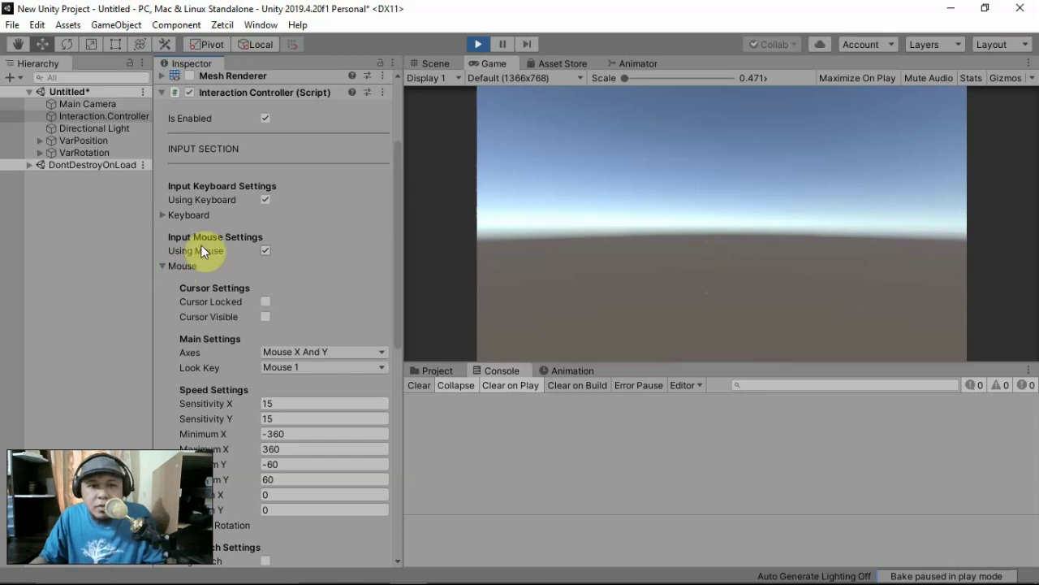
# Step: Test the keyboard movement input in all four directions while watching VarPosition's current X, Y and Z values in Play mode
pyautogui.click(85, 140)
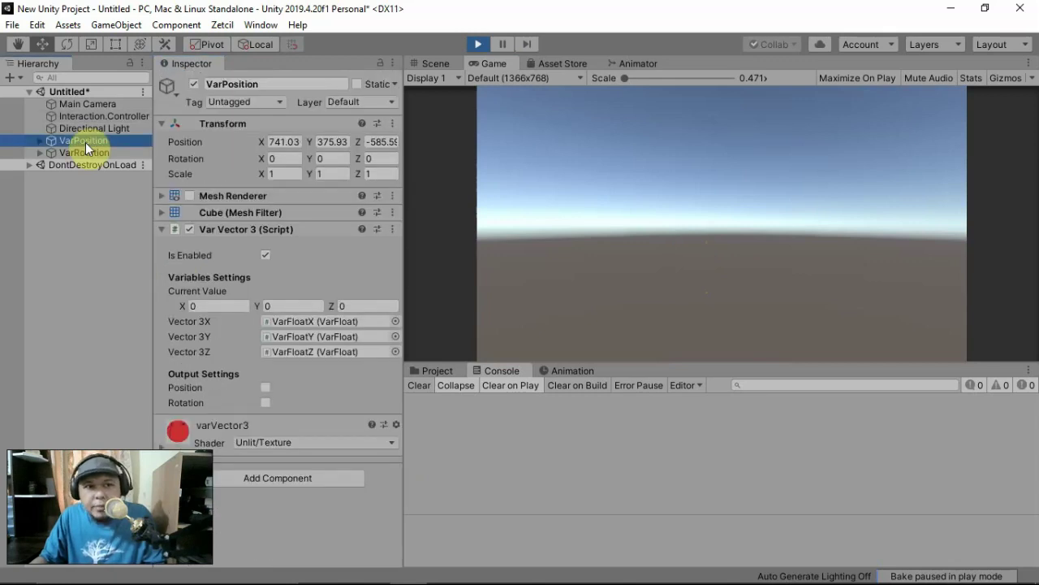
pyautogui.click(739, 260)
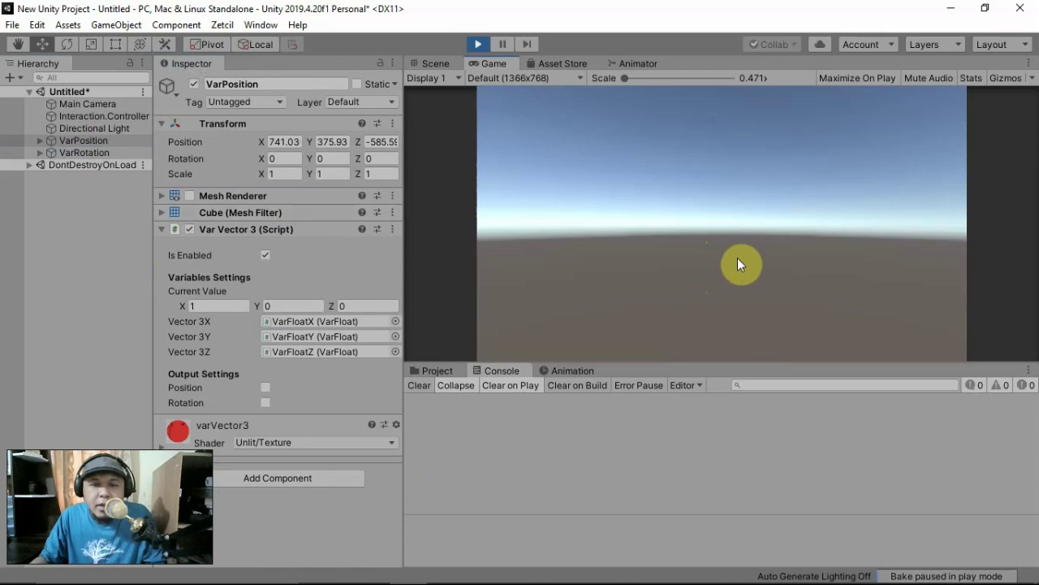
pyautogui.press('a')
pyautogui.press('w')
pyautogui.press('s')
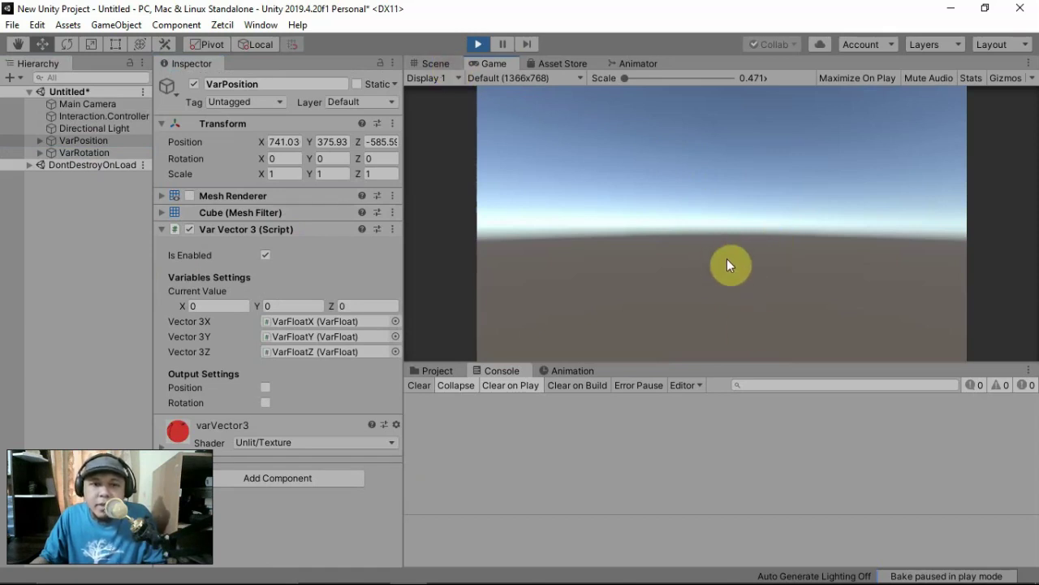
pyautogui.press('d')
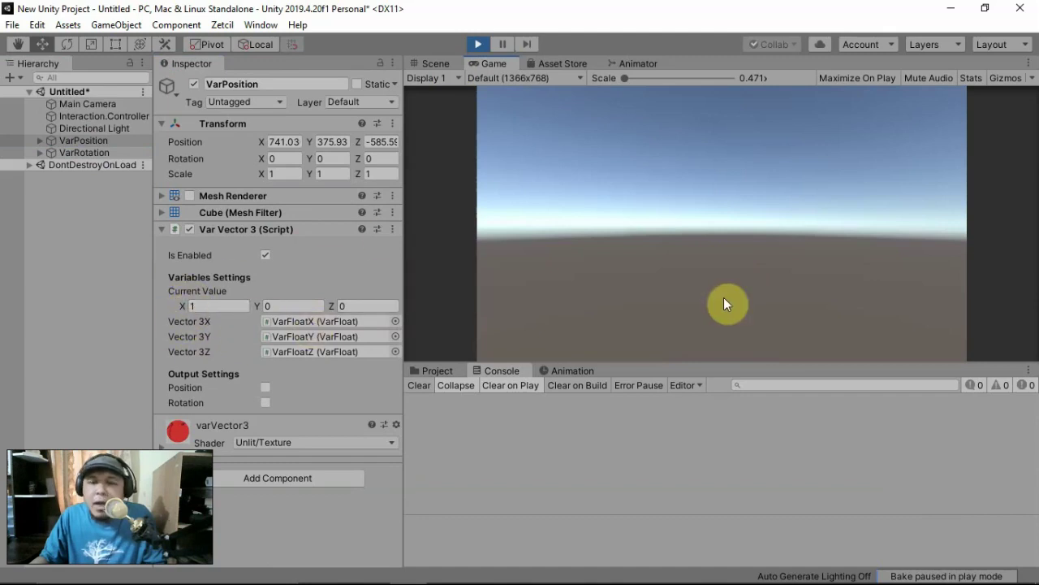
pyautogui.press('d')
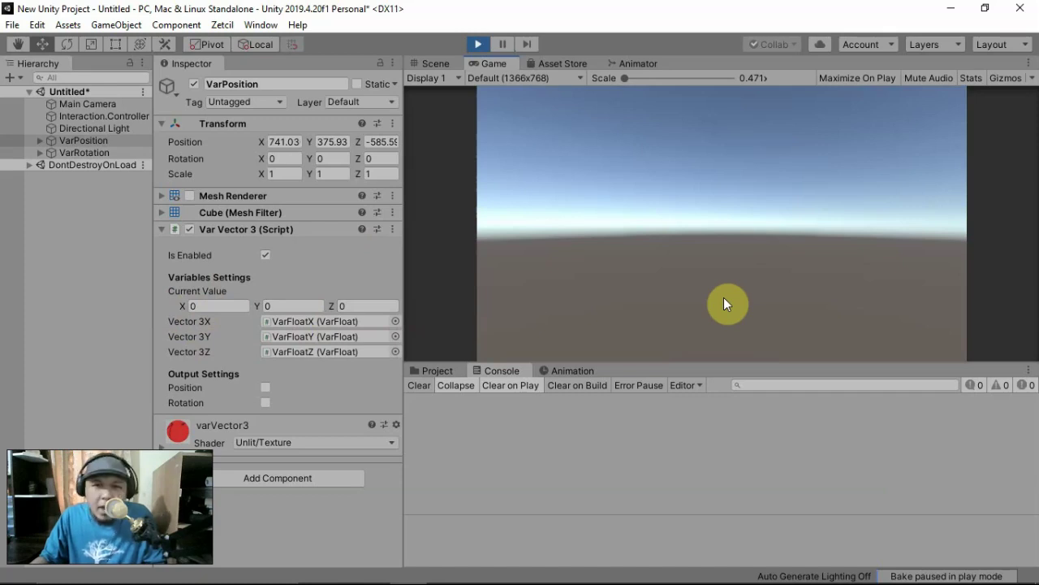
pyautogui.press('a')
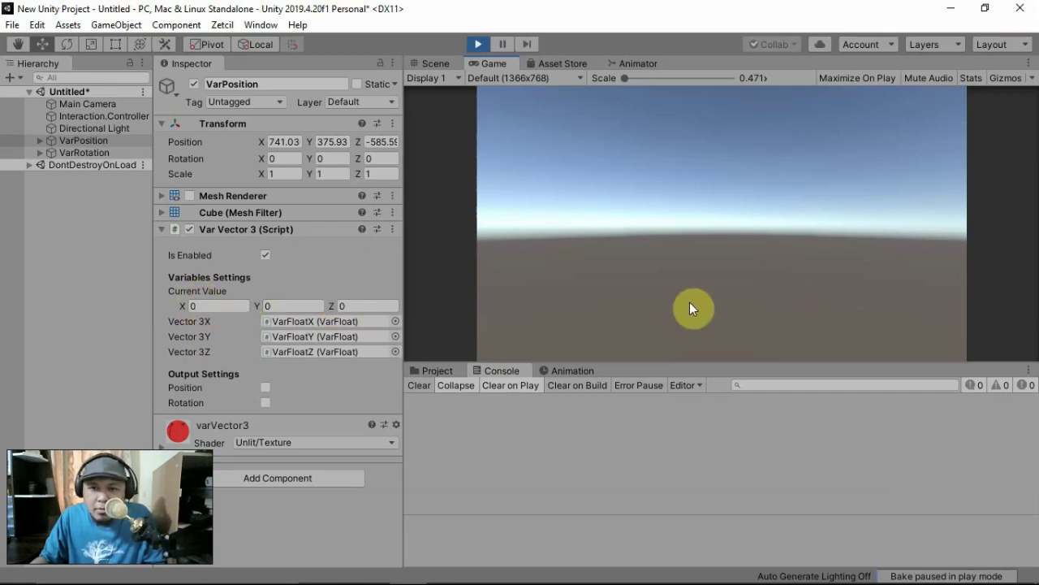
pyautogui.press('w')
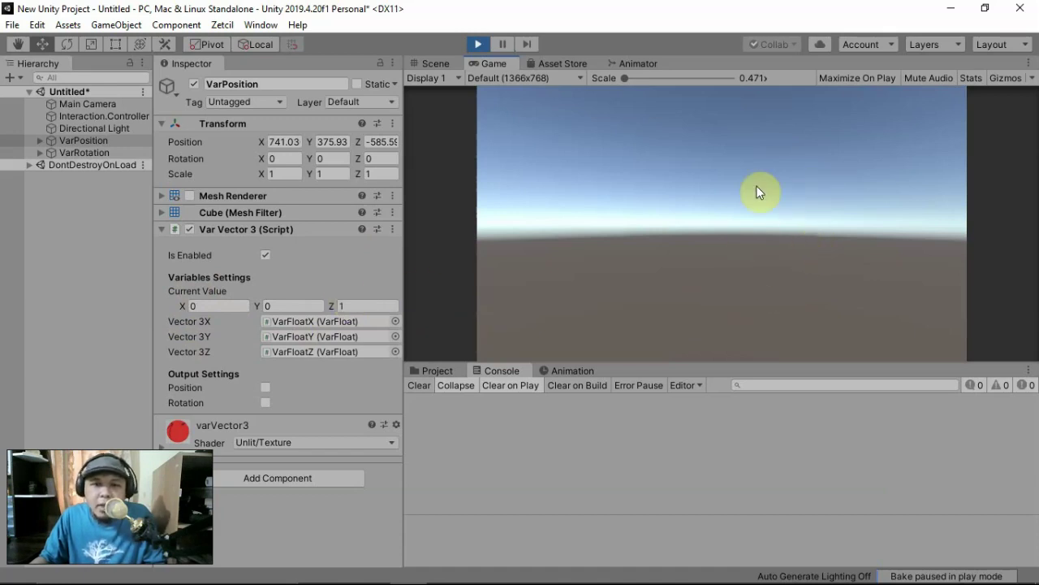
pyautogui.press('s')
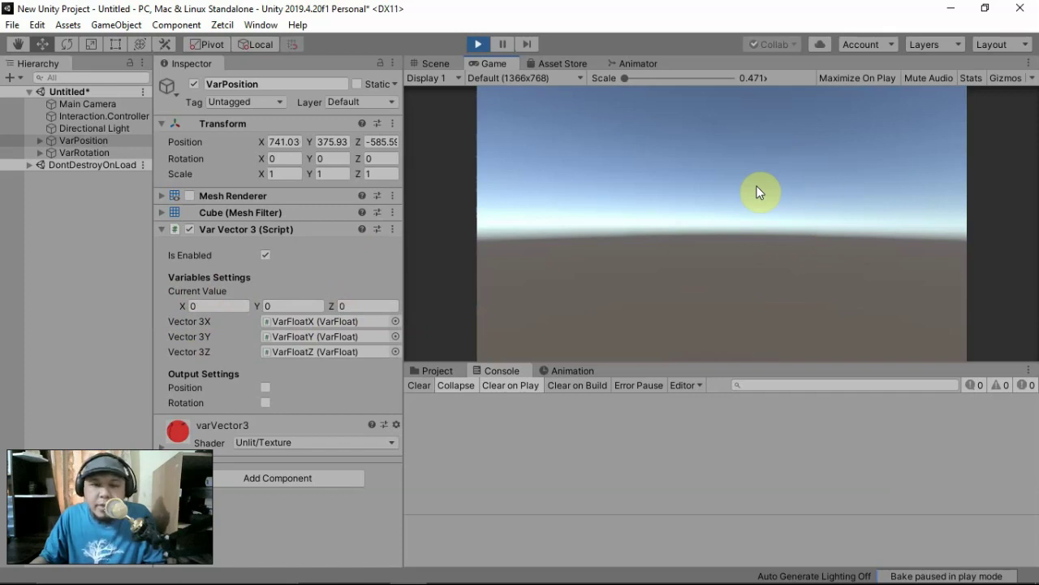
pyautogui.press('s')
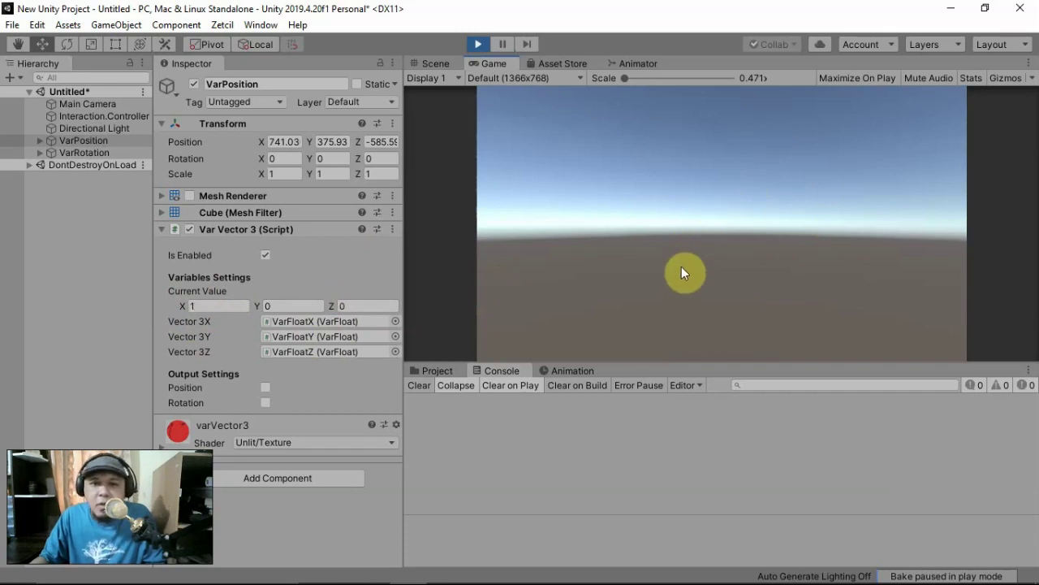
pyautogui.press('s')
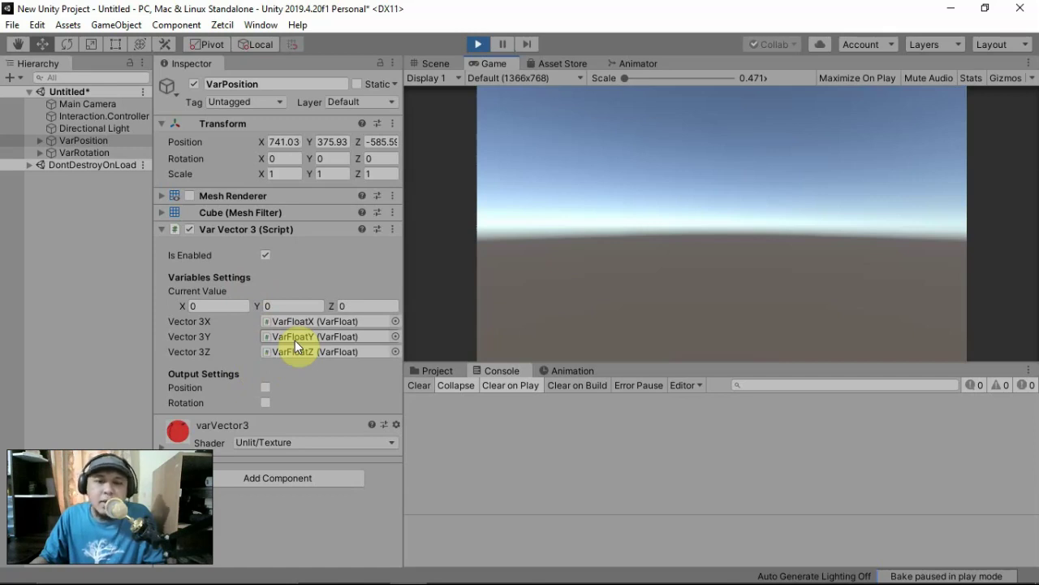
# Step: Repeat the left, right and forward keyboard input in the running game while checking VarPosition's Current Value
pyautogui.press('a')
pyautogui.press('d')
pyautogui.press('w')
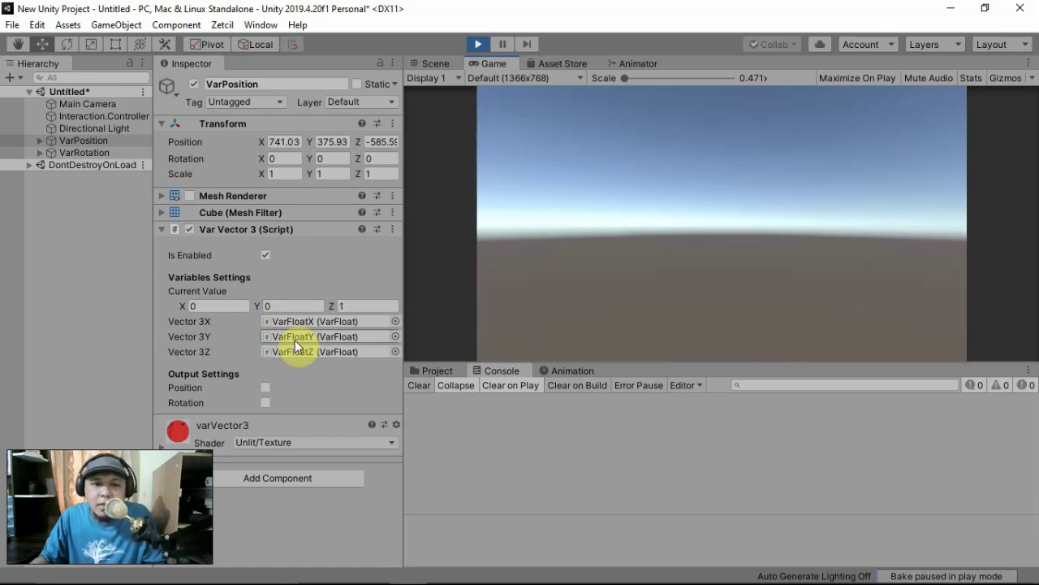
pyautogui.press('d')
pyautogui.press('d')
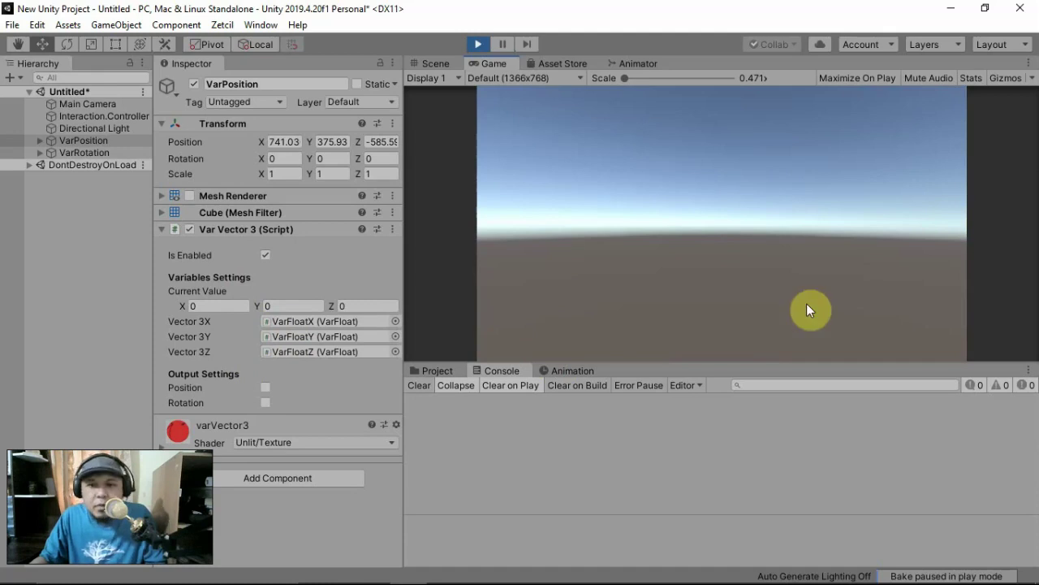
# Step: Enable Cursor Visible in the Interaction Controller's mouse settings and test mouse look in the running game while watching its rotation values
pyautogui.click(93, 117)
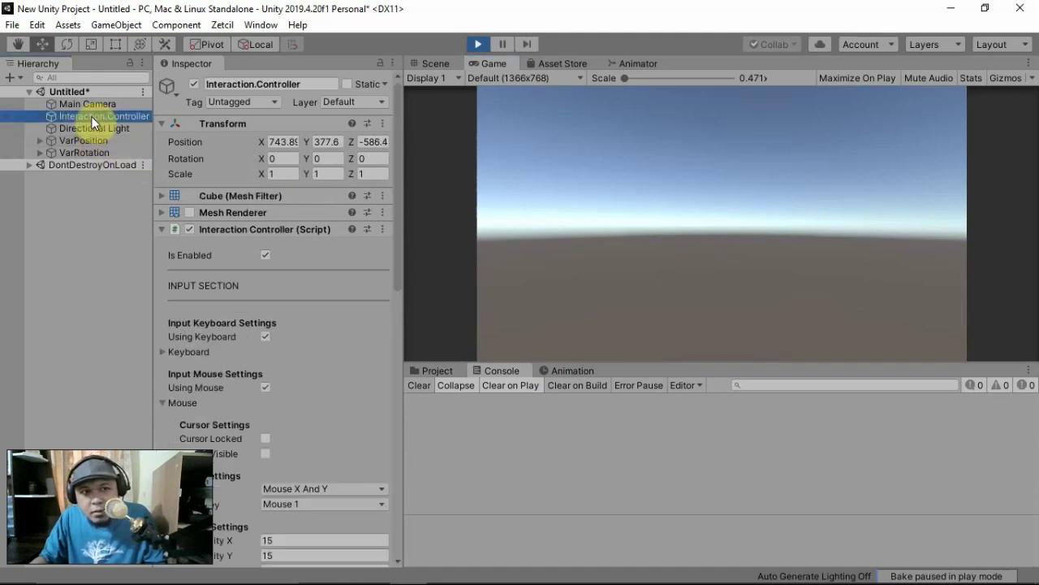
pyautogui.scroll(-3, 273, 343)
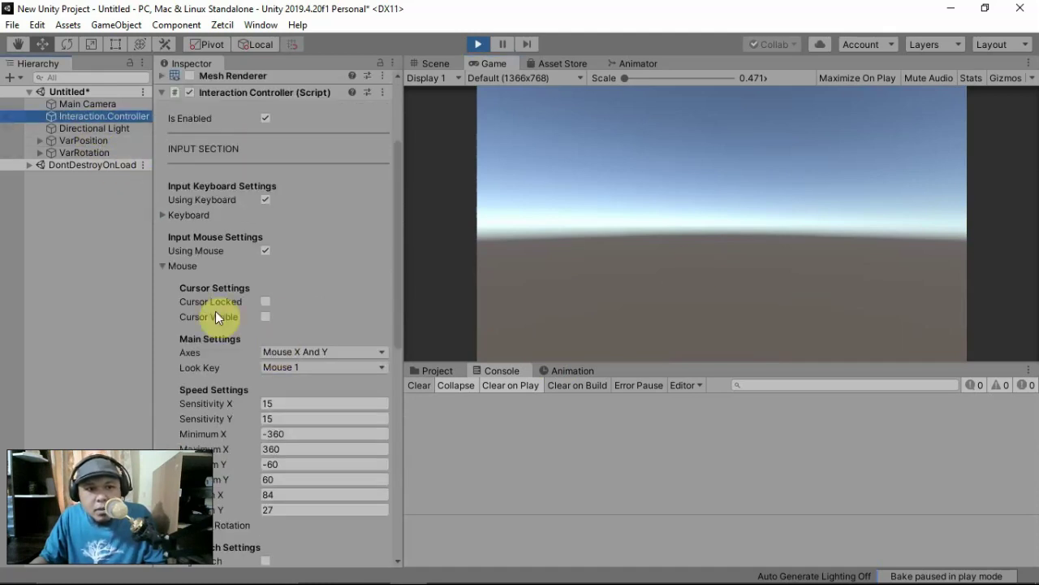
pyautogui.click(266, 316)
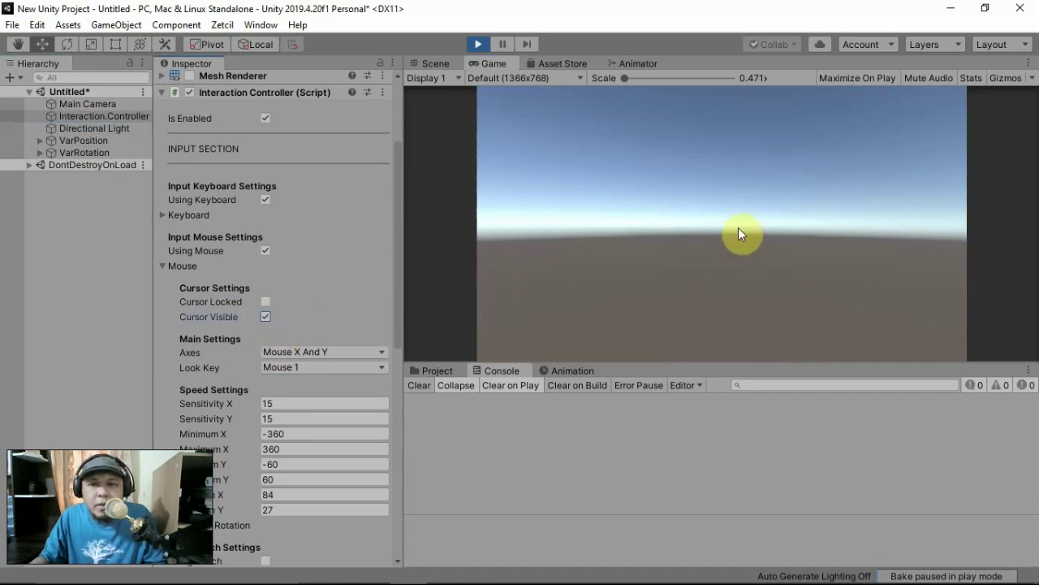
pyautogui.moveTo(737, 226)
pyautogui.mouseDown(button='right')
pyautogui.moveTo(713, 225)
pyautogui.moveTo(724, 209)
pyautogui.moveTo(718, 224)
pyautogui.mouseUp(button='right')
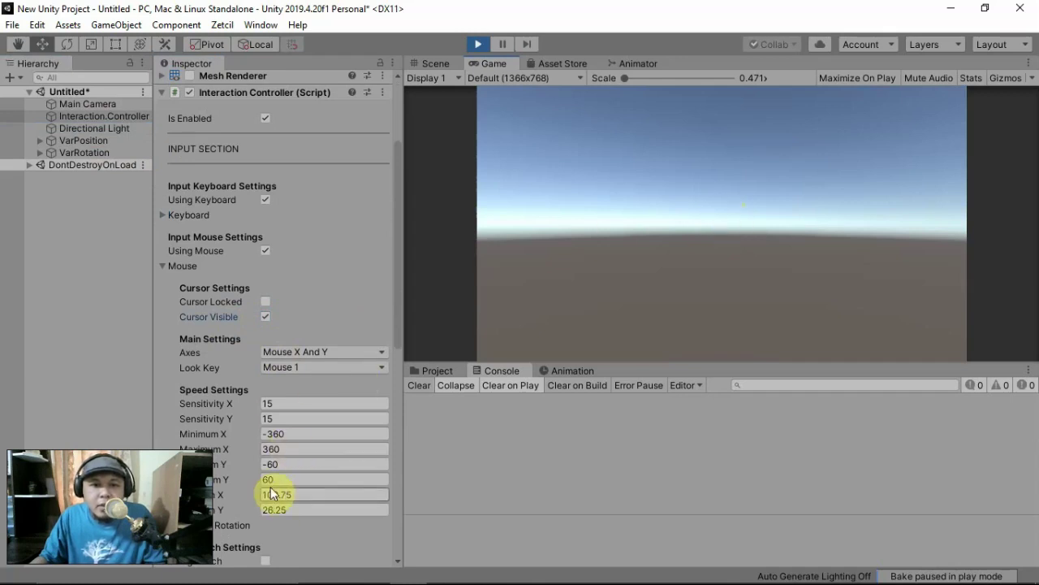
pyautogui.moveTo(709, 233); pyautogui.dragTo(769, 271, button='right')
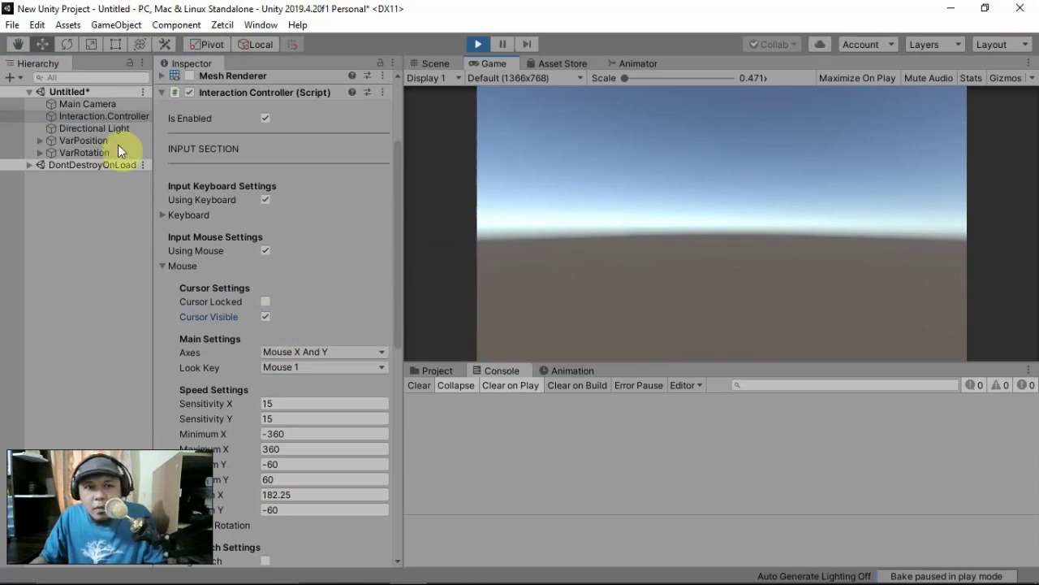
# Step: Inspect VarRotation's Current Value while testing mouse look in the running game, and stop Play mode
pyautogui.click(84, 153)
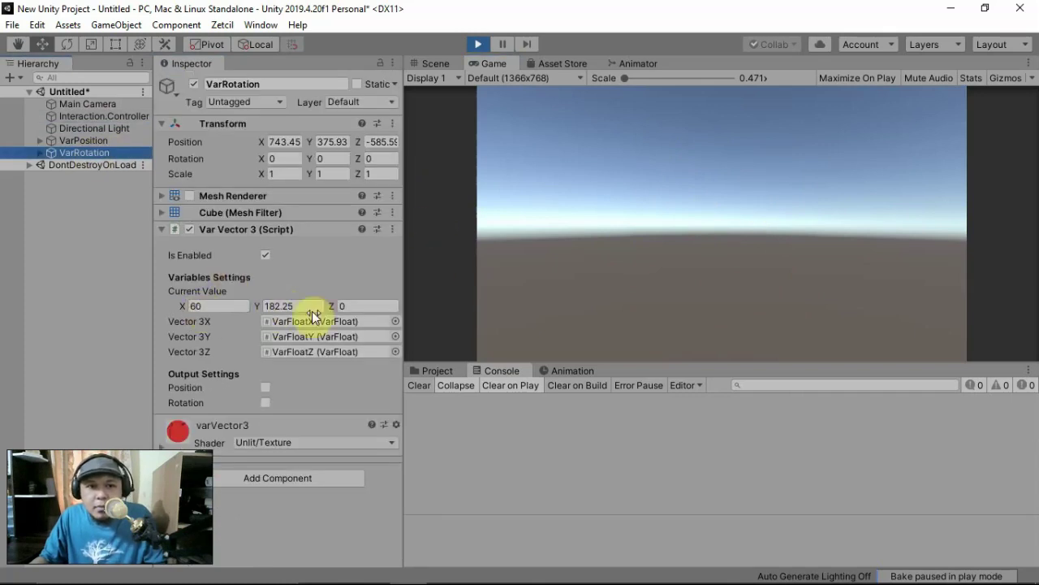
pyautogui.click(744, 251)
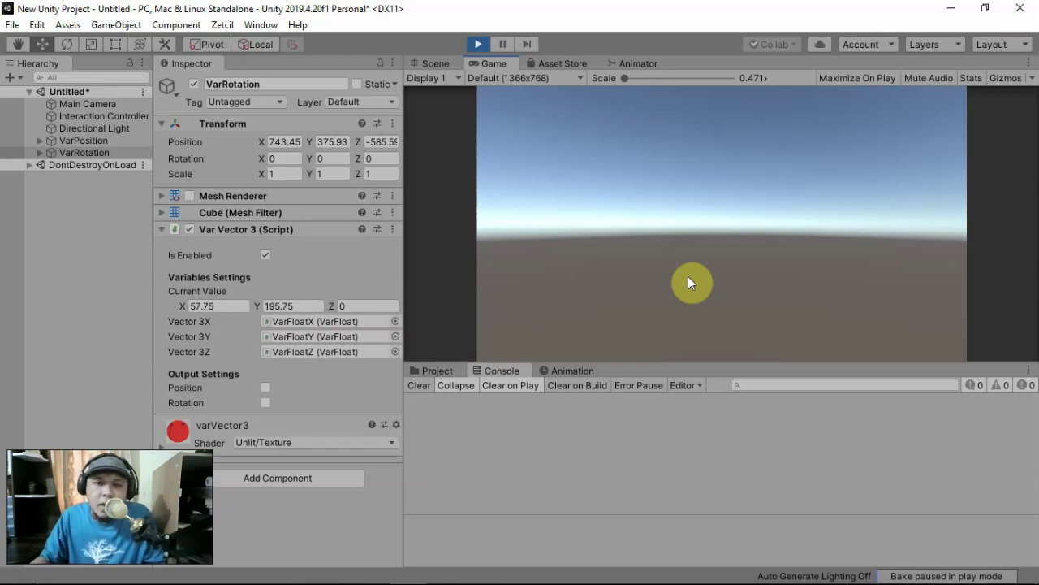
pyautogui.click(478, 45)
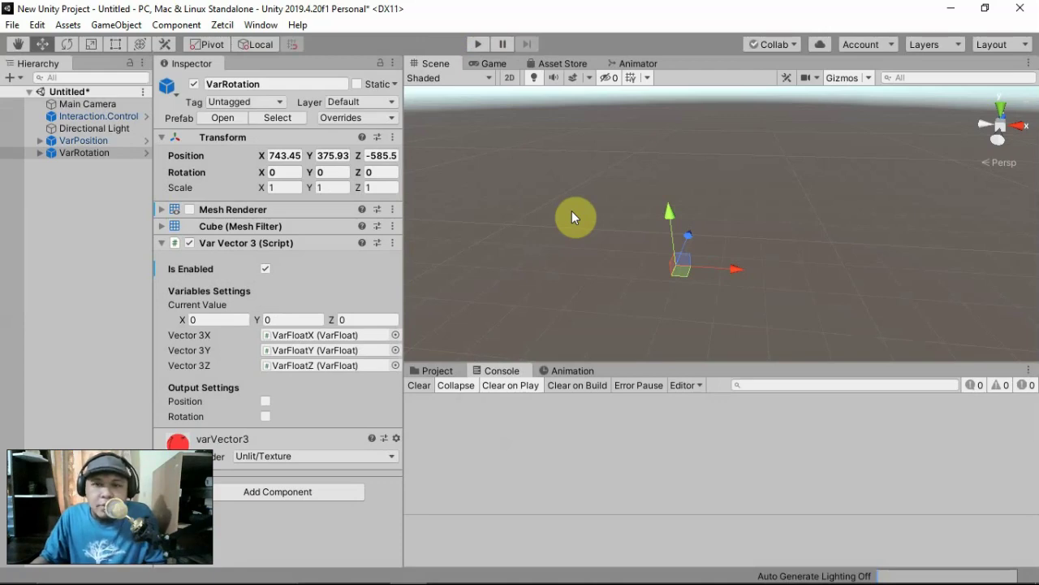
# Step: Switch to the browser, return to the Zetcil Framework home page and open the Transformation download page
pyautogui.hotkey('alt', 'Tab')
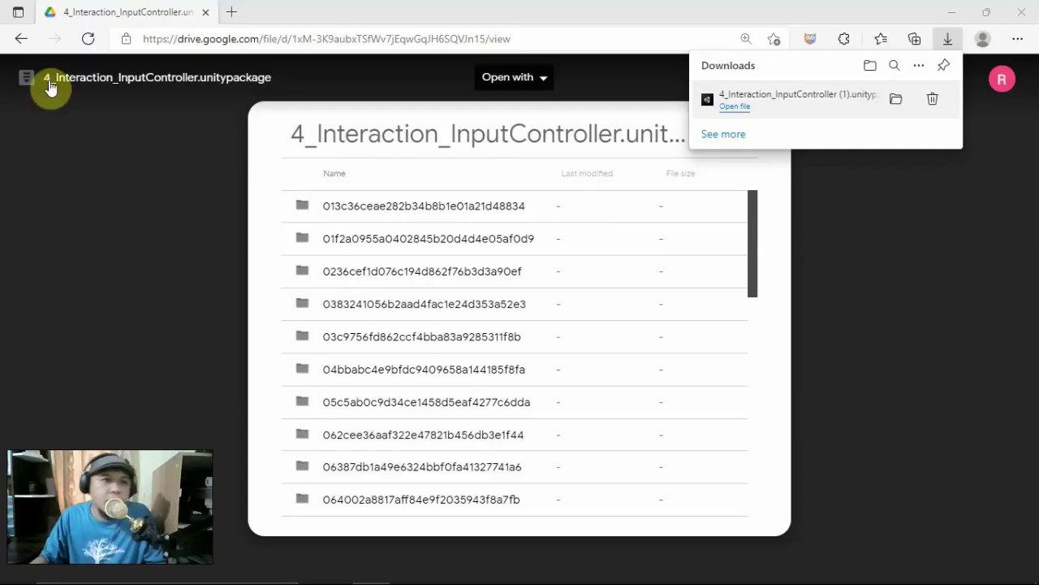
pyautogui.click(21, 39)
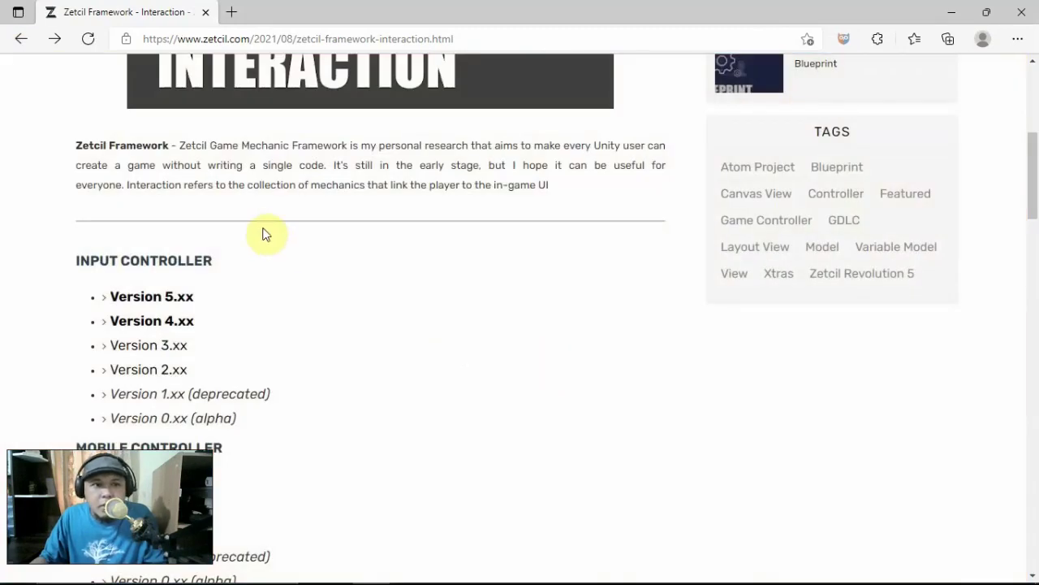
pyautogui.click(22, 41)
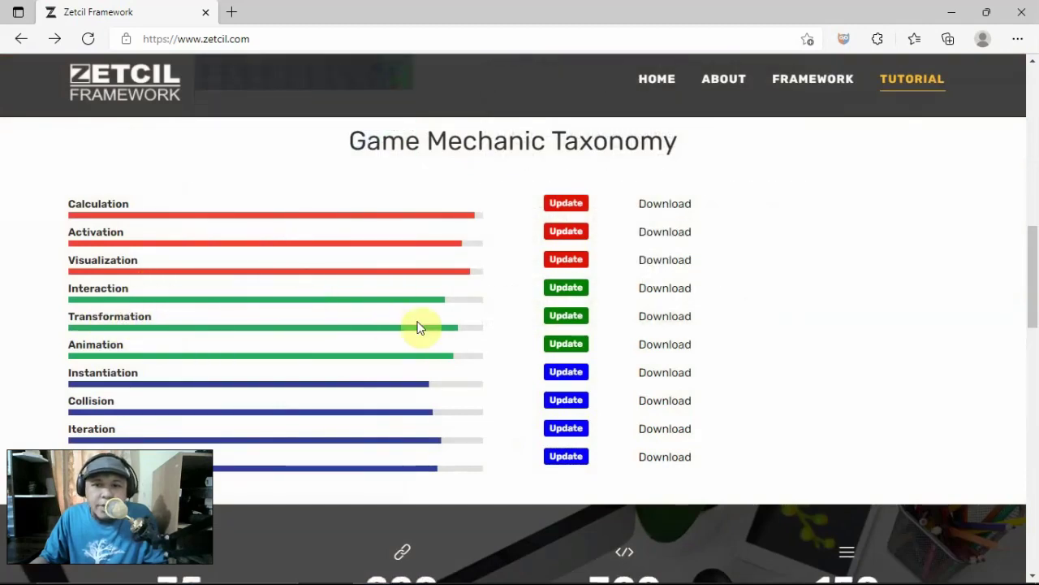
pyautogui.click(685, 325)
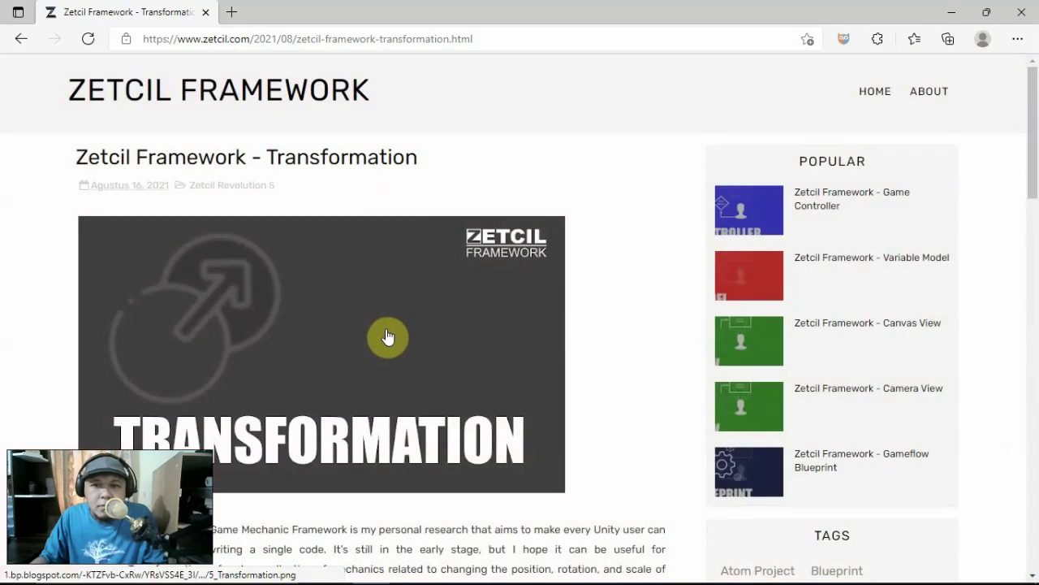
# Step: Download the Player Controller Version 5.xx package, 5_Transformation_PlayerController.unitypackage, from the Transformation page
pyautogui.scroll(-4, 390, 335)
pyautogui.scroll(-2, 388, 334)
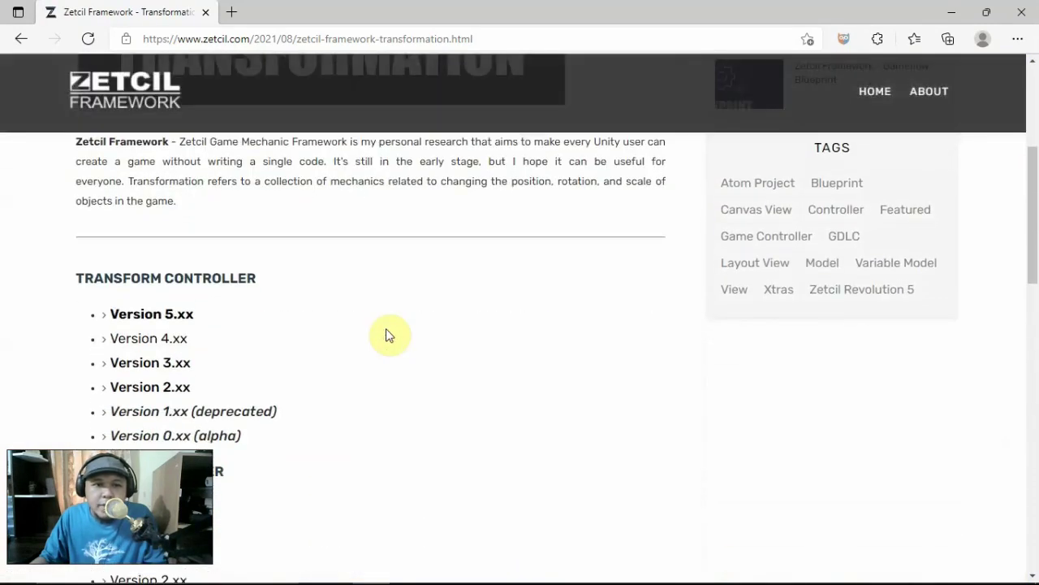
pyautogui.scroll(1, 388, 335)
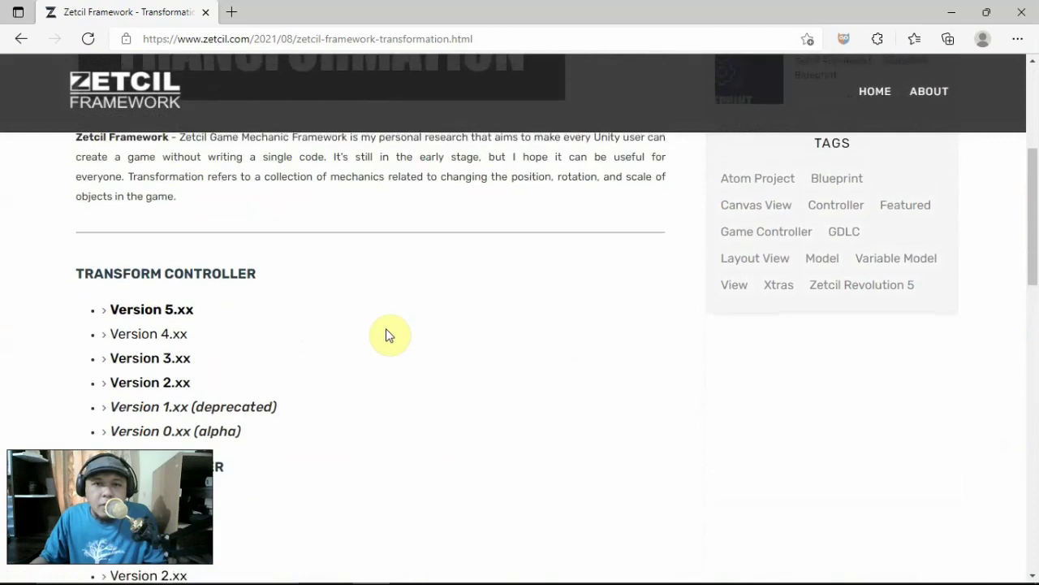
pyautogui.scroll(-1, 386, 329)
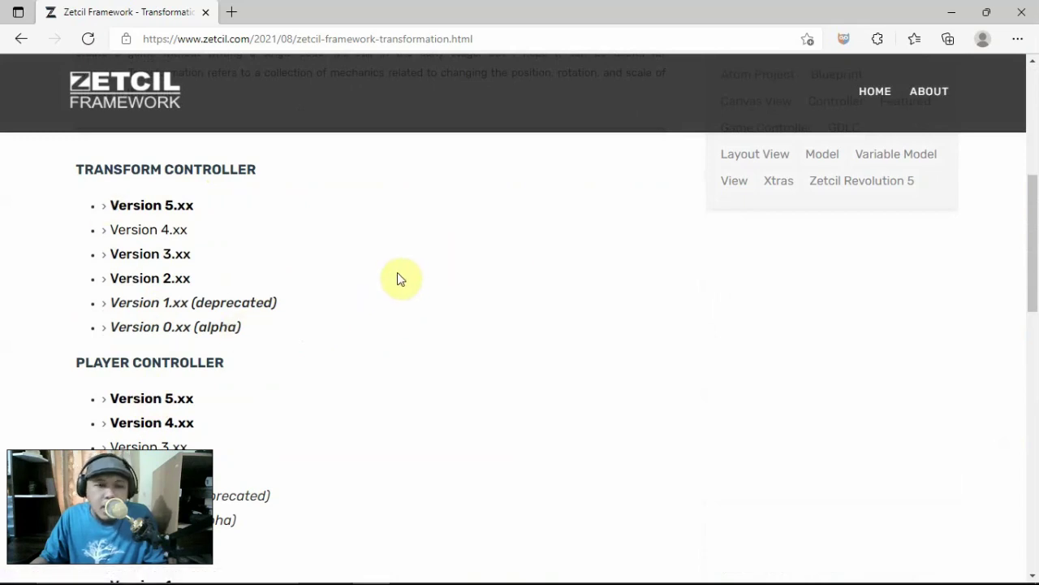
pyautogui.scroll(-2, 396, 274)
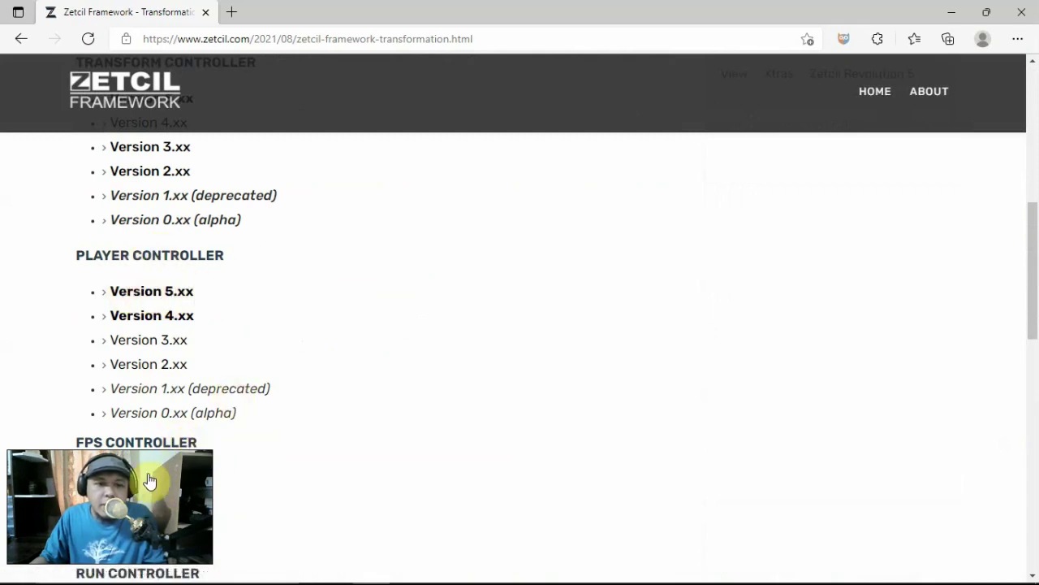
pyautogui.click(171, 296)
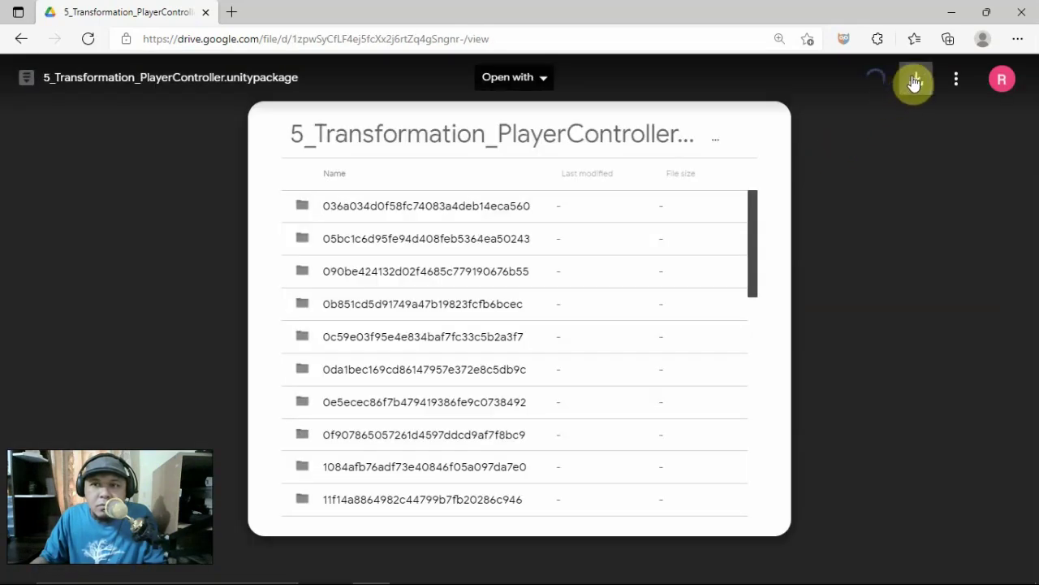
pyautogui.click(914, 81)
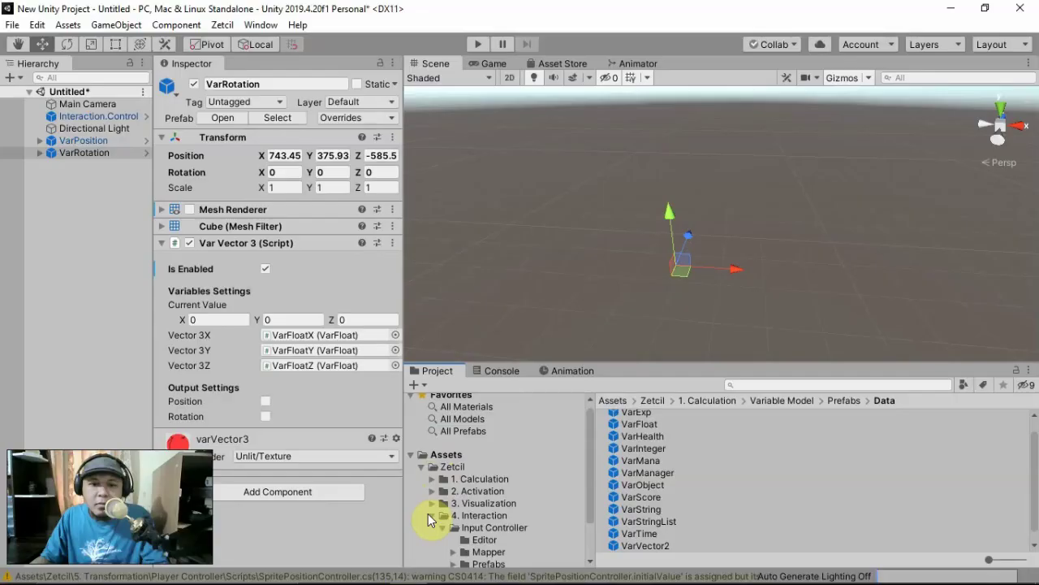
# Step: In Unity's project assets, collapse the 4. Interaction folder and expand 5. Transformation with its FPS Controller and Player Controller subfolders
pyautogui.click(429, 515)
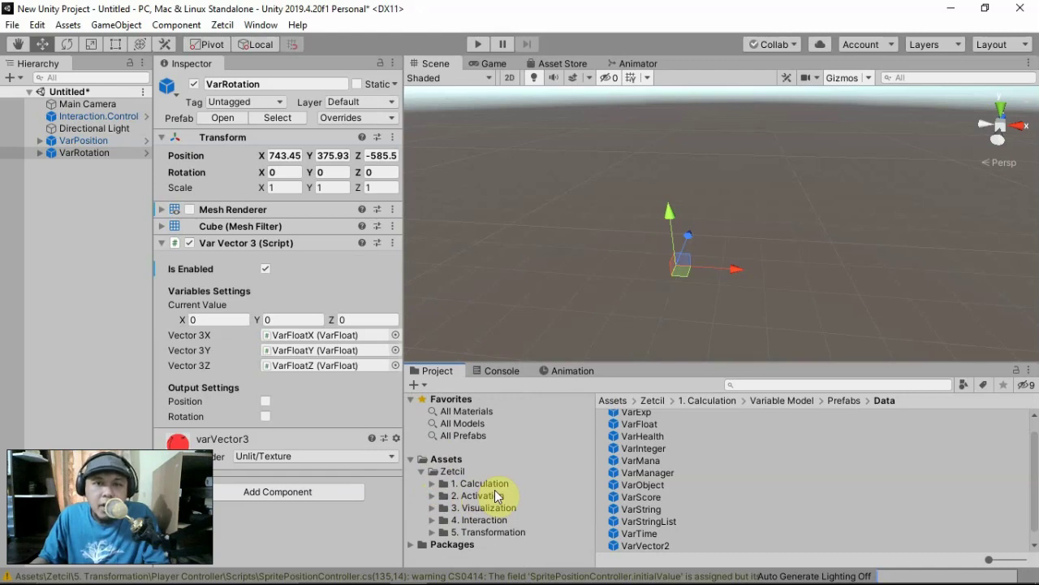
pyautogui.click(431, 533)
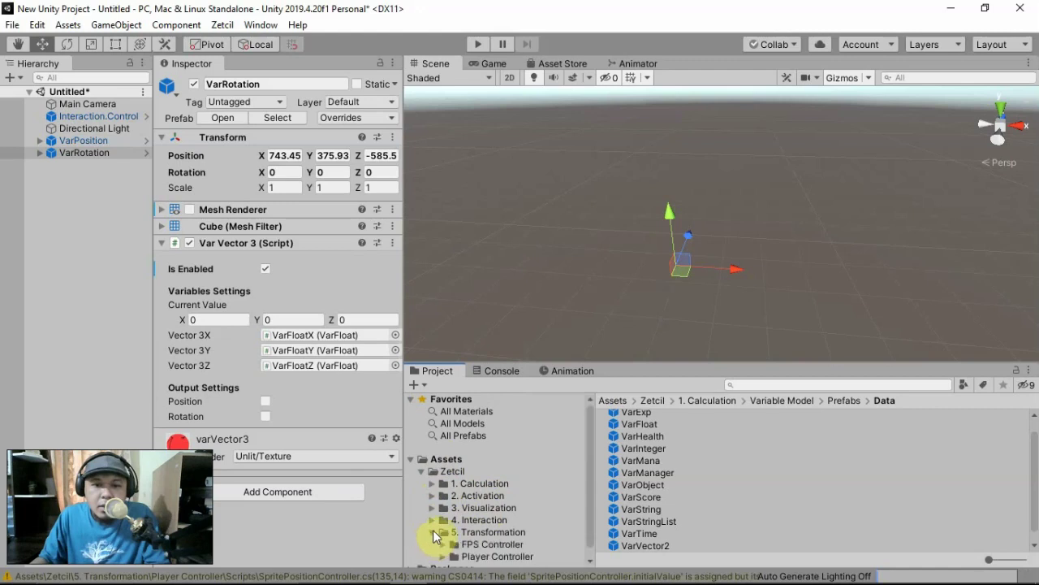
pyautogui.scroll(-1, 477, 504)
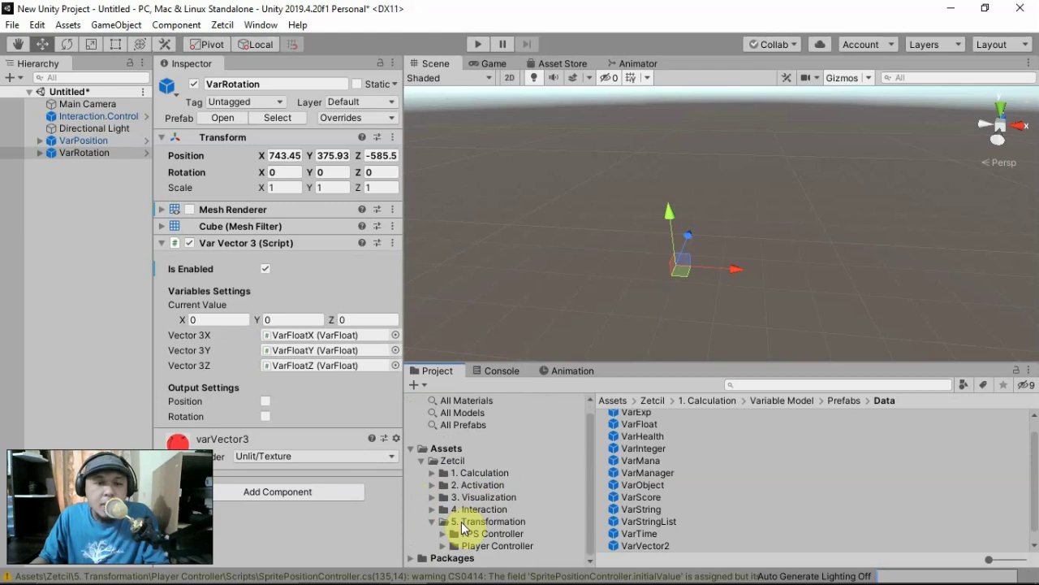
pyautogui.click(485, 545)
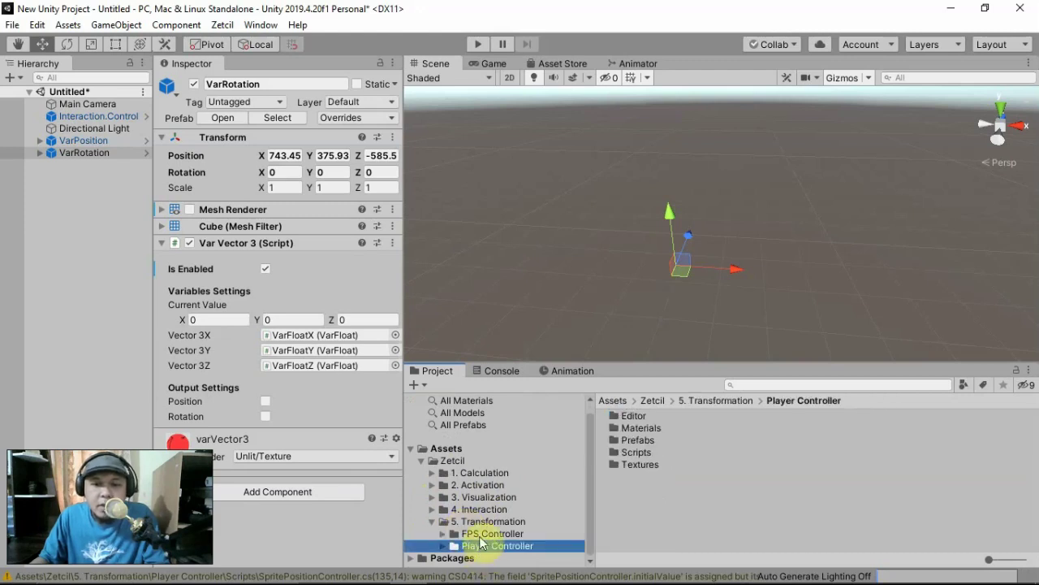
pyautogui.click(482, 536)
pyautogui.click(443, 547)
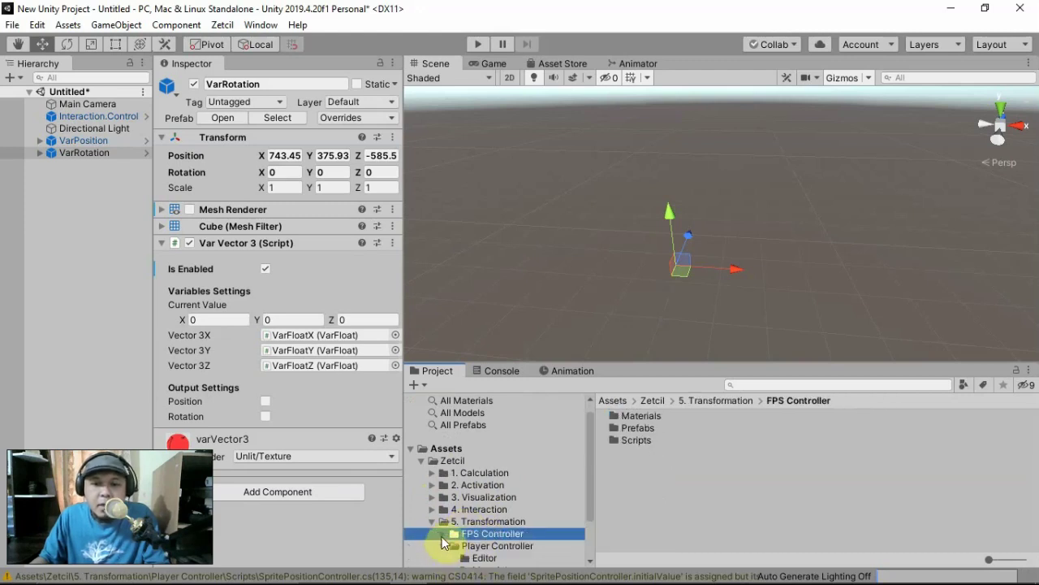
pyautogui.click(444, 534)
pyautogui.scroll(-3, 535, 504)
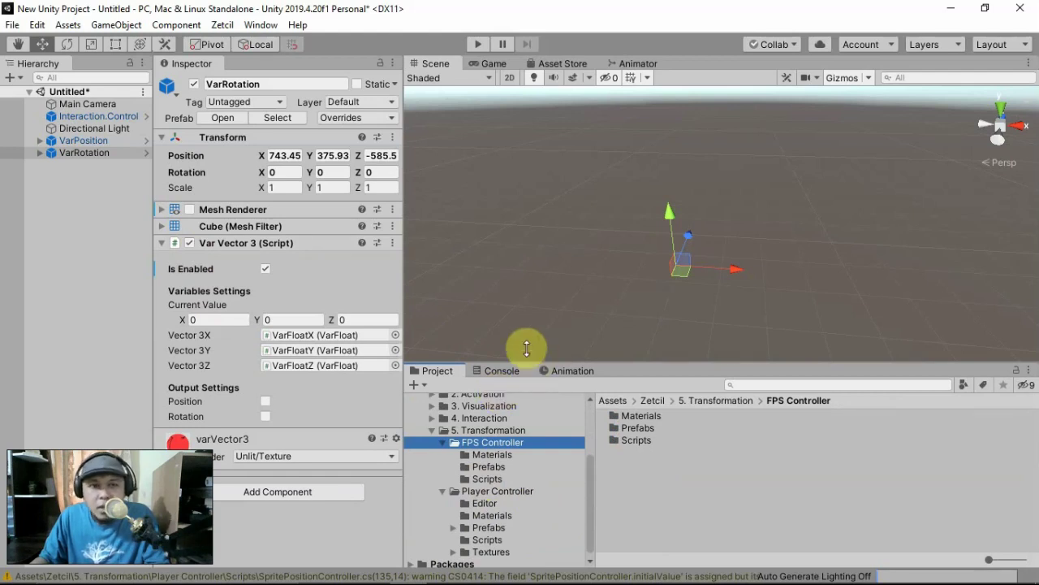
# Step: Add a 3D Plane to the scene and set its scale to 3 on X, Y and Z
pyautogui.click(118, 25)
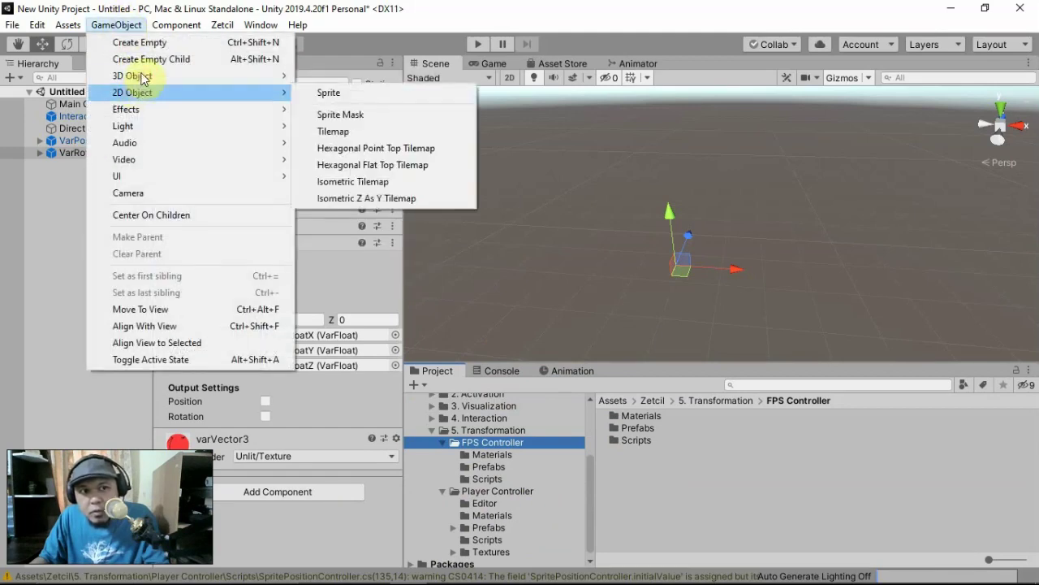
pyautogui.moveTo(280, 78)
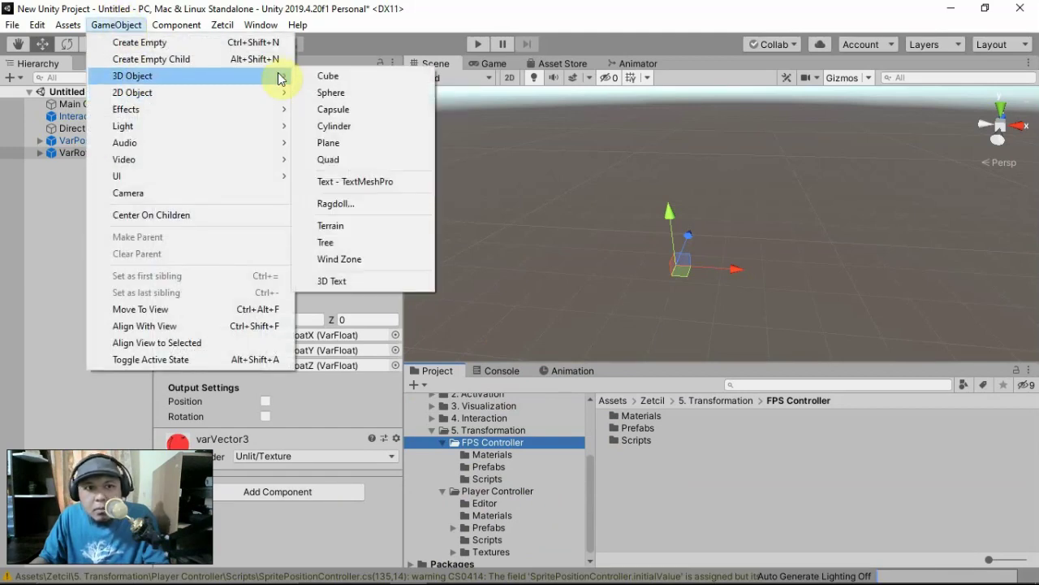
pyautogui.click(348, 144)
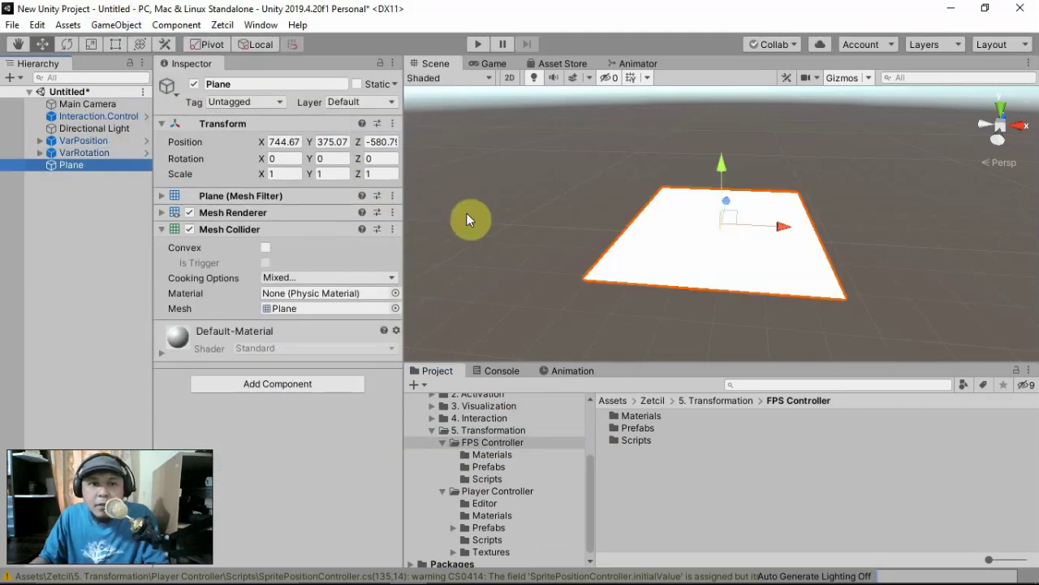
pyautogui.click(297, 173)
pyautogui.write('3')
pyautogui.click(329, 173)
pyautogui.write('3')
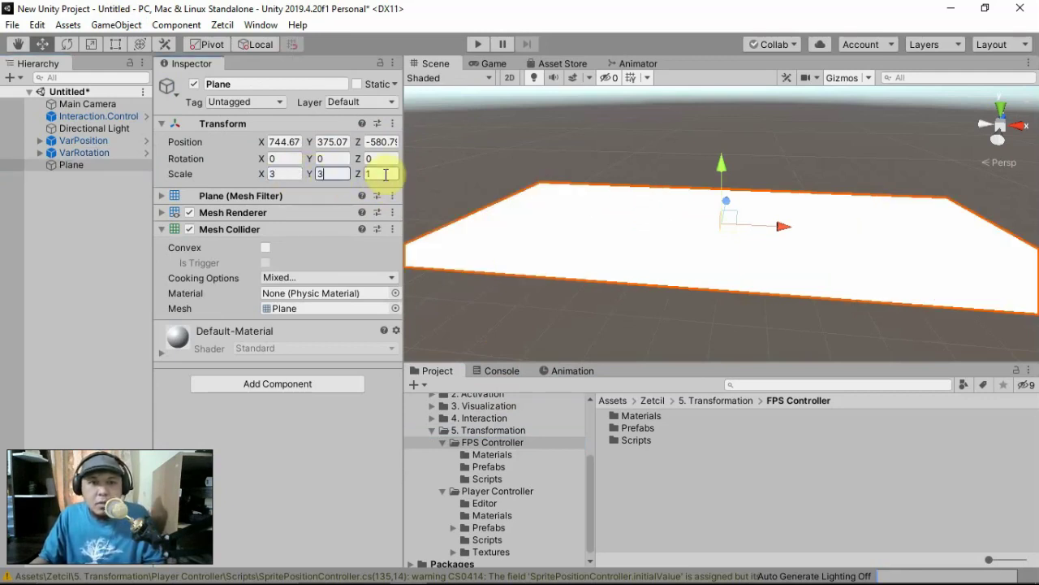
pyautogui.click(382, 174)
pyautogui.write('3')
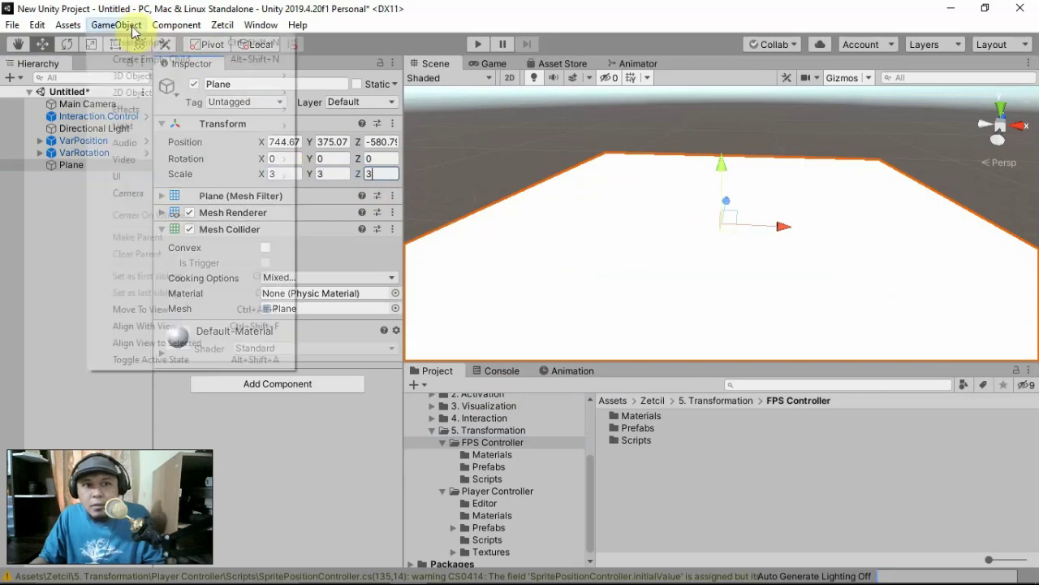
# Step: Add a Cube on the plane, raised to about Y 375.94 and stretched to a Y scale of about 8.35
pyautogui.click(117, 24)
pyautogui.moveTo(244, 76)
pyautogui.click(767, 175)
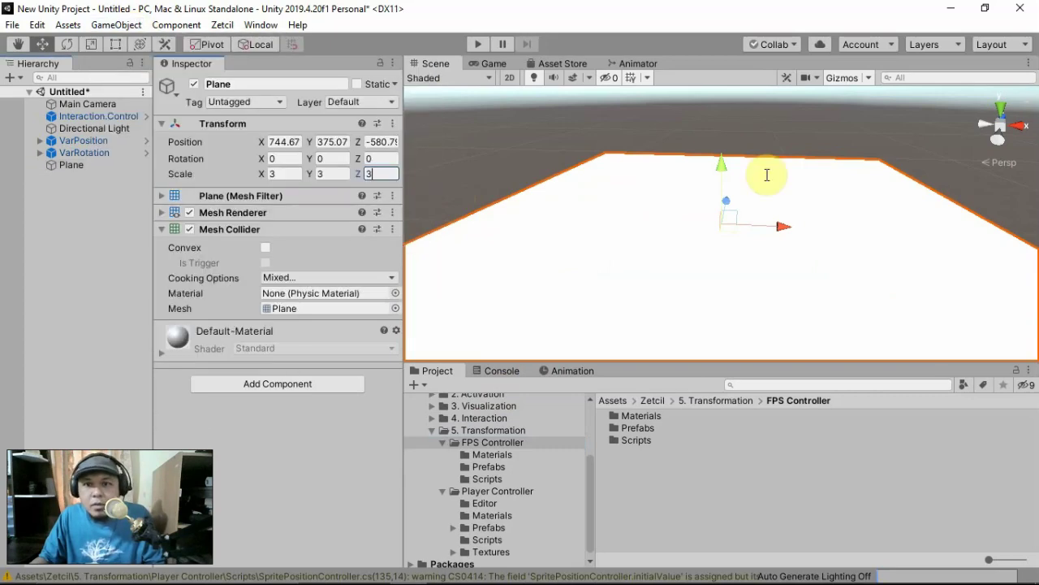
pyautogui.moveTo(722, 163); pyautogui.dragTo(720, 129)
pyautogui.click(91, 44)
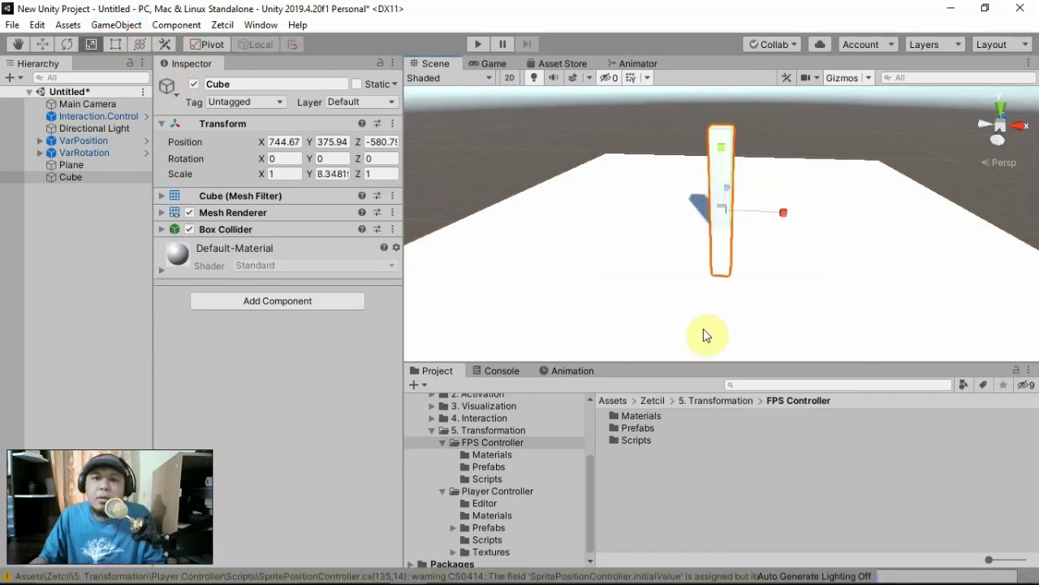
pyautogui.click(42, 44)
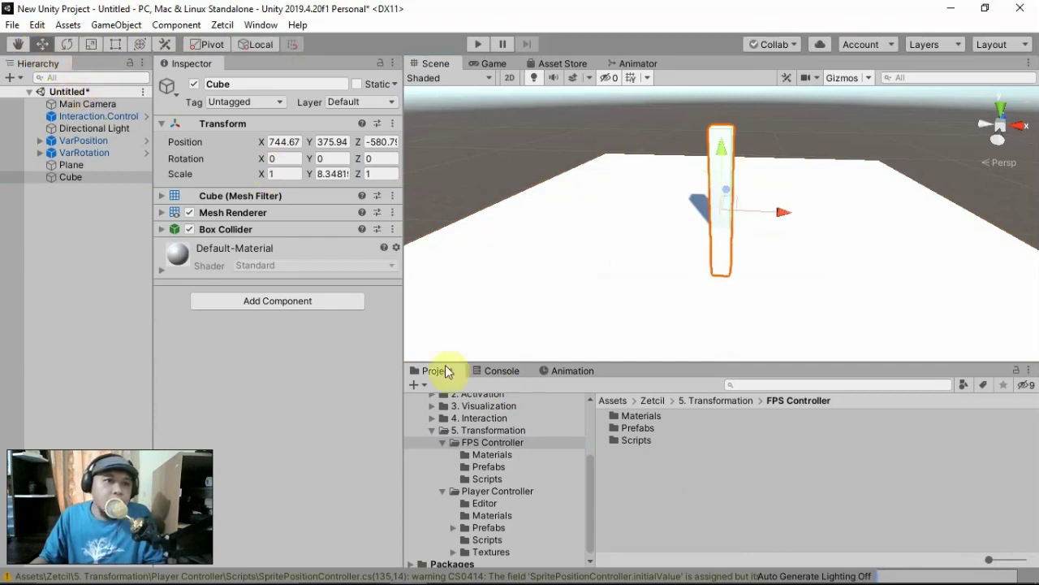
# Step: Open the Prefabs folder of the FPS Controller in the project assets
pyautogui.click(490, 467)
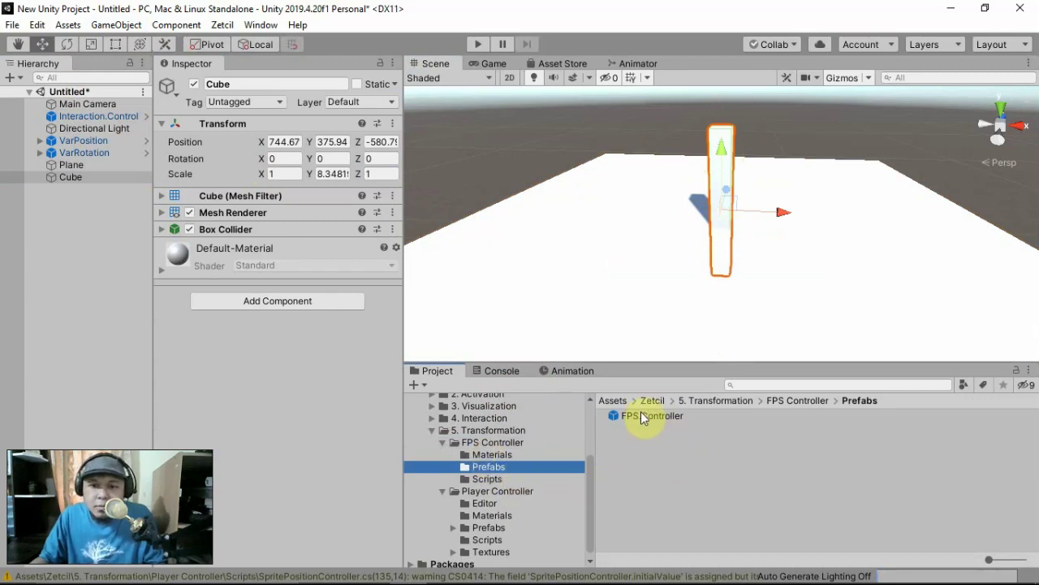
pyautogui.moveTo(641, 414); pyautogui.dragTo(704, 283)
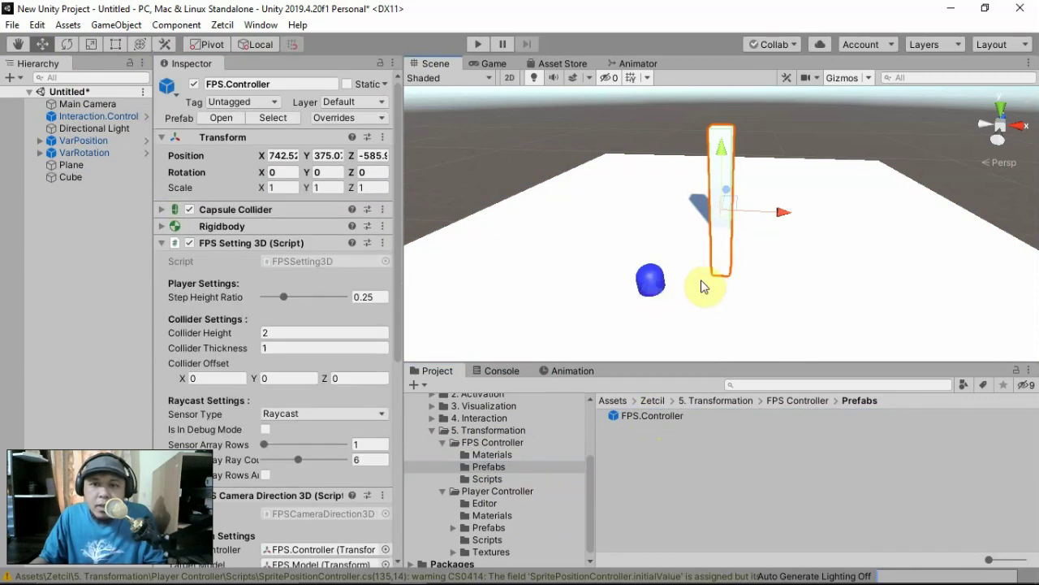
pyautogui.moveTo(647, 245); pyautogui.dragTo(641, 224)
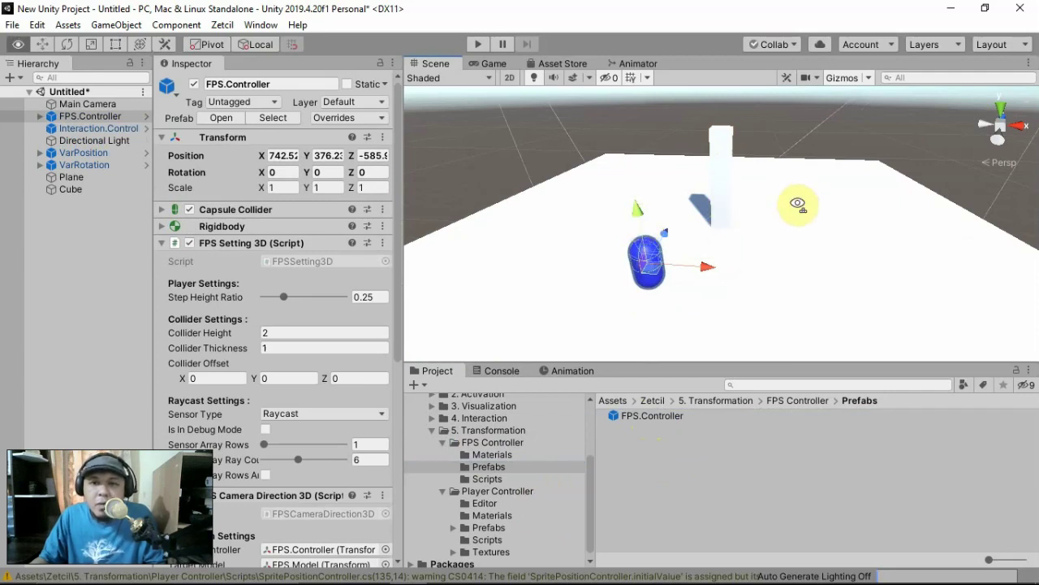
pyautogui.moveTo(796, 204); pyautogui.dragTo(722, 278, button='right')
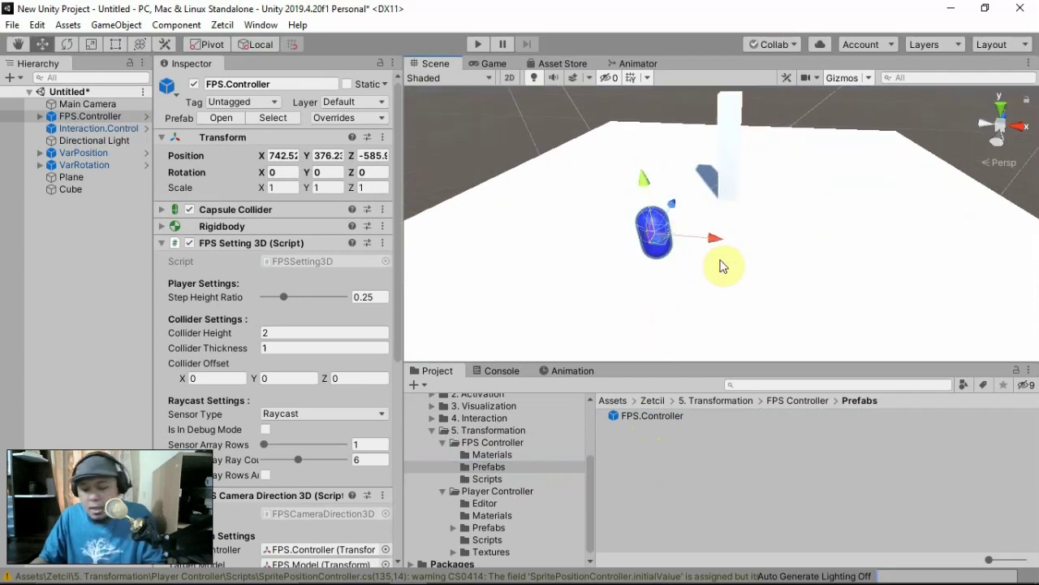
pyautogui.press('Delete')
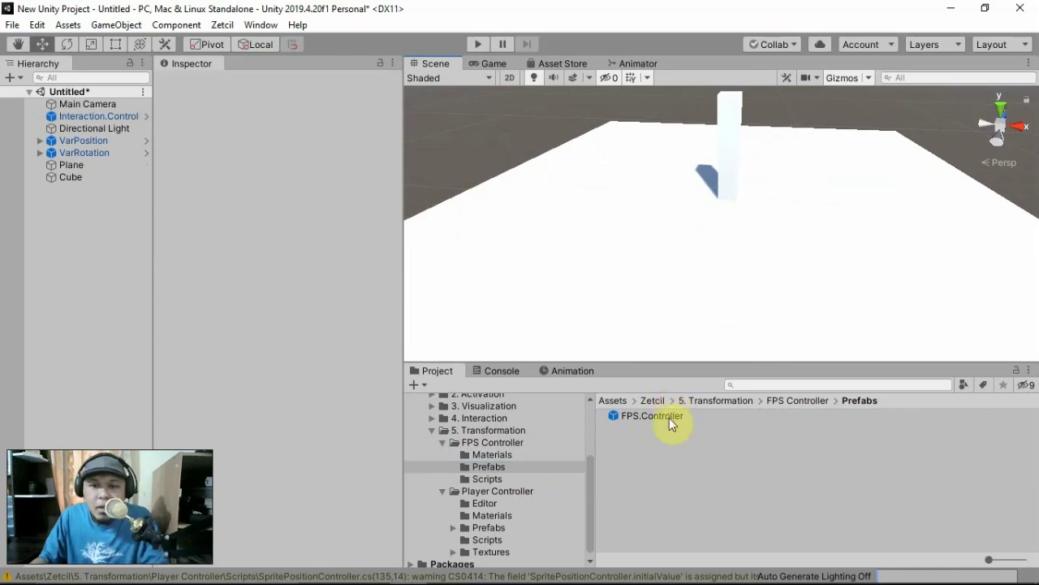
pyautogui.moveTo(667, 418); pyautogui.dragTo(83, 288)
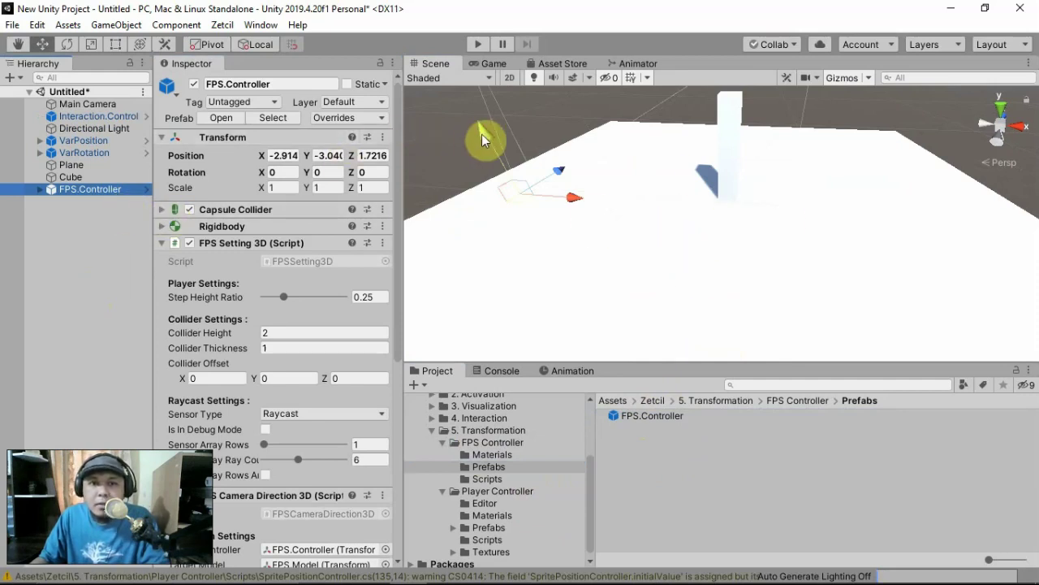
pyautogui.moveTo(482, 134); pyautogui.dragTo(470, 95)
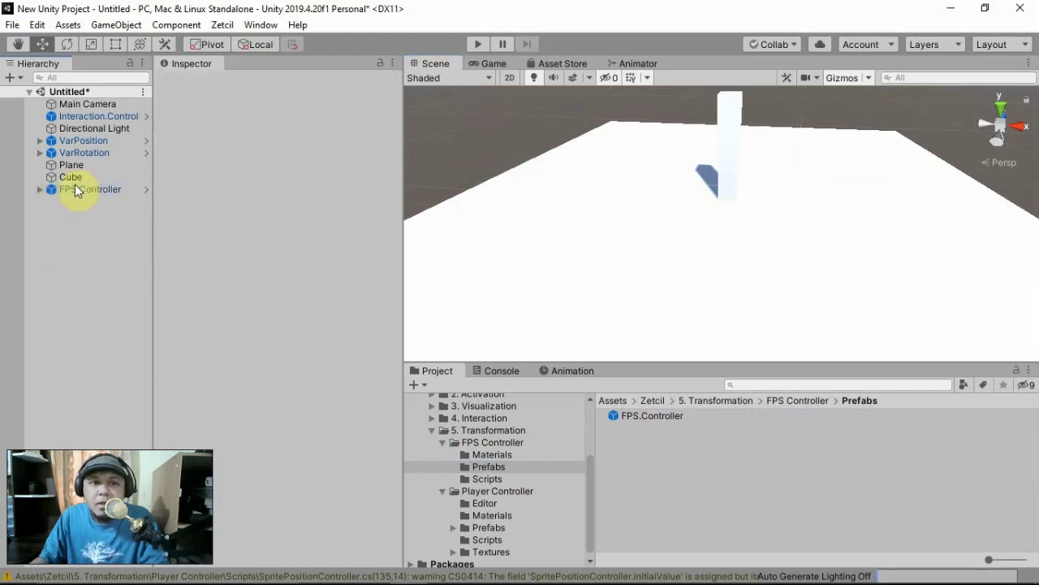
pyautogui.click(75, 185)
pyautogui.press('Delete')
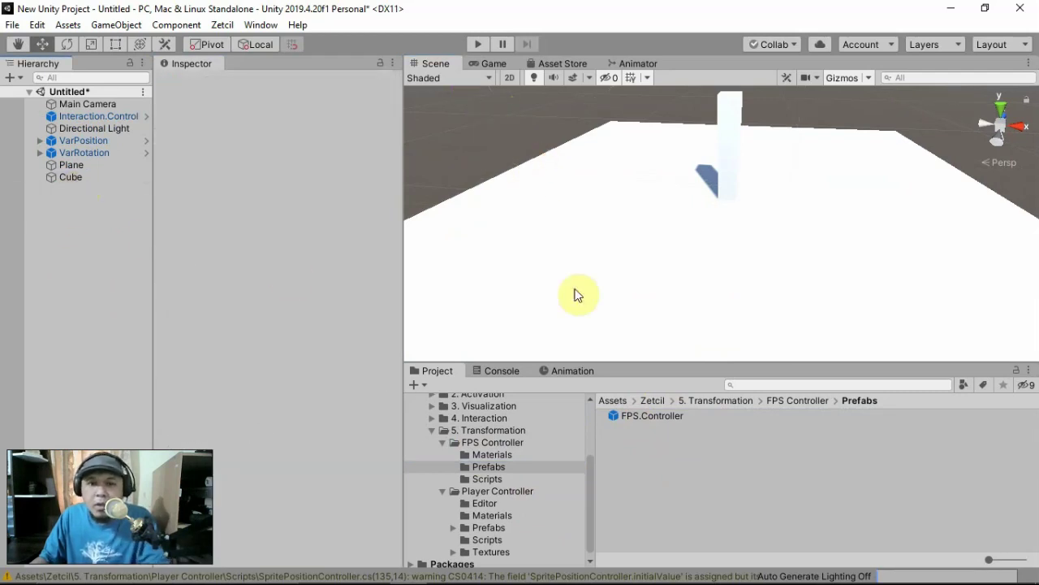
# Step: Place the FPS.Controller prefab on the plane in front of the cube, at about X 744.18, Y 376.26, and review its script settings
pyautogui.moveTo(650, 422); pyautogui.dragTo(697, 234)
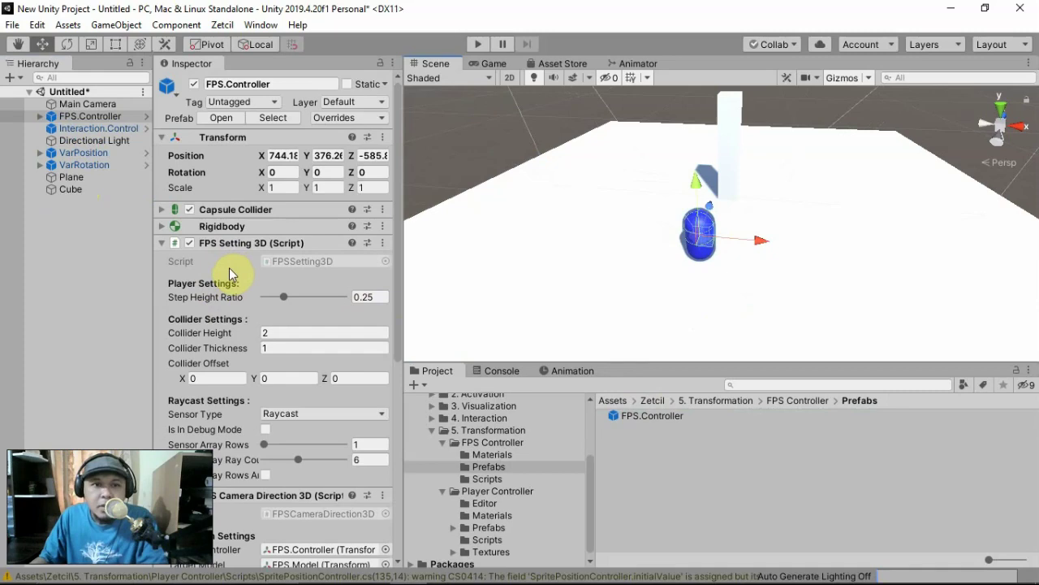
pyautogui.scroll(-6, 229, 273)
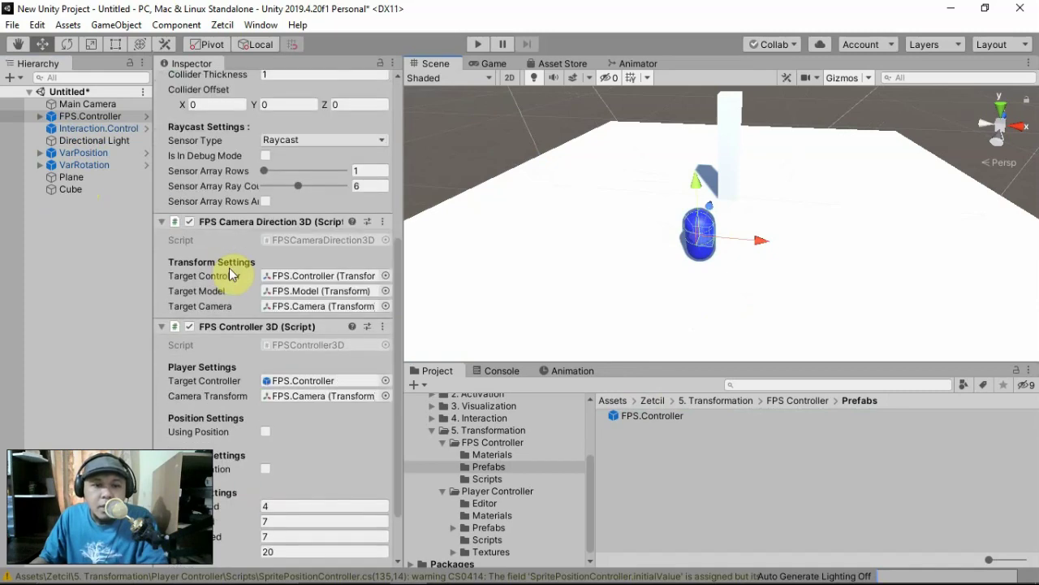
pyautogui.scroll(-2, 230, 274)
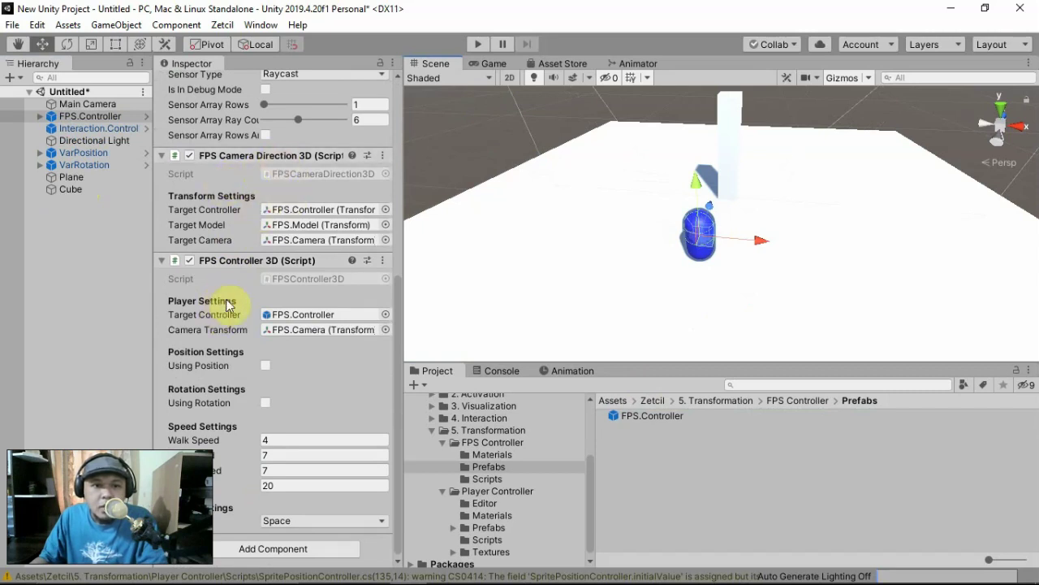
pyautogui.scroll(3, 219, 378)
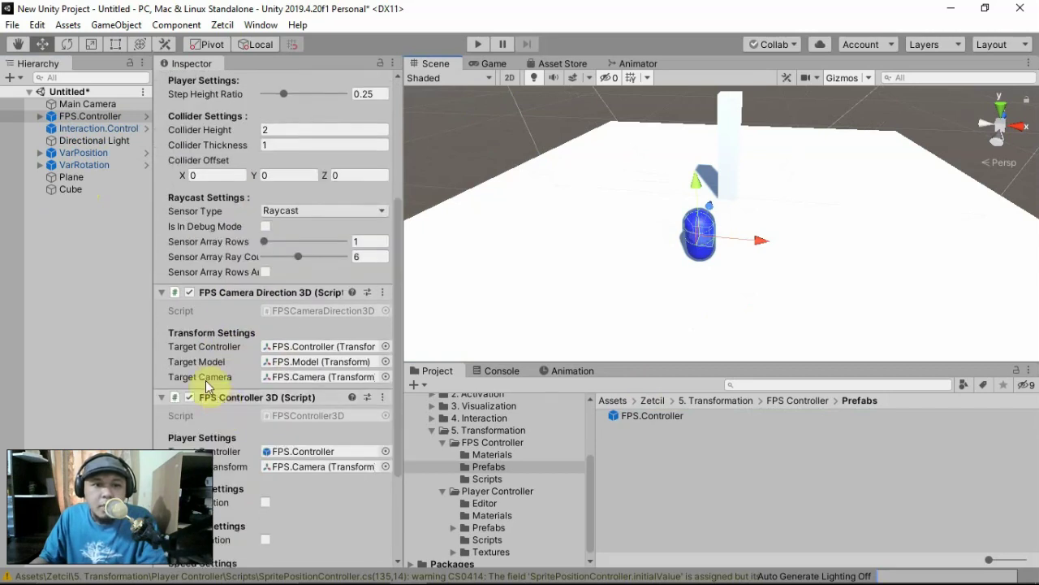
pyautogui.scroll(-3, 207, 378)
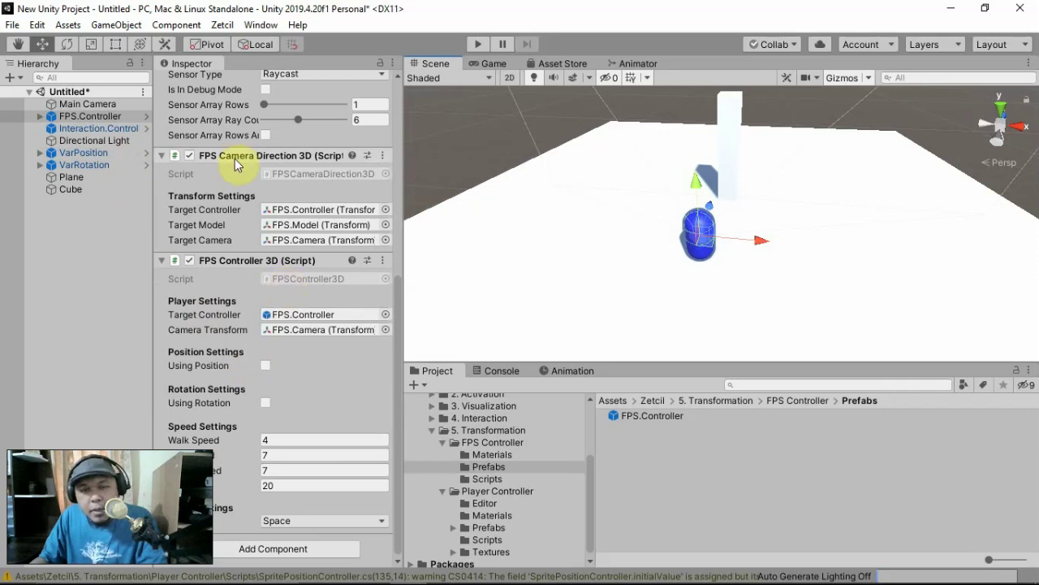
# Step: Delete the Main Camera from the scene
pyautogui.click(112, 109)
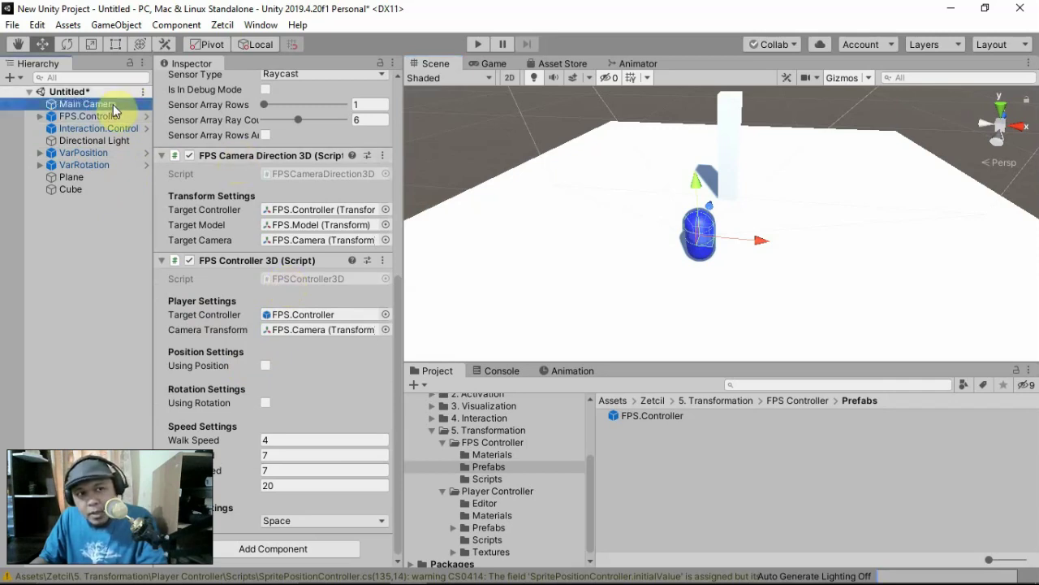
pyautogui.rightClick(112, 109)
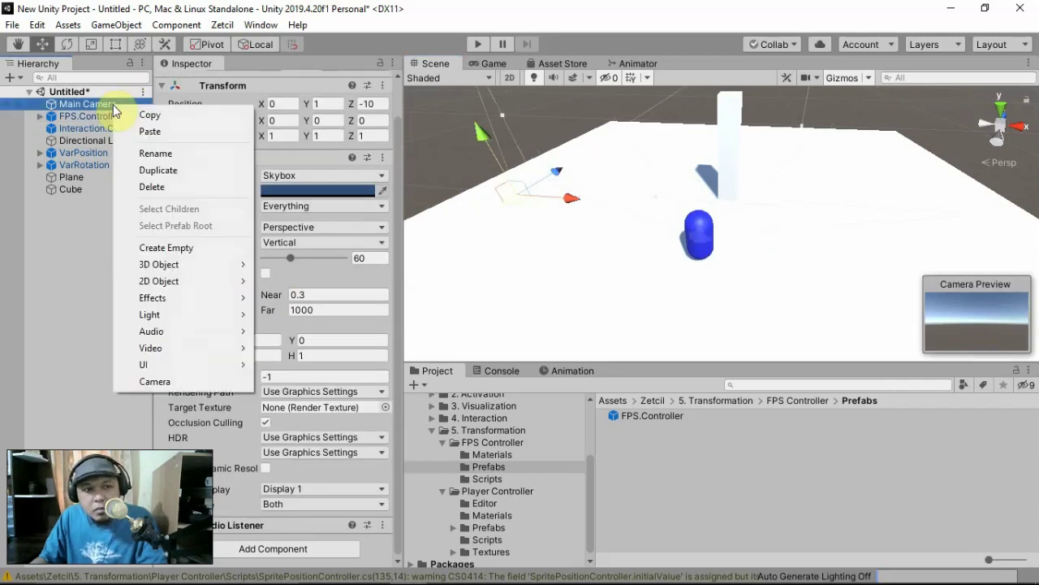
pyautogui.click(159, 188)
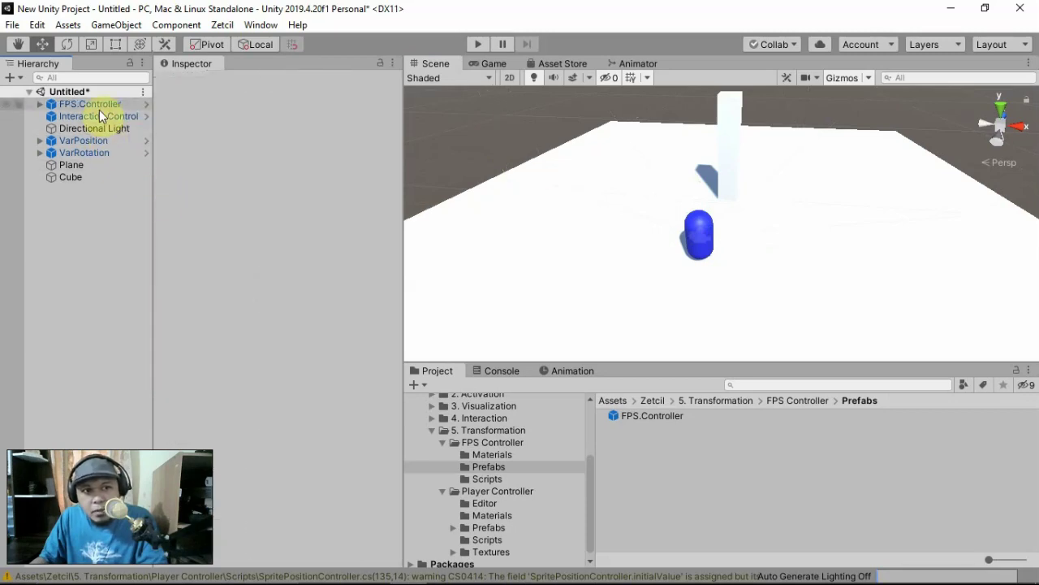
# Step: Enable Using Position and Using Rotation on FPS.Controller, assigning VarPosition and VarRotation as their respective target vectors
pyautogui.click(100, 111)
pyautogui.scroll(-8, 230, 313)
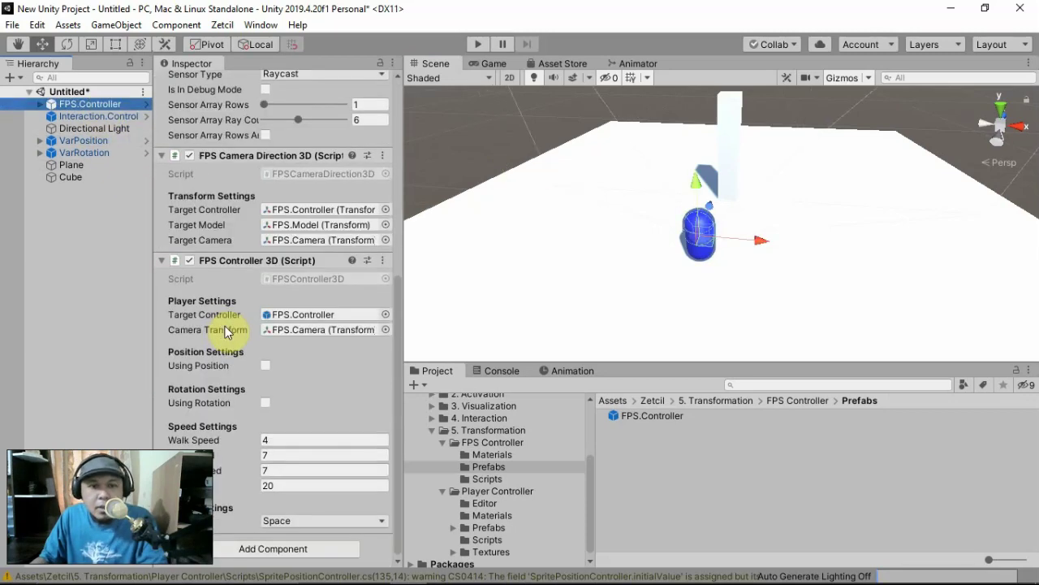
pyautogui.click(266, 367)
pyautogui.click(266, 416)
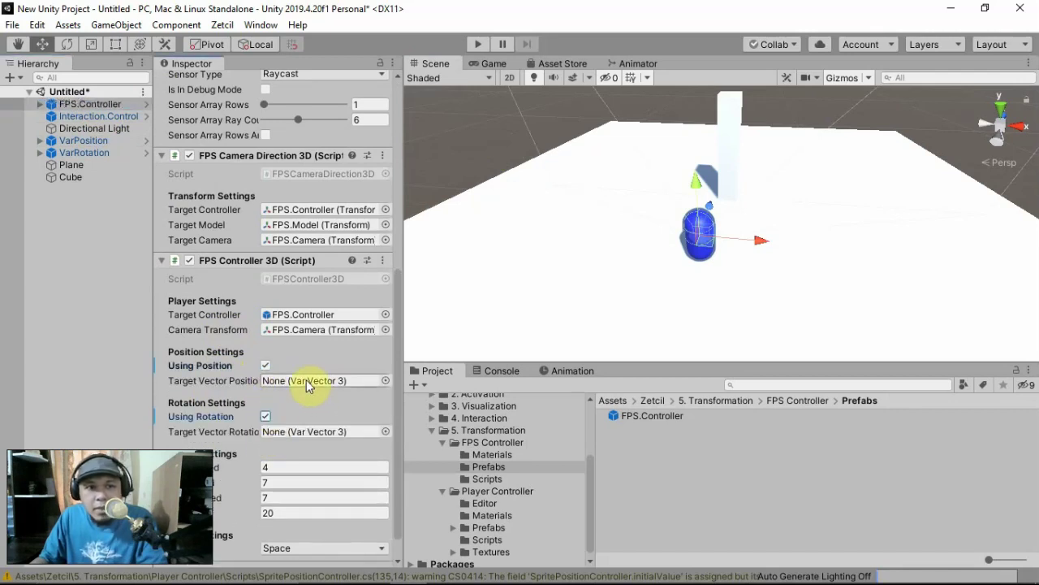
pyautogui.moveTo(81, 141); pyautogui.dragTo(299, 387)
pyautogui.click(85, 154)
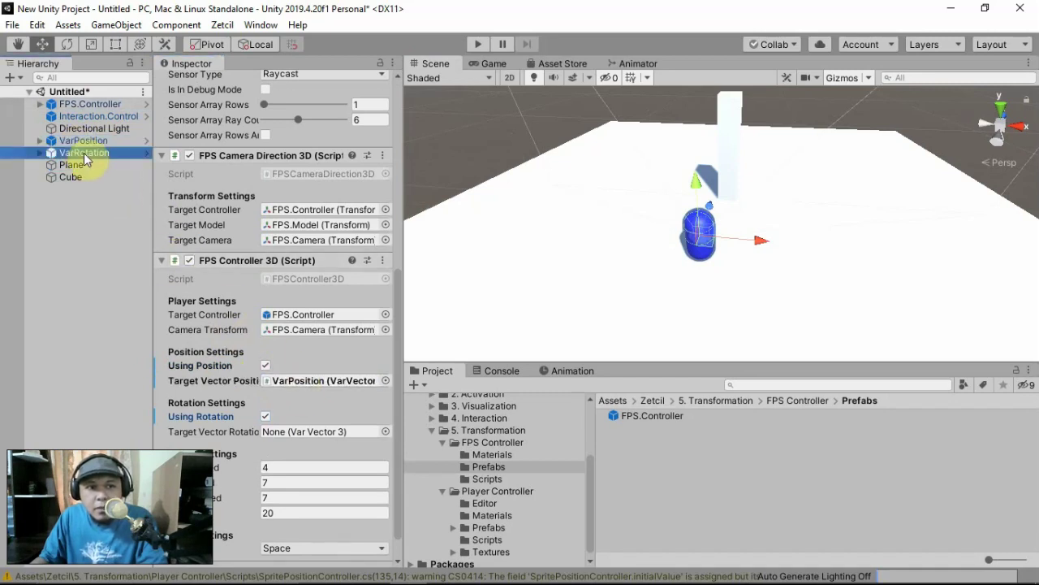
pyautogui.moveTo(84, 158); pyautogui.dragTo(323, 432)
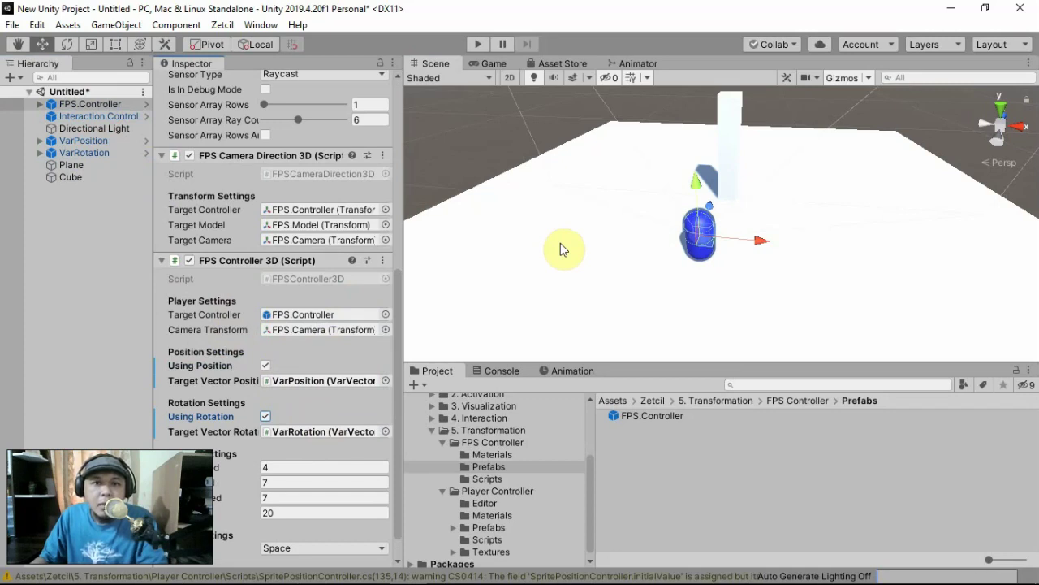
# Step: Run the scene to test walking and looking around the cube with the FPS controller, and stop play mode
pyautogui.click(476, 45)
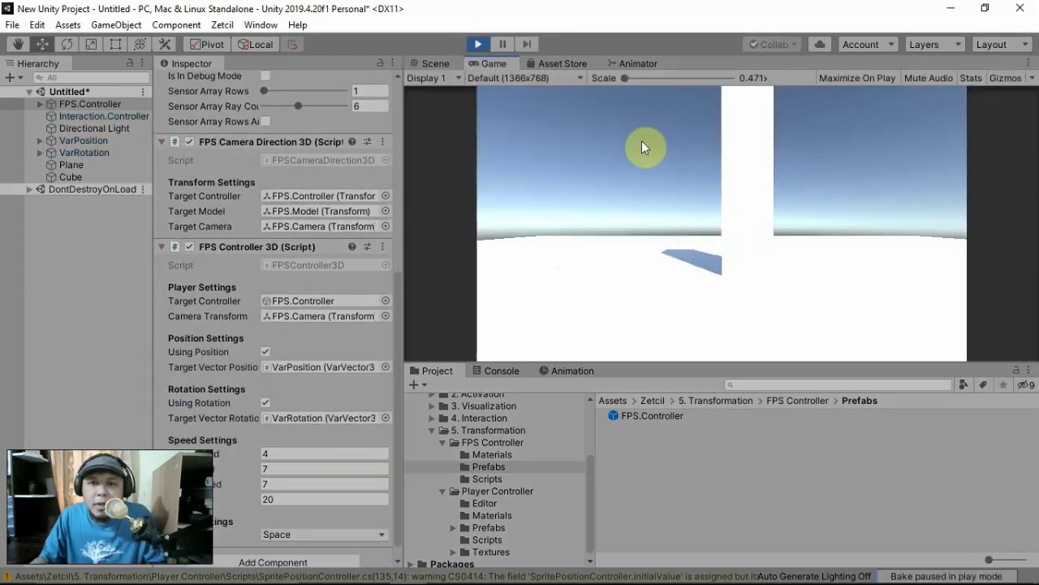
pyautogui.press('a')
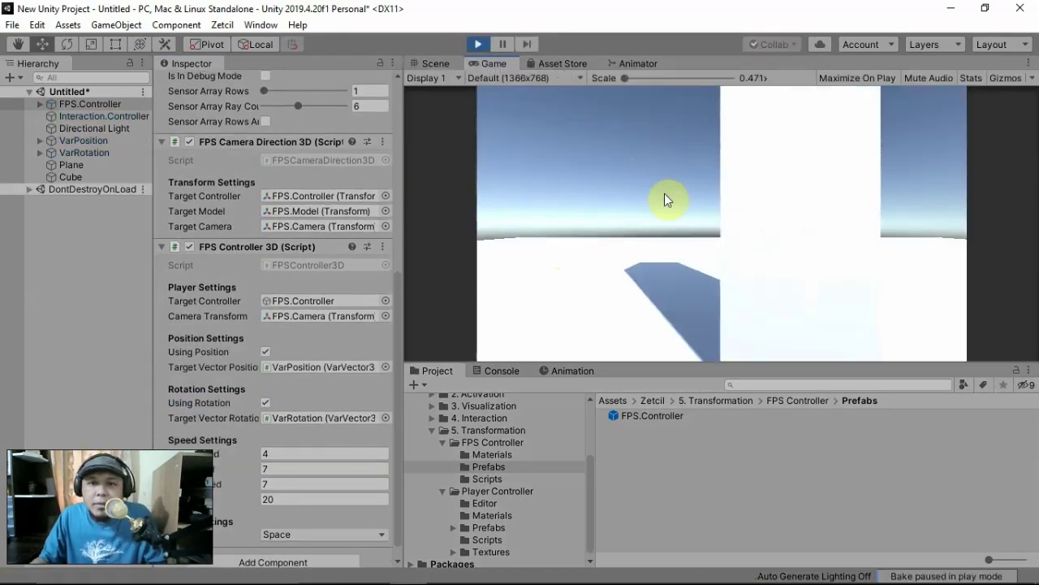
pyautogui.press('a')
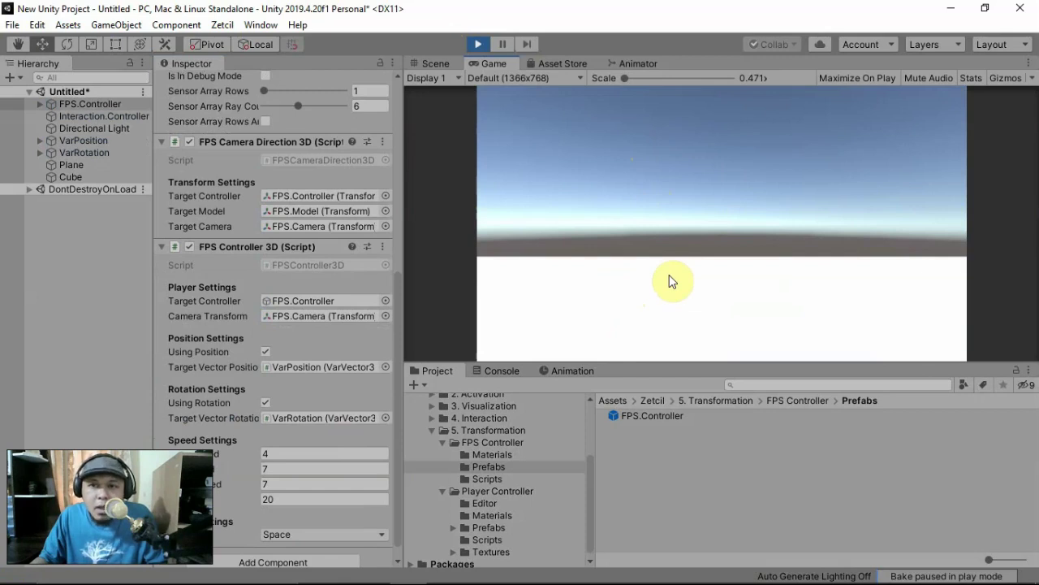
pyautogui.click(670, 244)
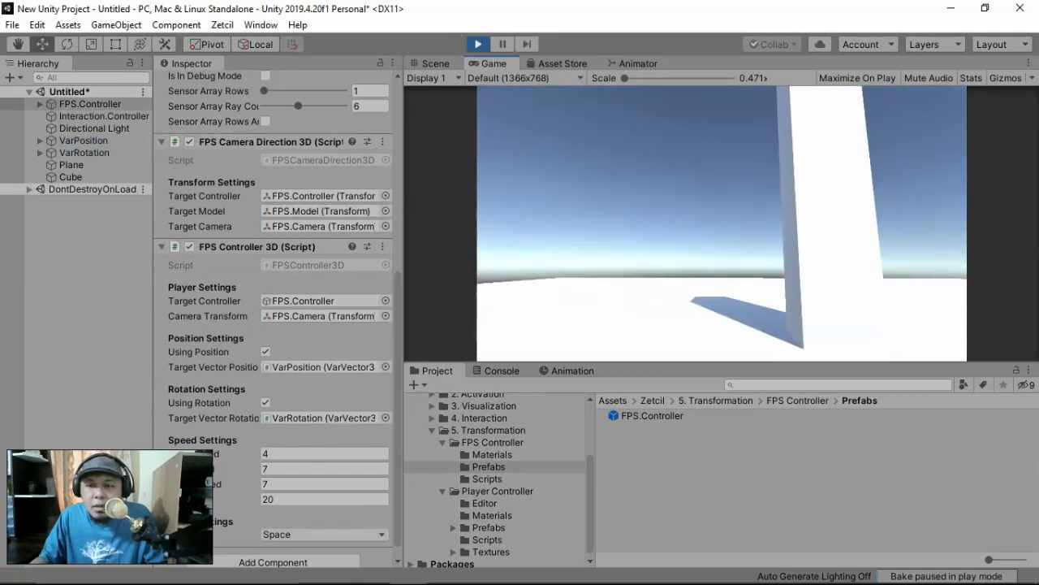
pyautogui.click(479, 45)
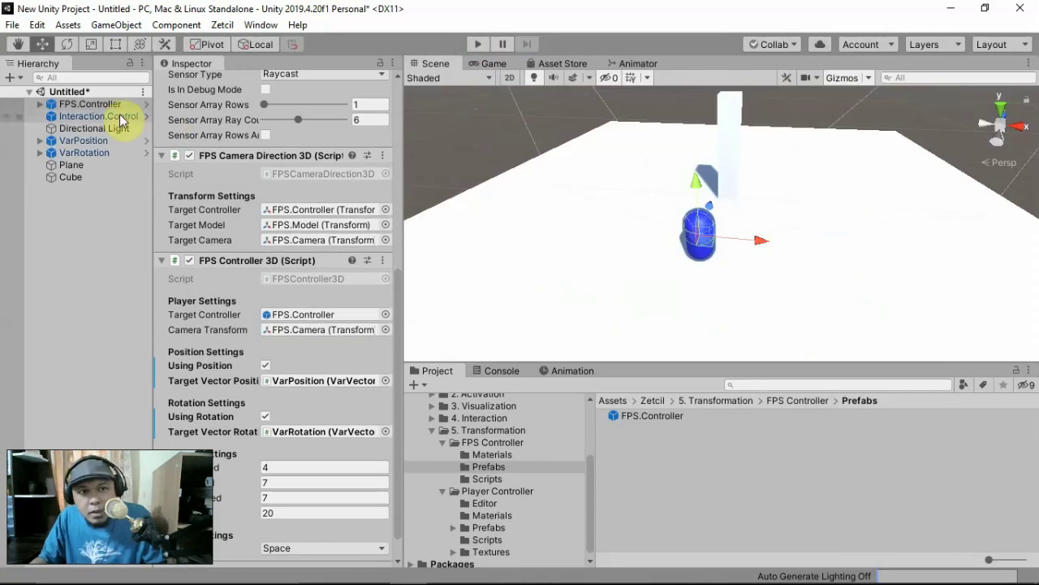
# Step: In the Interaction Controller's mouse settings, enable Cursor Visible and set Look Key to None
pyautogui.click(120, 118)
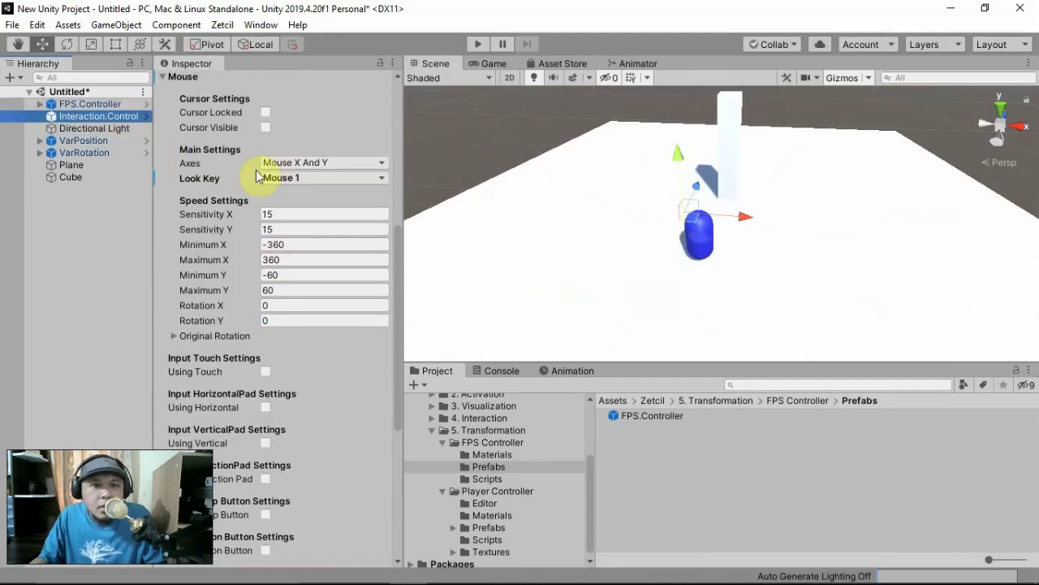
pyautogui.click(266, 128)
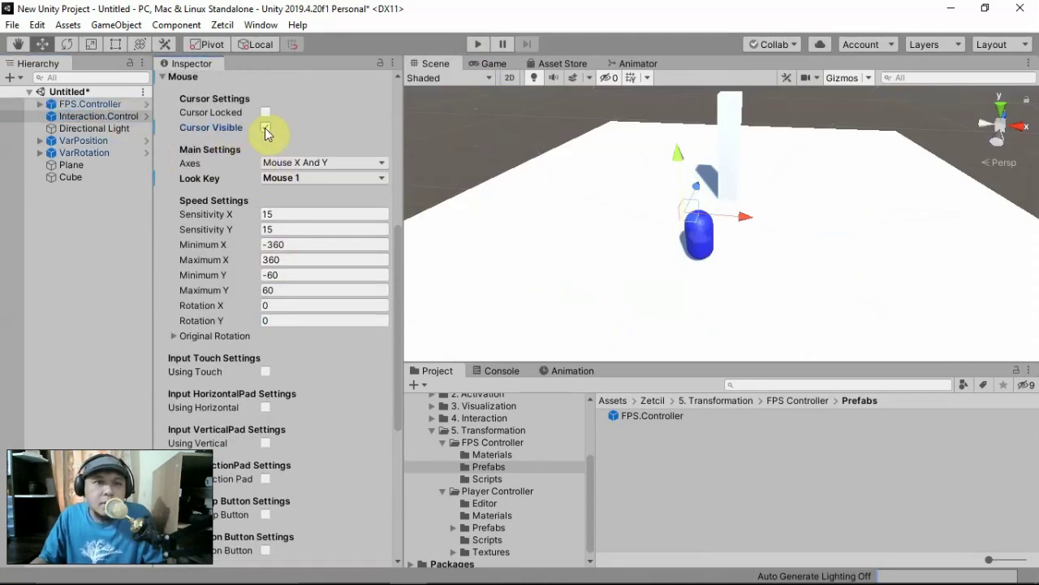
pyautogui.click(300, 177)
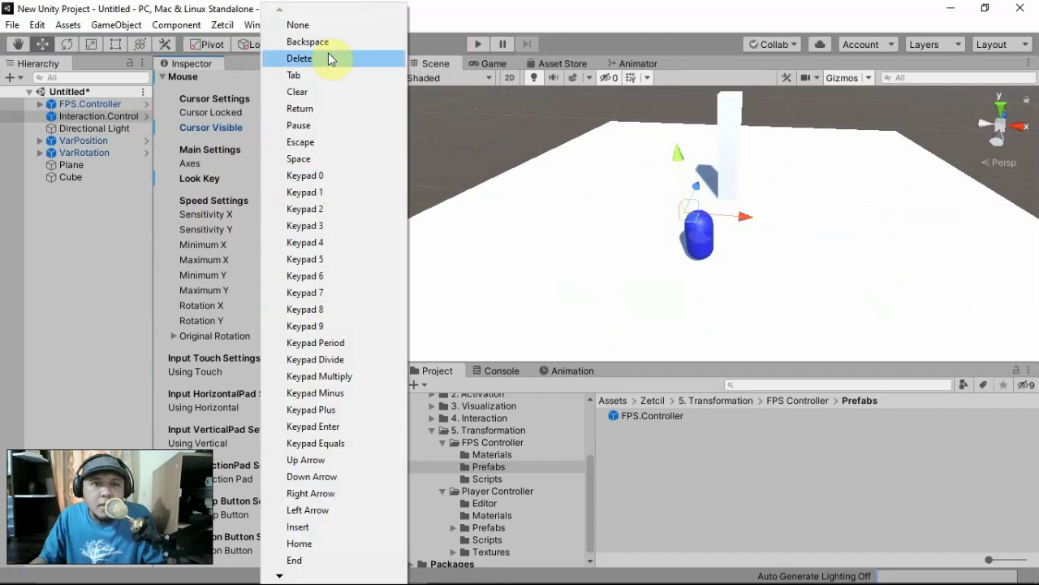
pyautogui.click(298, 24)
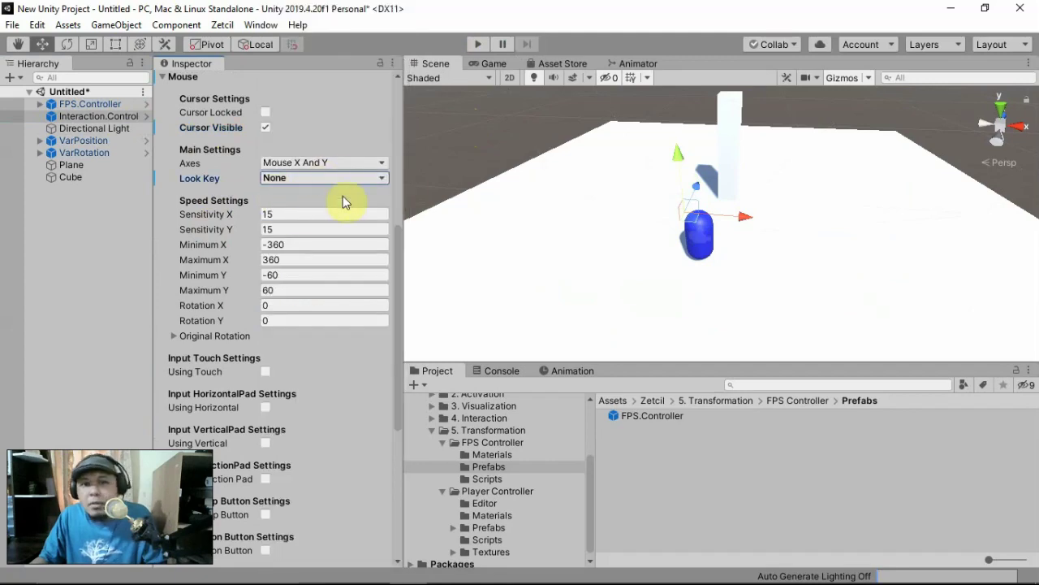
# Step: Play the scene again to test mouse look without a look key while moving, and stop play mode
pyautogui.click(477, 43)
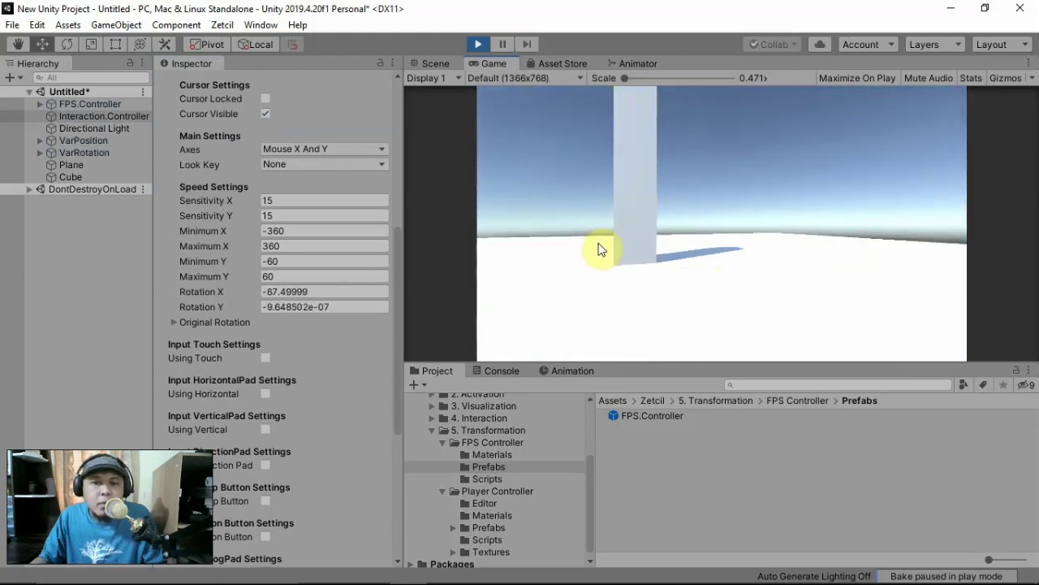
pyautogui.press('w')
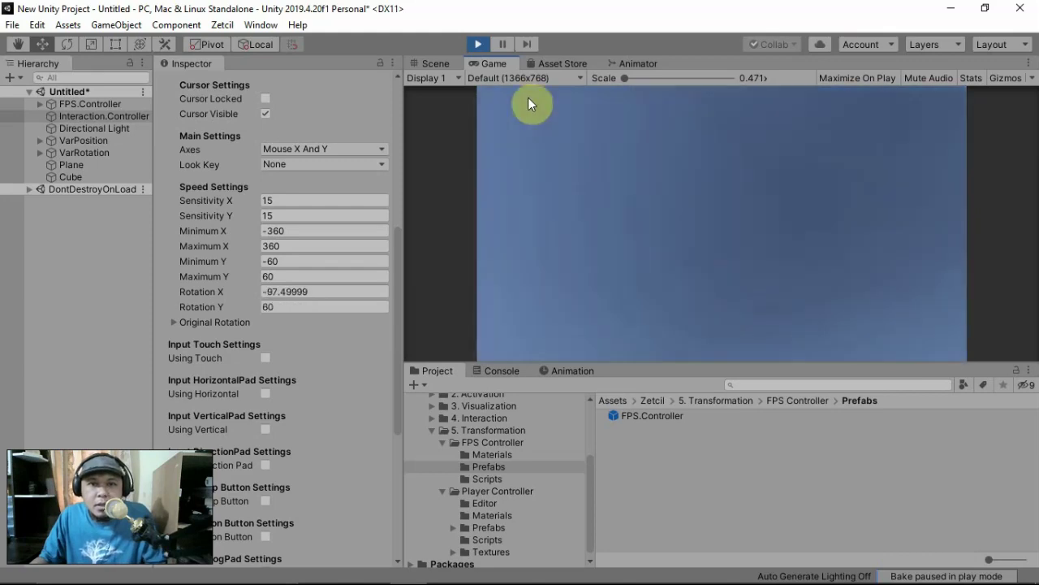
pyautogui.click(479, 44)
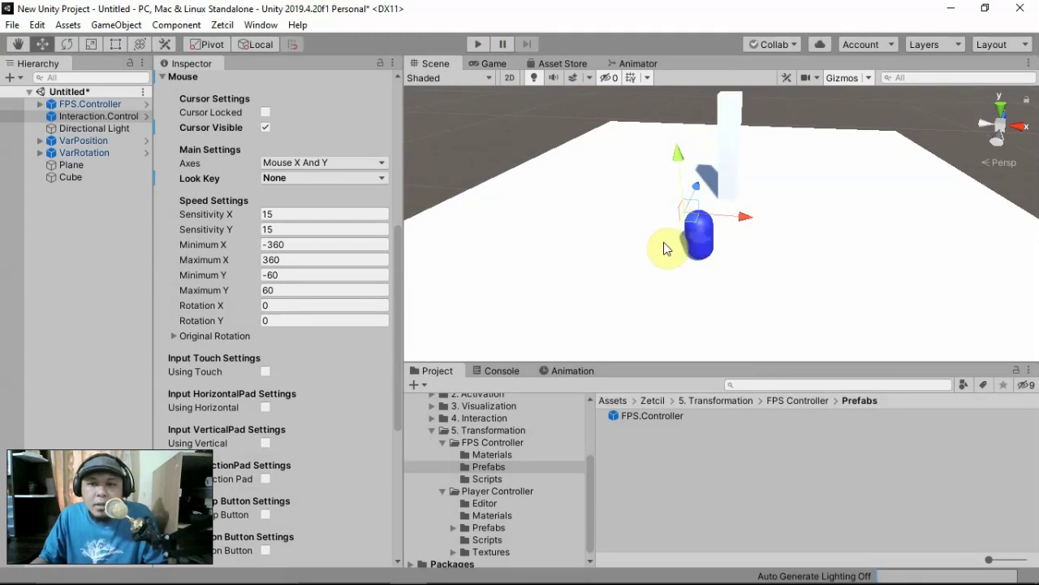
# Step: Examine FPS.Controller's components from the Transform down, expand its children and inspect the FPS.Model object
pyautogui.click(703, 257)
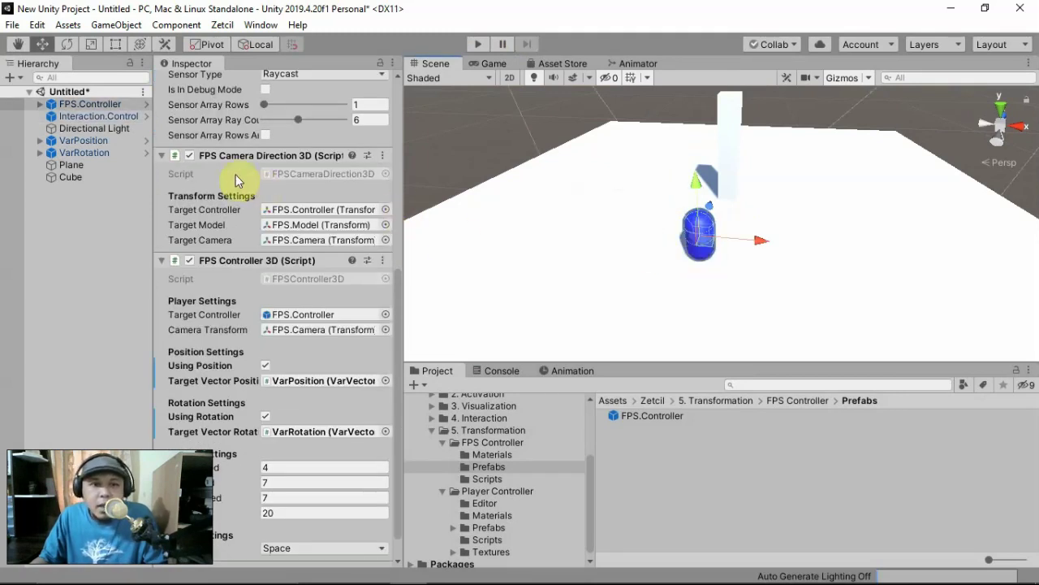
pyautogui.scroll(3, 227, 175)
pyautogui.scroll(4, 196, 168)
pyautogui.scroll(2, 196, 167)
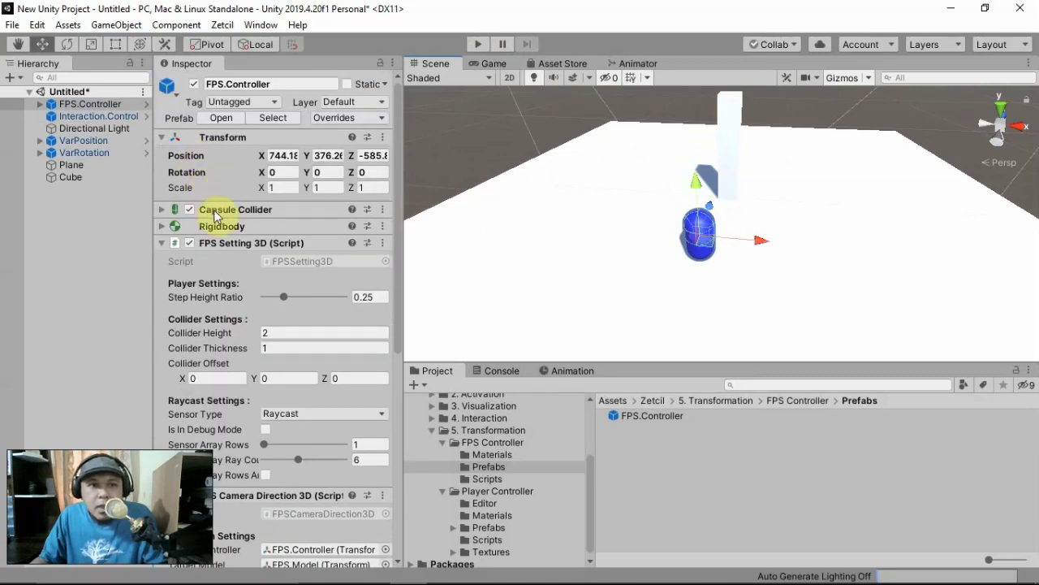
pyautogui.click(40, 104)
pyautogui.click(95, 118)
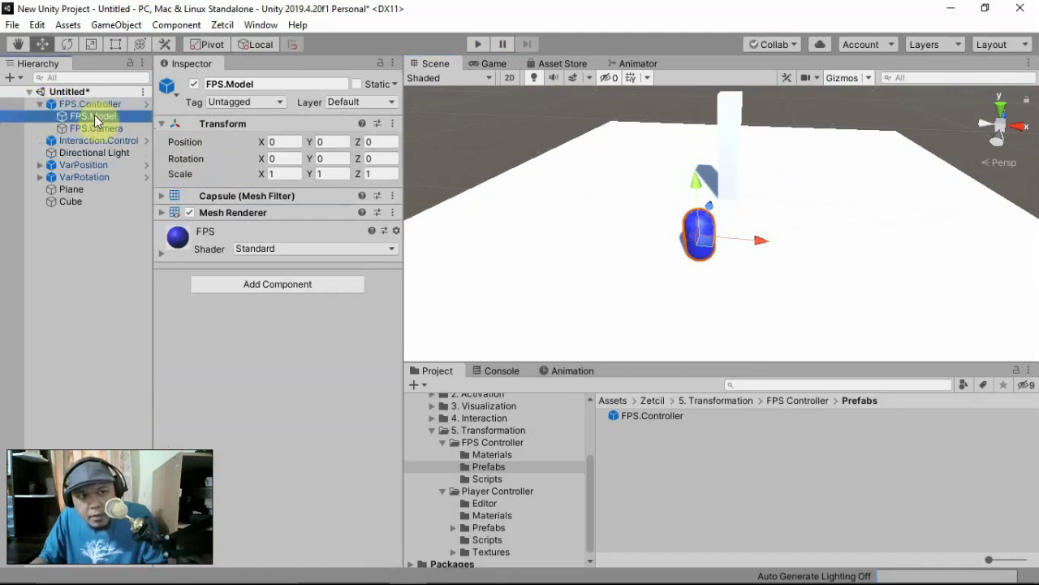
# Step: Disable the Mesh Renderer on FPS.Model and test walking and looking around the cube in play mode, ending back in edit mode
pyautogui.click(190, 213)
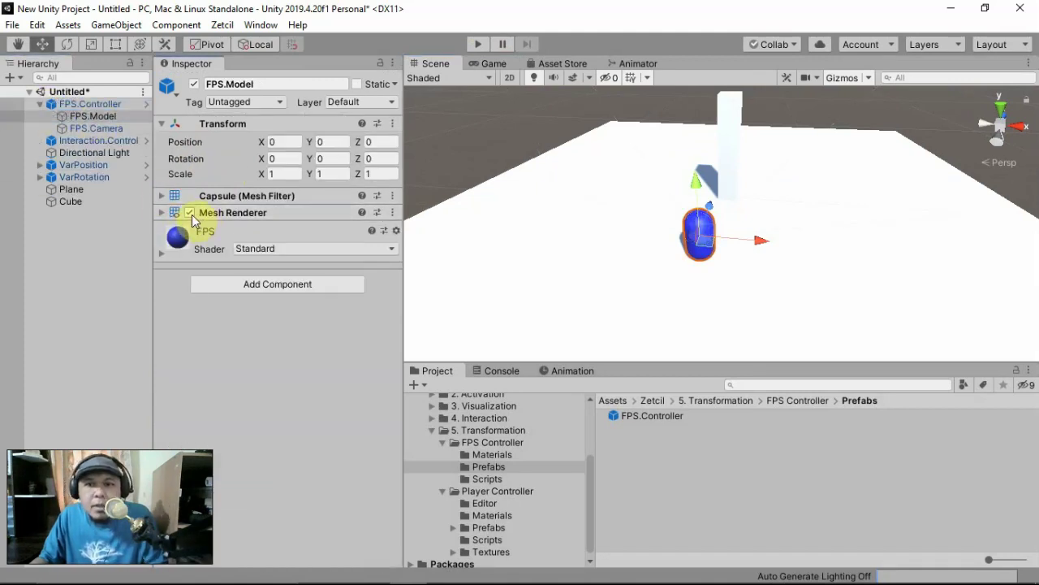
pyautogui.click(477, 44)
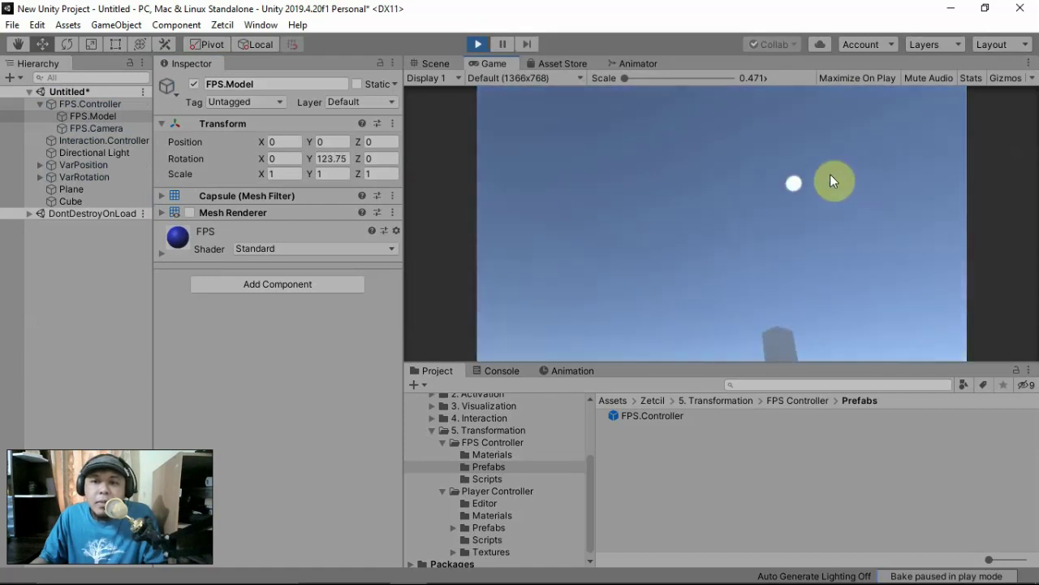
pyautogui.press('w')
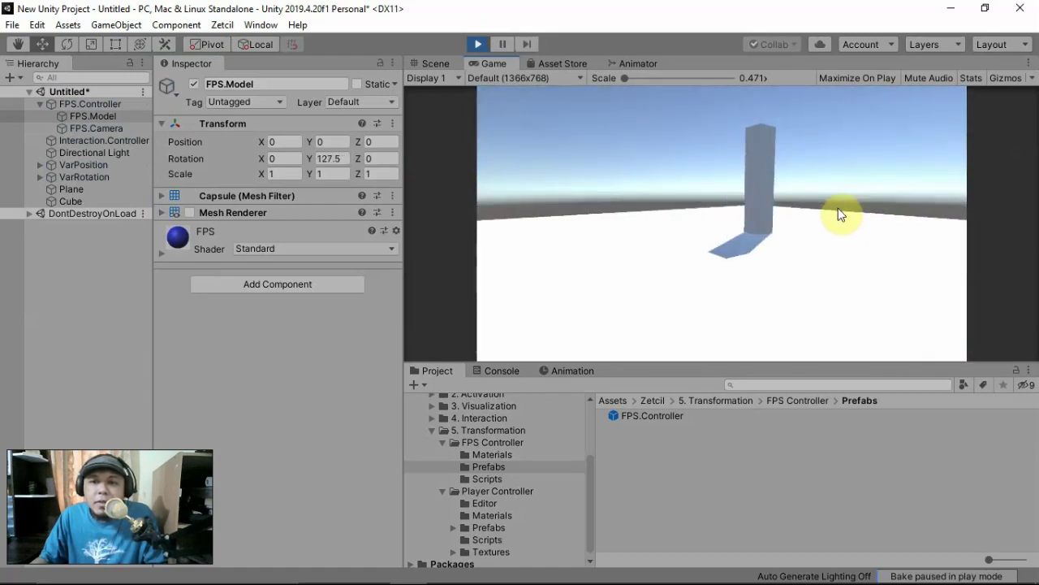
pyautogui.press('d')
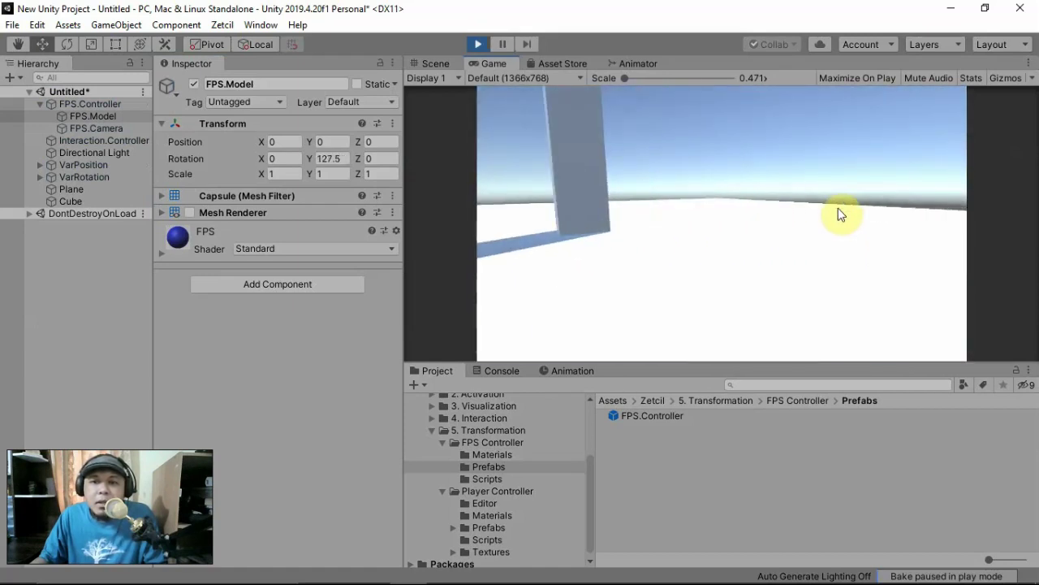
pyautogui.press('d')
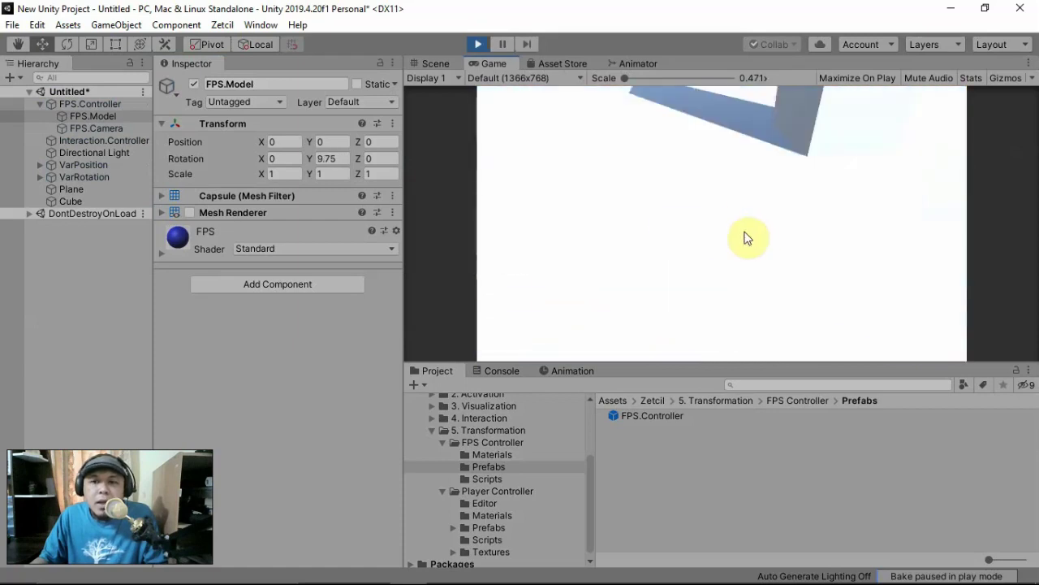
pyautogui.press('d')
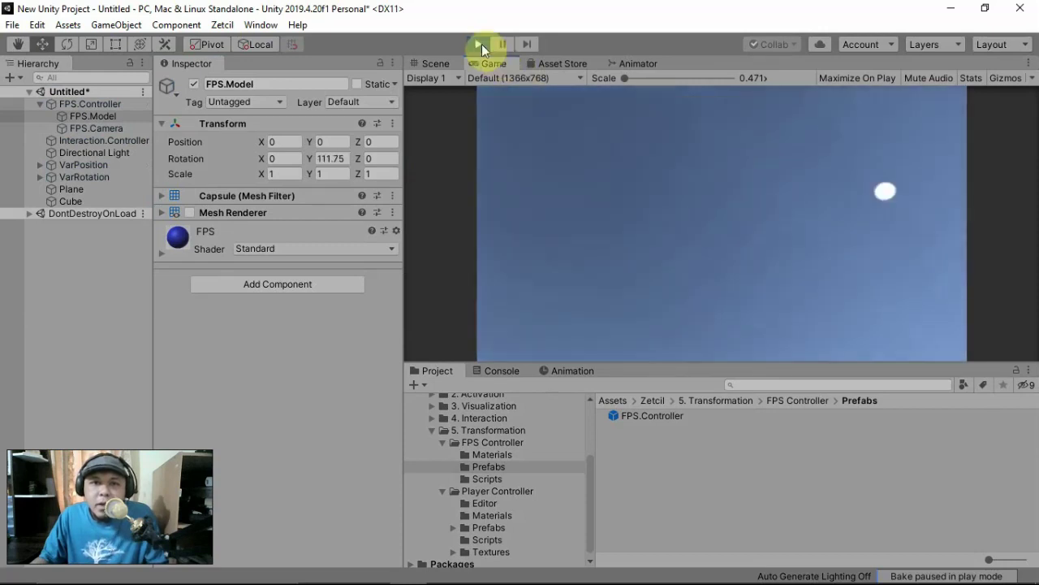
pyautogui.click(478, 43)
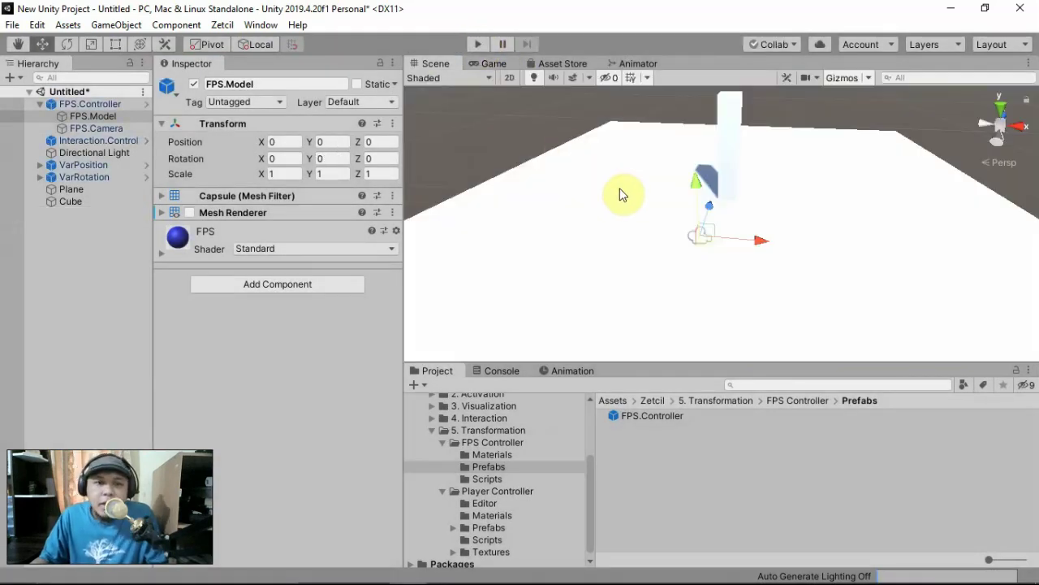